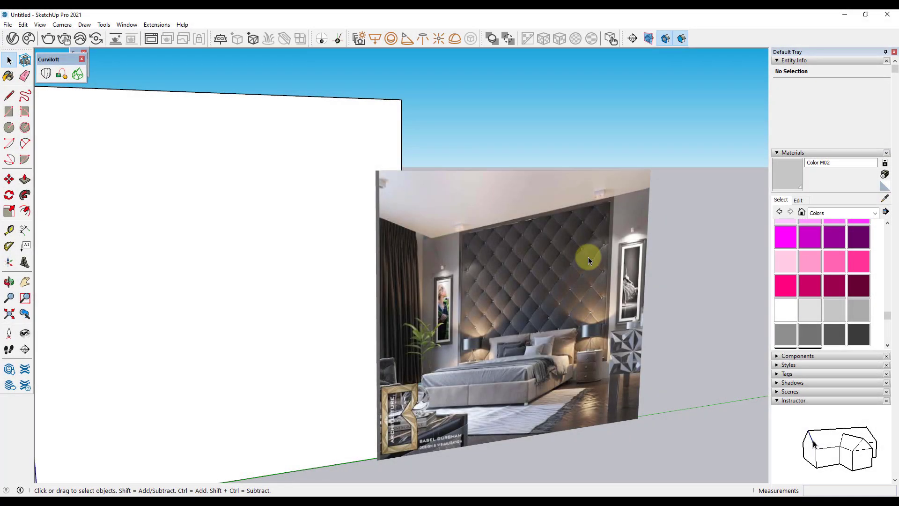
# Zoom and orbit around the bedroom reference image to frame the headboard tufts.
pyautogui.scroll(3, 588, 256)
pyautogui.scroll(2, 588, 257)
pyautogui.scroll(2, 515, 277)
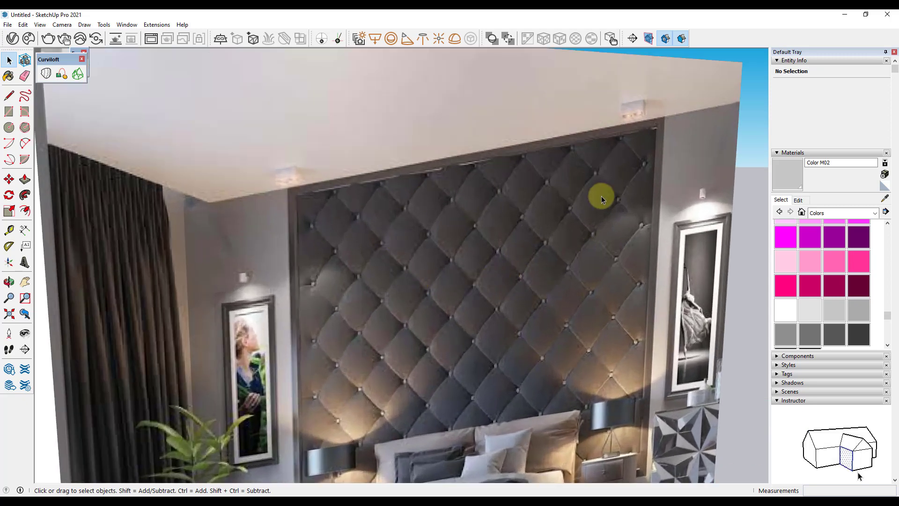
pyautogui.scroll(-5, 535, 359)
pyautogui.scroll(-2, 504, 354)
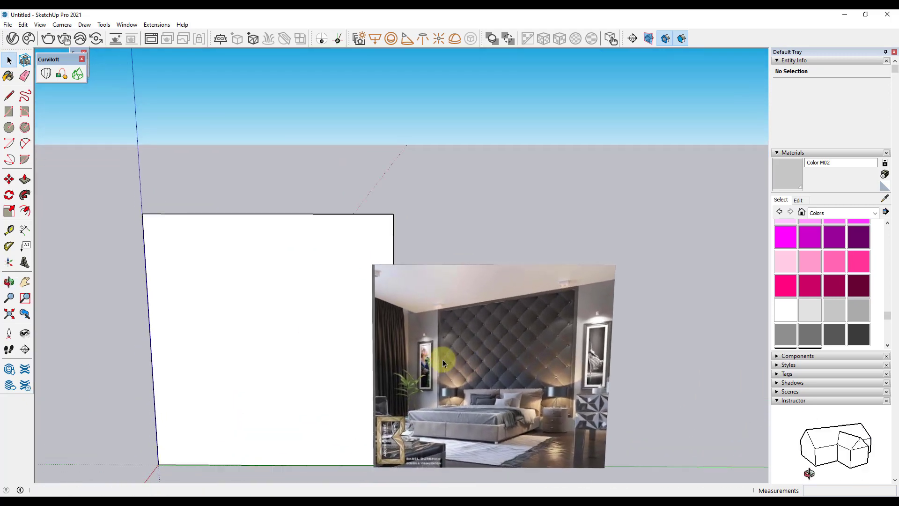
pyautogui.scroll(3, 528, 376)
pyautogui.scroll(3, 529, 376)
pyautogui.scroll(2, 458, 315)
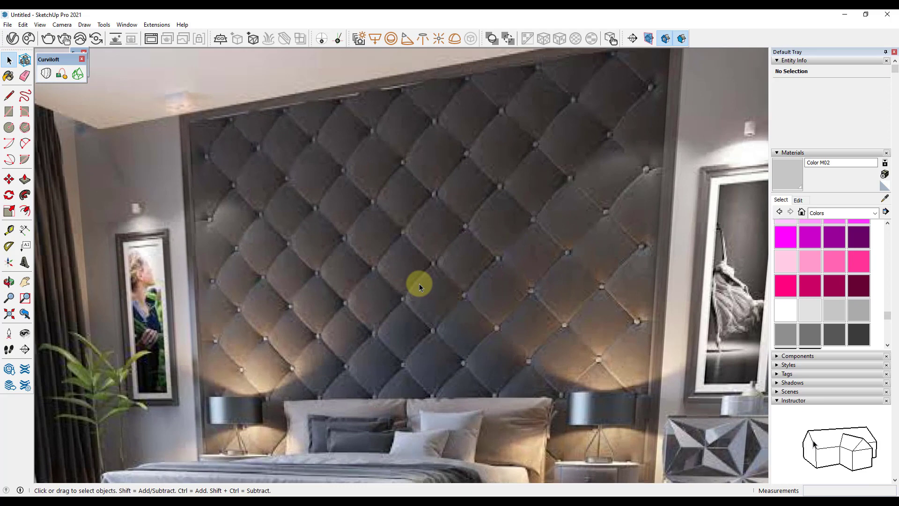
pyautogui.scroll(-2, 419, 286)
pyautogui.moveTo(419, 283)
pyautogui.mouseDown(button='middle')
pyautogui.moveTo(423, 357)
pyautogui.moveTo(375, 337)
pyautogui.moveTo(441, 287)
pyautogui.moveTo(445, 350)
pyautogui.moveTo(450, 291)
pyautogui.moveTo(411, 283)
pyautogui.moveTo(406, 301)
pyautogui.moveTo(410, 313)
pyautogui.moveTo(449, 275)
pyautogui.moveTo(345, 355)
pyautogui.moveTo(363, 251)
pyautogui.moveTo(361, 321)
pyautogui.moveTo(336, 315)
pyautogui.moveTo(341, 271)
pyautogui.moveTo(320, 289)
pyautogui.moveTo(624, 311)
pyautogui.moveTo(550, 361)
pyautogui.moveTo(357, 315)
pyautogui.moveTo(355, 287)
pyautogui.moveTo(399, 266)
pyautogui.moveTo(397, 297)
pyautogui.moveTo(412, 336)
pyautogui.mouseUp(button='middle')
pyautogui.scroll(2, 449, 281)
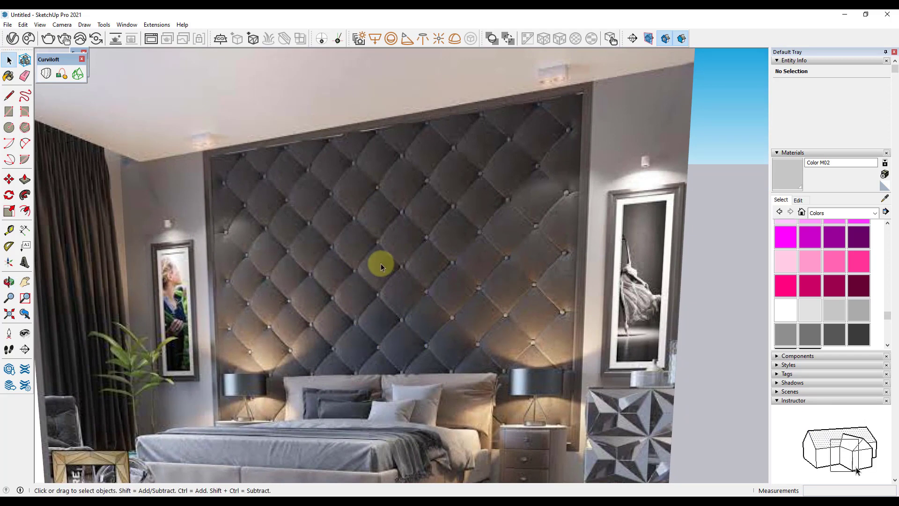
pyautogui.scroll(3, 380, 263)
pyautogui.scroll(3, 322, 276)
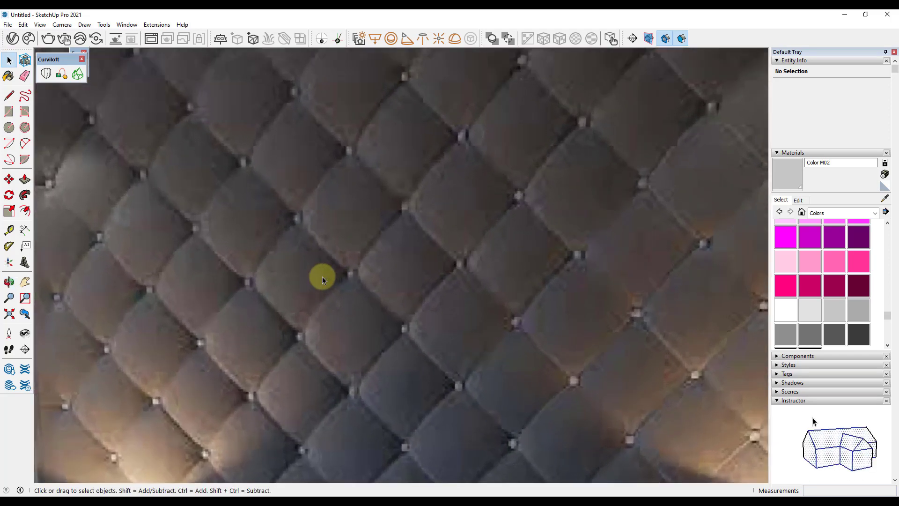
# Draw a 5 7/8" square rectangle between two tuft buttons on the image.
pyautogui.press('r')
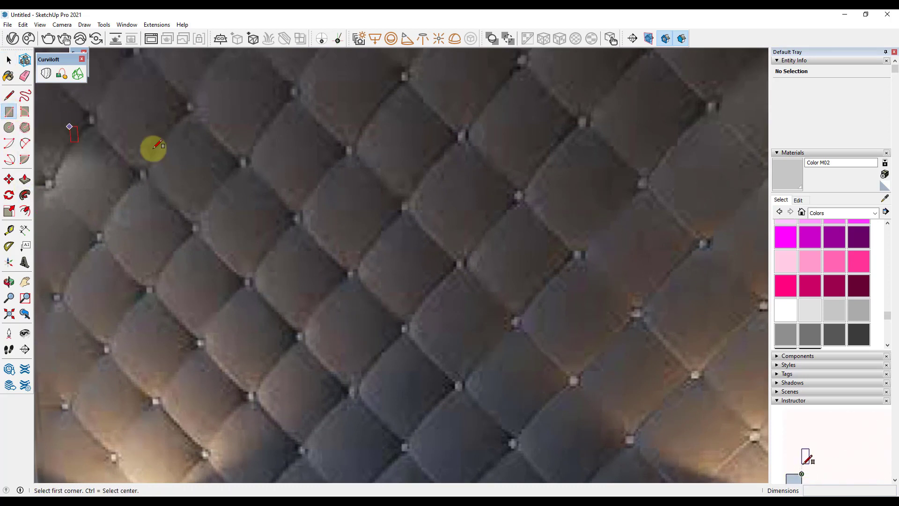
pyautogui.scroll(2, 383, 313)
pyautogui.click(417, 337)
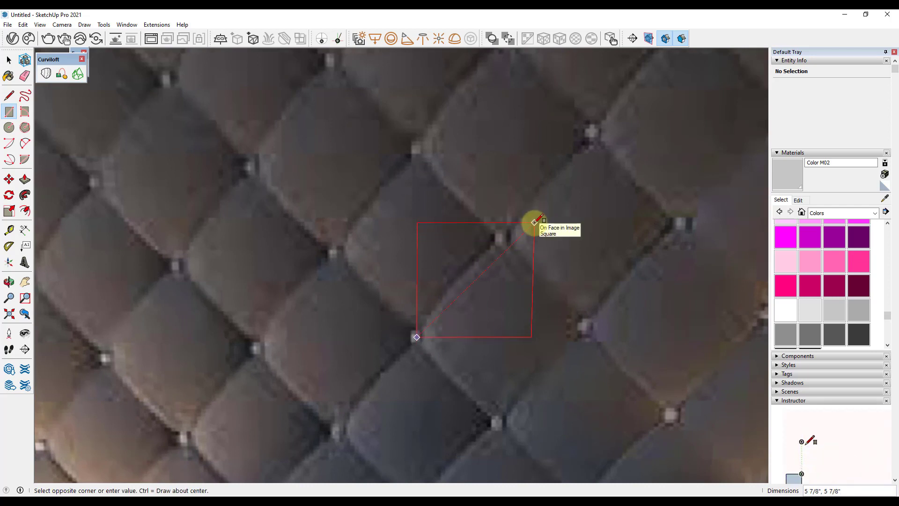
pyautogui.click(534, 222)
pyautogui.moveTo(512, 240)
pyautogui.mouseDown(button='middle')
pyautogui.moveTo(401, 317)
pyautogui.moveTo(368, 274)
pyautogui.moveTo(407, 281)
pyautogui.moveTo(363, 299)
pyautogui.mouseUp(button='middle')
pyautogui.scroll(2, 383, 277)
pyautogui.scroll(-2, 361, 300)
pyautogui.scroll(-1, 341, 305)
pyautogui.scroll(3, 341, 301)
pyautogui.scroll(1, 376, 305)
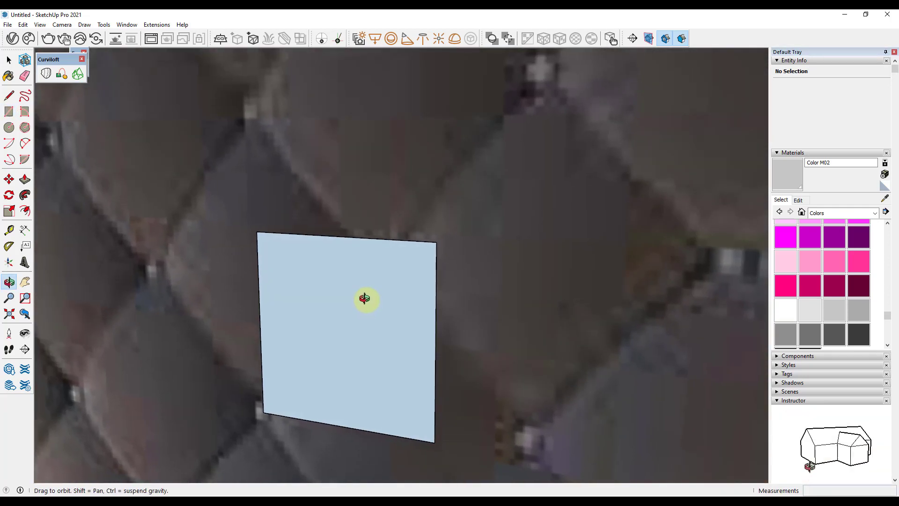
# Reverse the square face and turn it into a component.
pyautogui.press('space')
pyautogui.rightClick(367, 301)
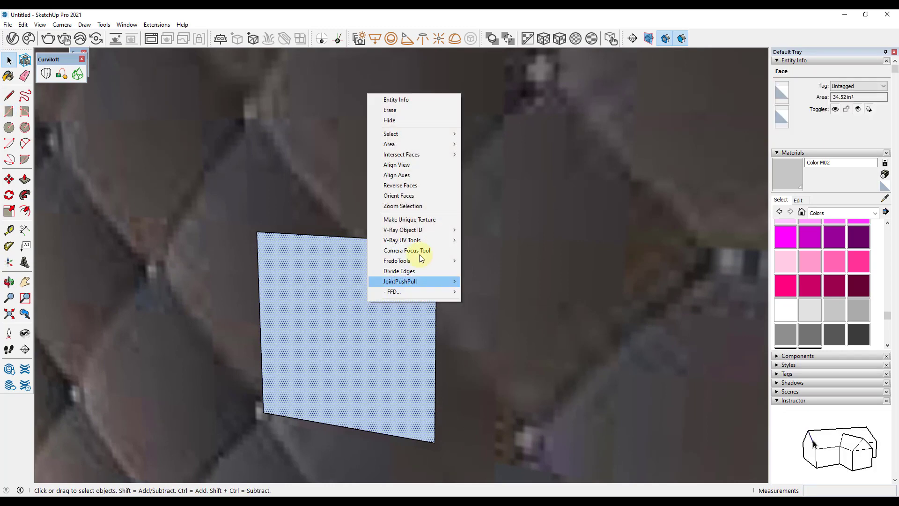
pyautogui.click(400, 186)
pyautogui.rightClick(327, 283)
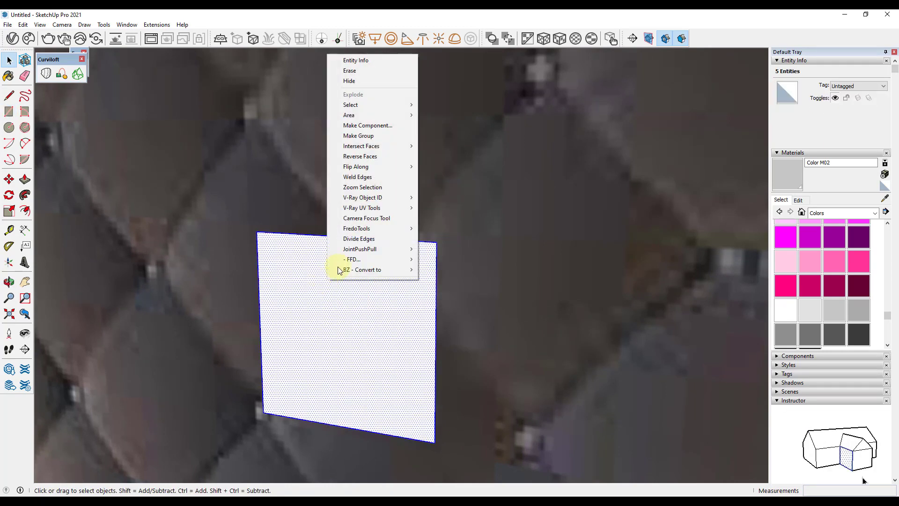
pyautogui.click(360, 129)
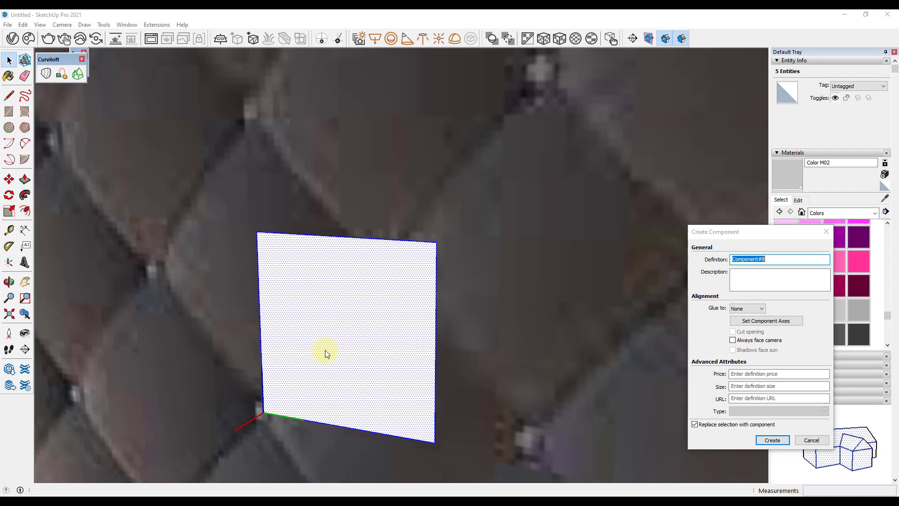
pyautogui.click(786, 440)
# Ctrl-Move a copy of the square component beside the original.
pyautogui.press('o')
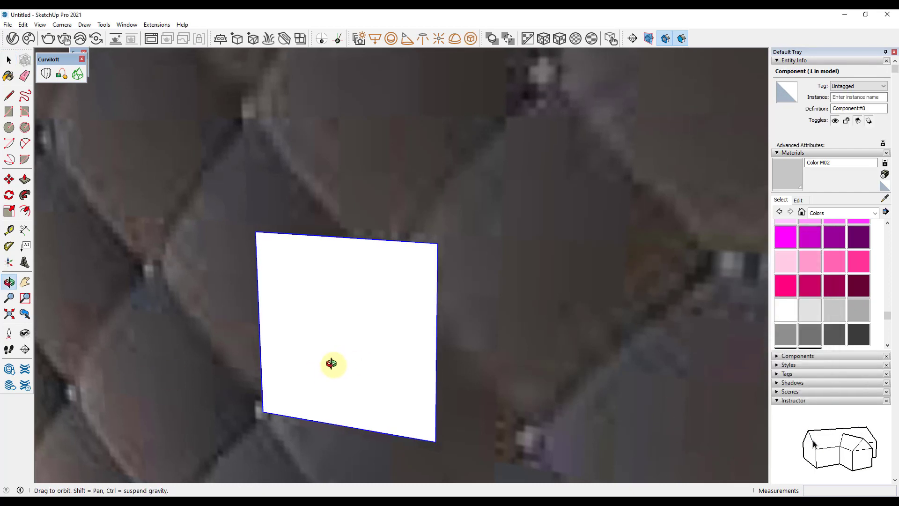
pyautogui.press('m')
pyautogui.press('ctrl')
pyautogui.click(263, 412)
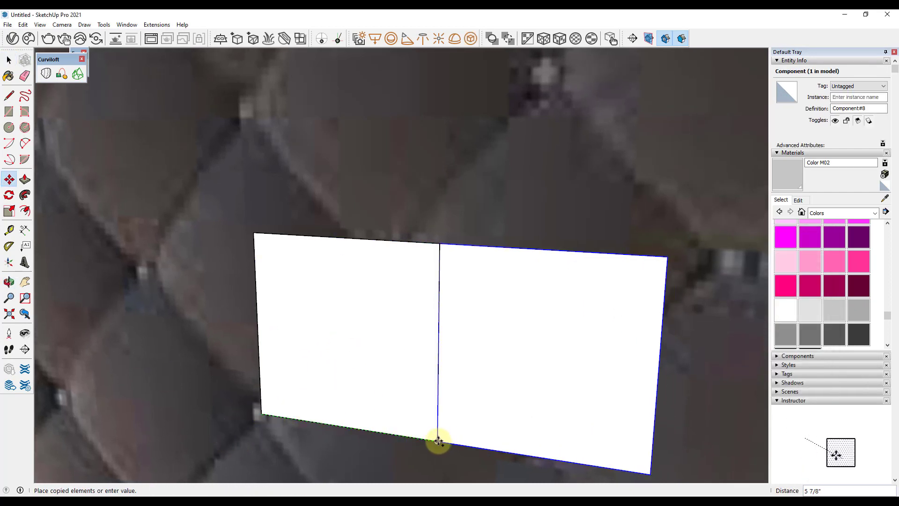
pyautogui.click(437, 441)
pyautogui.press('space')
# Open the original square component for editing, trying and cancelling a Push/Pull.
pyautogui.click(378, 354)
pyautogui.moveTo(378, 355); pyautogui.dragTo(354, 360, button='middle')
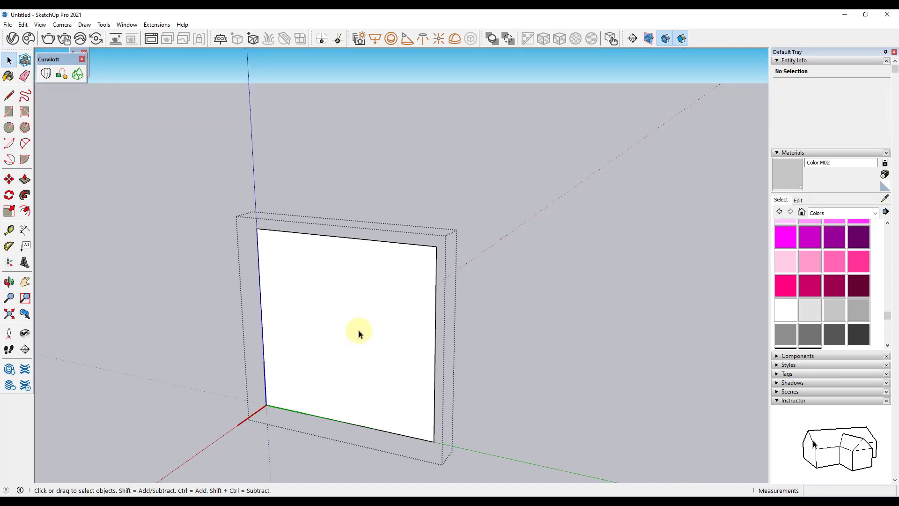
pyautogui.press('p')
pyautogui.moveTo(359, 333); pyautogui.dragTo(321, 346)
pyautogui.press('Escape')
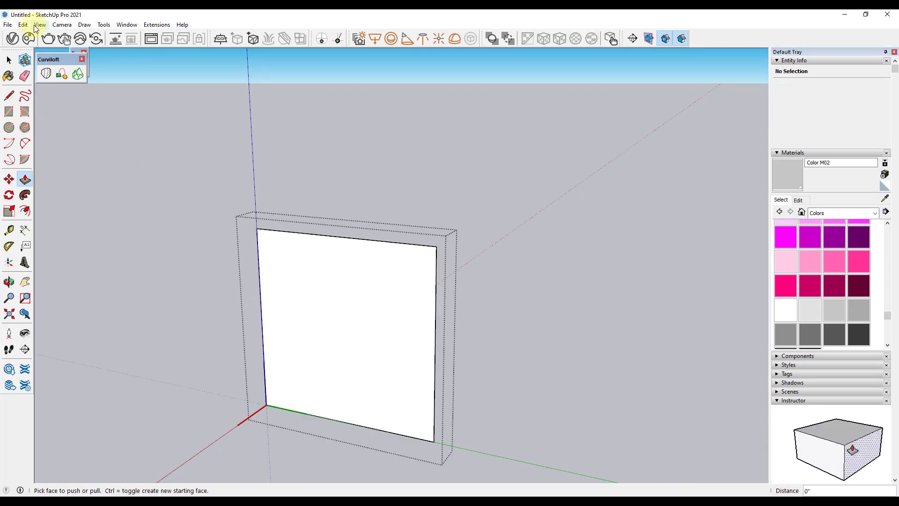
# Untick Hide Similar Components under View > Component Edit.
pyautogui.click(40, 25)
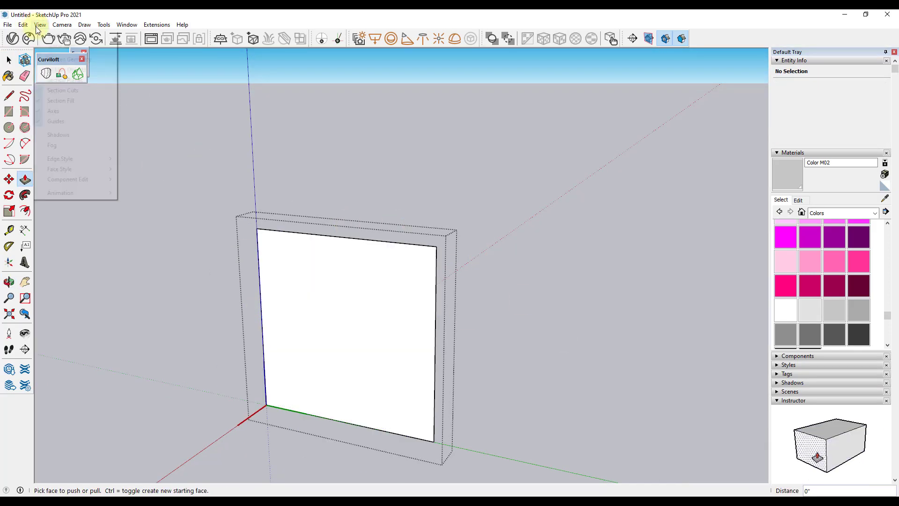
pyautogui.moveTo(68, 179)
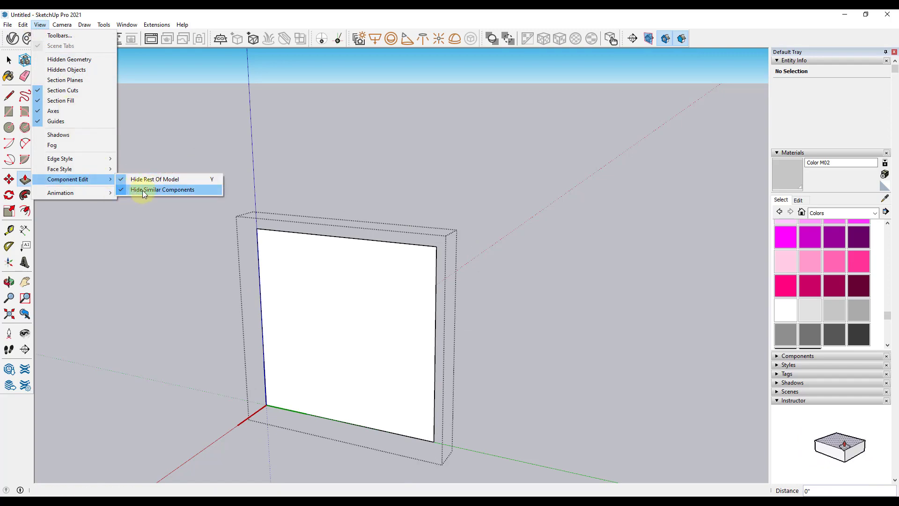
pyautogui.click(120, 190)
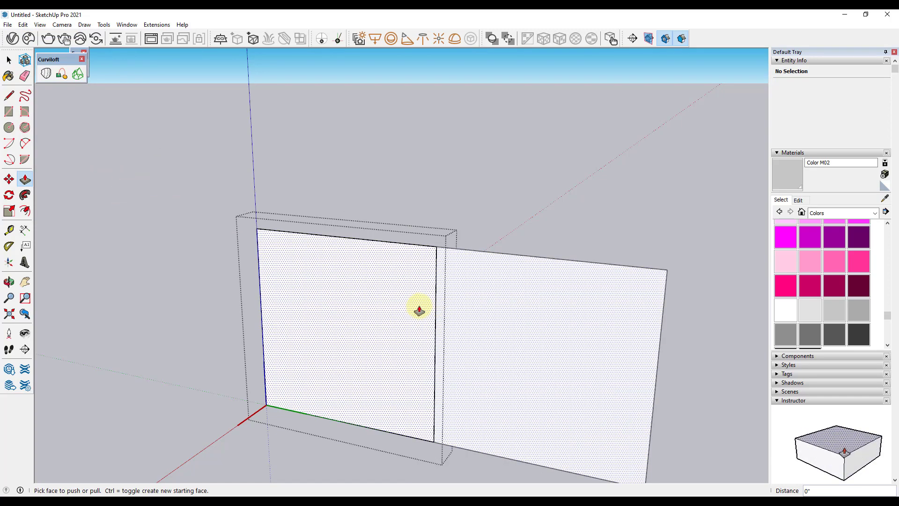
pyautogui.click(418, 305)
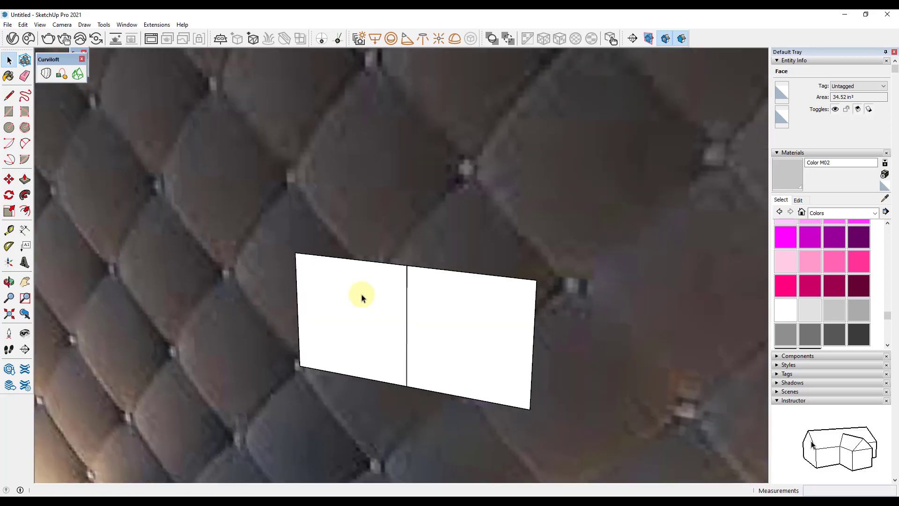
# Select and delete the right-hand copy of the square.
pyautogui.moveTo(362, 298)
pyautogui.mouseDown(button='middle')
pyautogui.moveTo(374, 297)
pyautogui.moveTo(322, 280)
pyautogui.mouseUp(button='middle')
pyautogui.scroll(2, 314, 288)
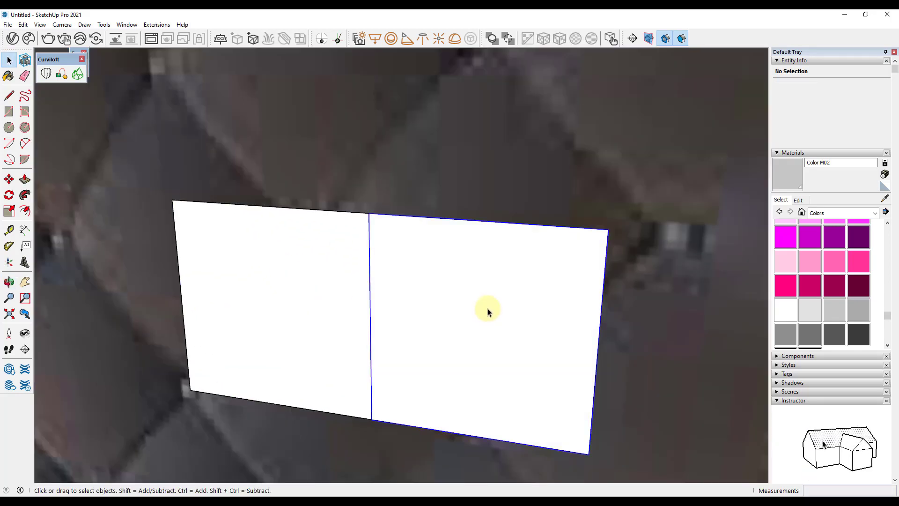
pyautogui.click(469, 310)
pyautogui.press('Delete')
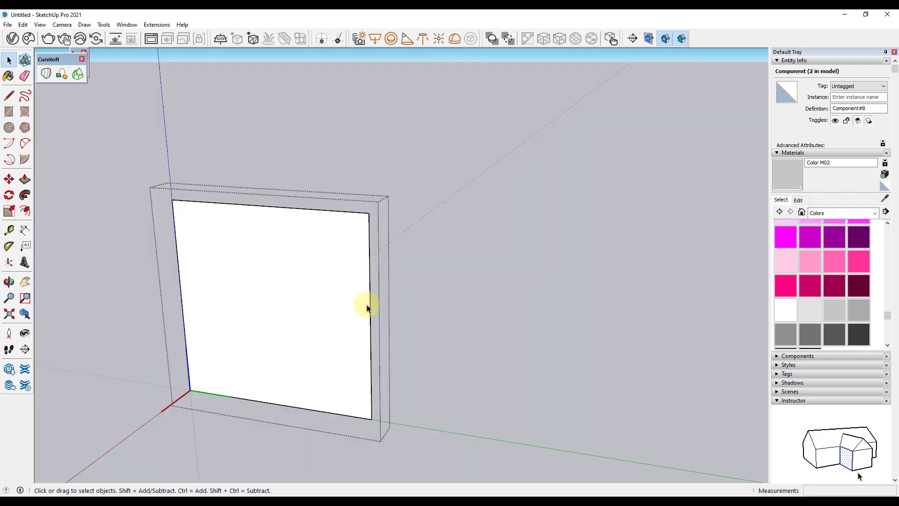
pyautogui.moveTo(367, 308); pyautogui.dragTo(231, 275, button='middle')
pyautogui.moveTo(307, 301)
pyautogui.mouseDown(button='middle')
pyautogui.moveTo(337, 309)
pyautogui.moveTo(281, 315)
pyautogui.mouseUp(button='middle')
# Draw a 2-point arc from the square's bottom-right to top-right corner with a set bulge.
pyautogui.click(24, 143)
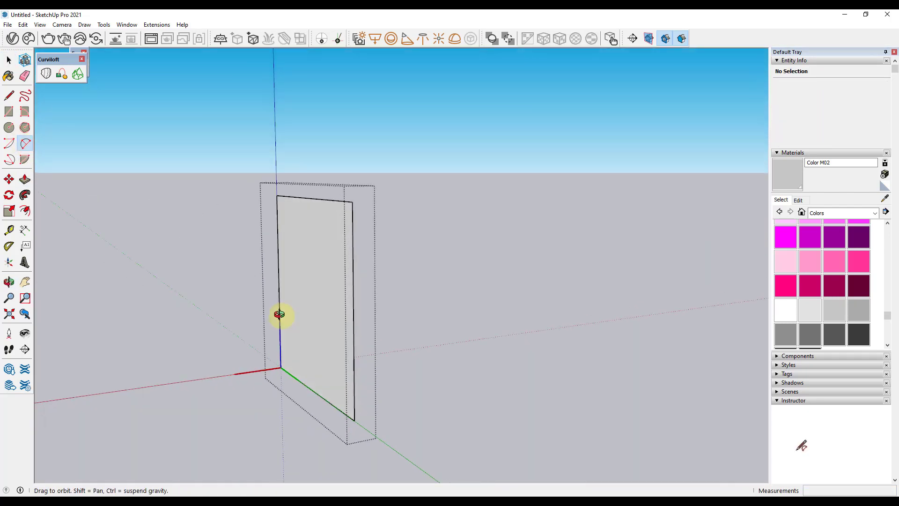
pyautogui.click(354, 419)
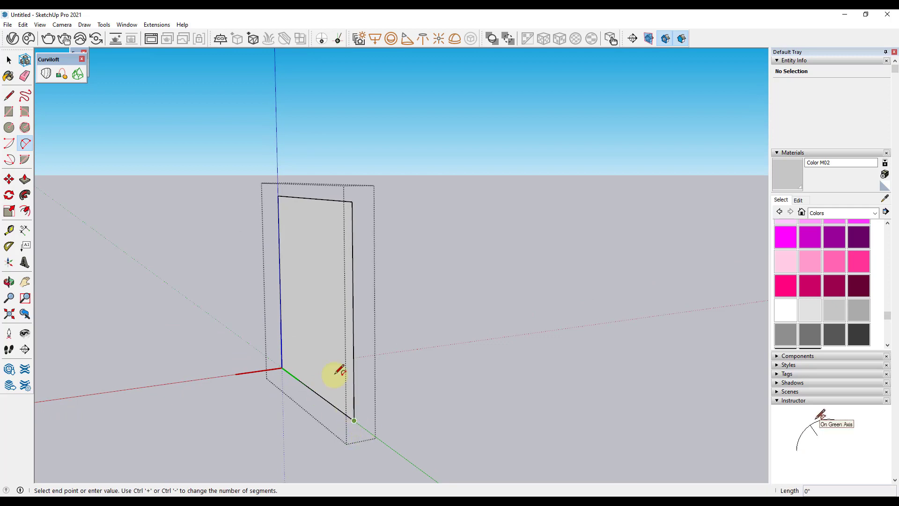
pyautogui.click(352, 201)
pyautogui.moveTo(352, 201)
pyautogui.mouseDown(button='middle')
pyautogui.moveTo(285, 260)
pyautogui.moveTo(317, 287)
pyautogui.mouseUp(button='middle')
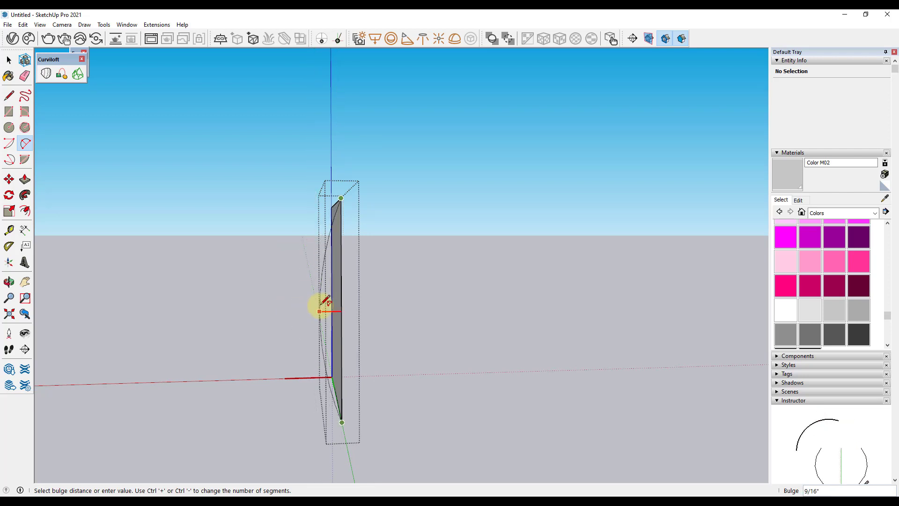
pyautogui.click(323, 304)
pyautogui.moveTo(321, 301)
pyautogui.mouseDown(button='middle')
pyautogui.moveTo(305, 310)
pyautogui.moveTo(367, 382)
pyautogui.moveTo(704, 354)
pyautogui.moveTo(351, 317)
pyautogui.moveTo(361, 311)
pyautogui.moveTo(392, 367)
pyautogui.moveTo(444, 323)
pyautogui.moveTo(466, 322)
pyautogui.mouseUp(button='middle')
# Erase the straight right edge so the arc replaces it.
pyautogui.press('e')
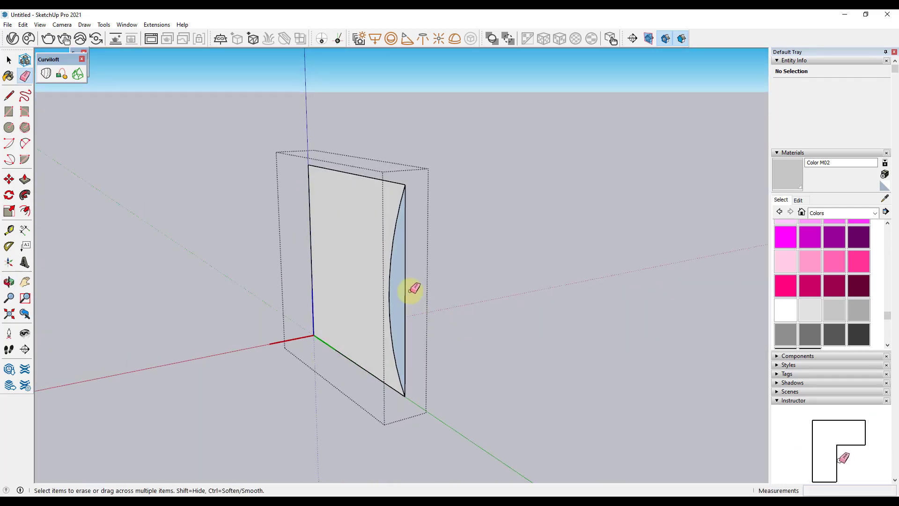
pyautogui.click(405, 286)
pyautogui.moveTo(317, 264); pyautogui.dragTo(347, 280, button='middle')
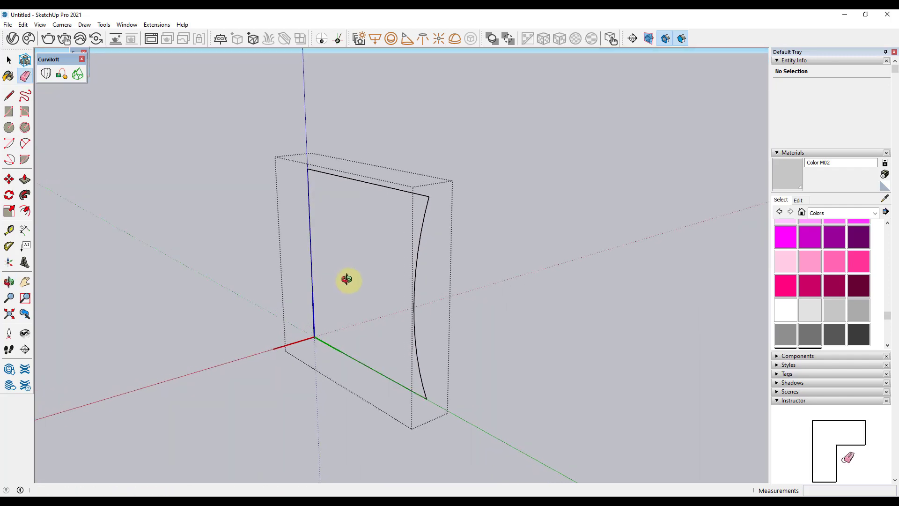
pyautogui.moveTo(322, 315); pyautogui.dragTo(357, 281, button='middle')
pyautogui.press('space')
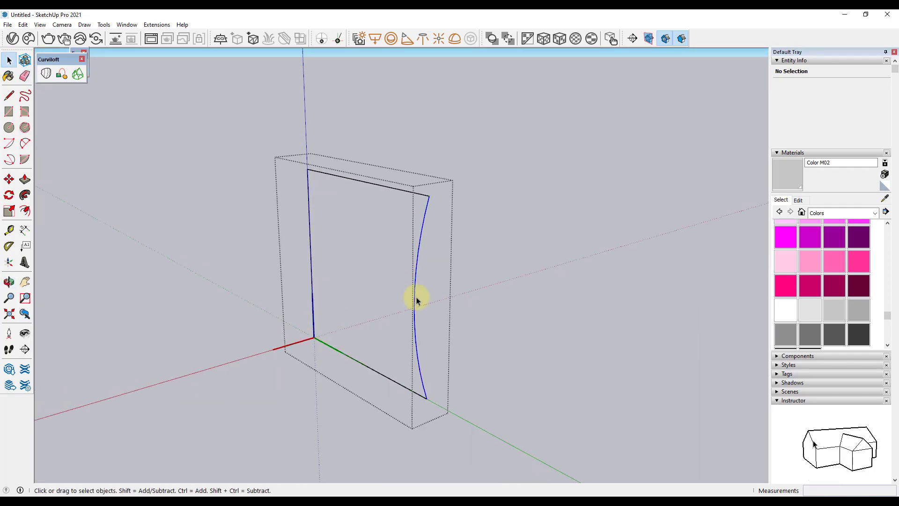
pyautogui.click(417, 297)
pyautogui.moveTo(417, 296); pyautogui.dragTo(463, 290, button='middle')
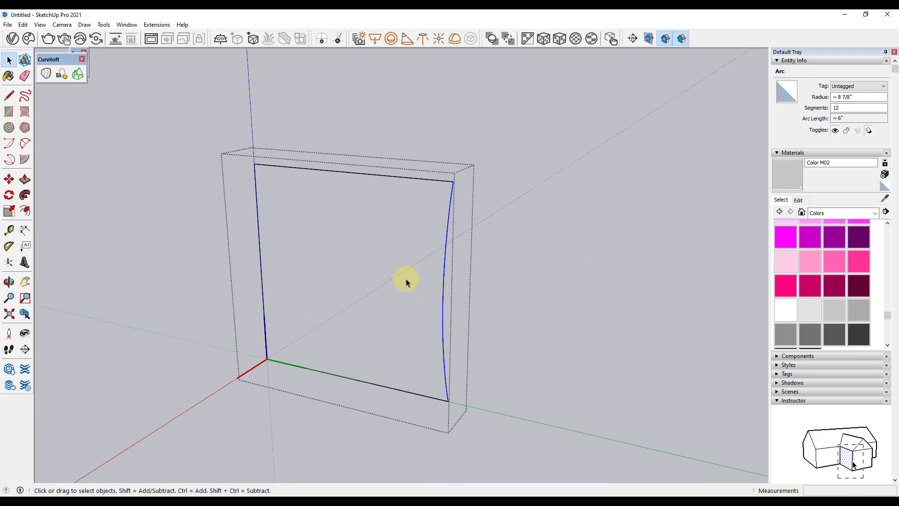
pyautogui.moveTo(405, 279)
pyautogui.mouseDown(button='middle')
pyautogui.moveTo(434, 289)
pyautogui.moveTo(374, 303)
pyautogui.moveTo(467, 331)
pyautogui.moveTo(478, 285)
pyautogui.moveTo(482, 321)
pyautogui.moveTo(540, 283)
pyautogui.moveTo(492, 303)
pyautogui.moveTo(454, 395)
pyautogui.mouseUp(button='middle')
# Rotate copies of the arc a quarter turn onto further edges, including the left side.
pyautogui.press('q')
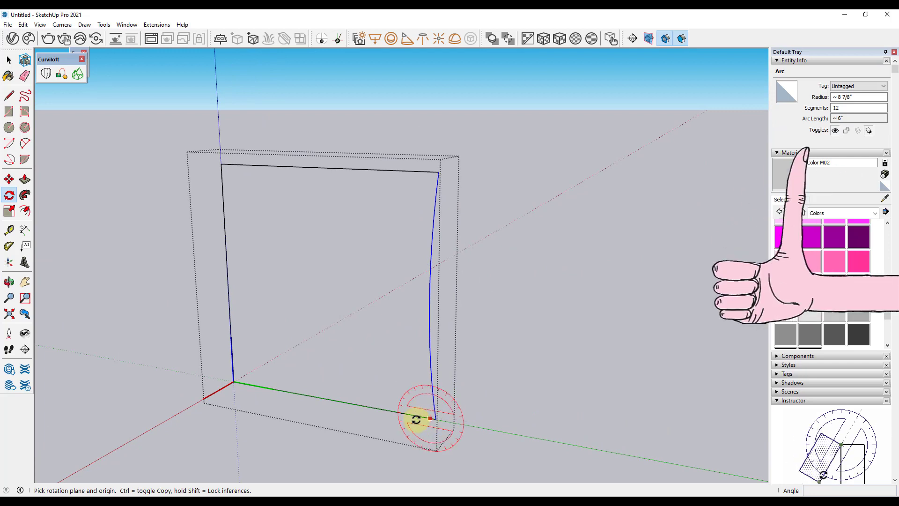
pyautogui.click(434, 419)
pyautogui.click(484, 422)
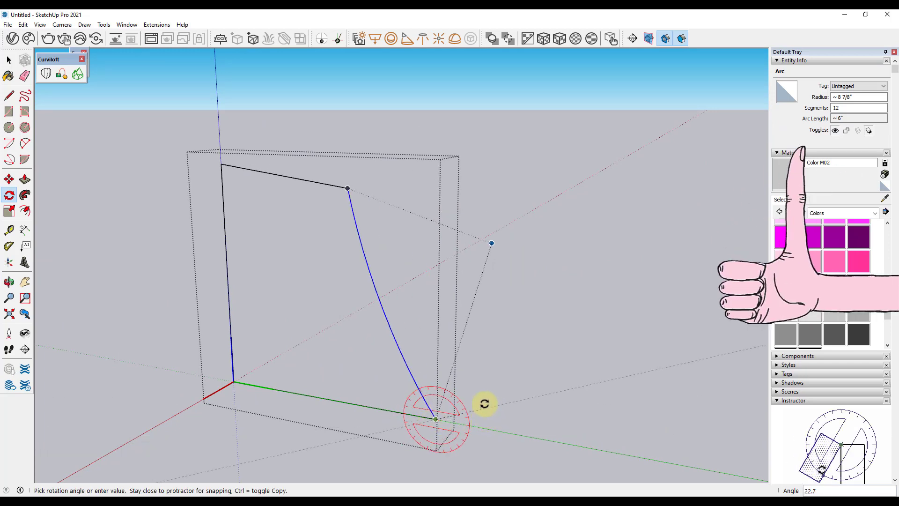
pyautogui.click(436, 319)
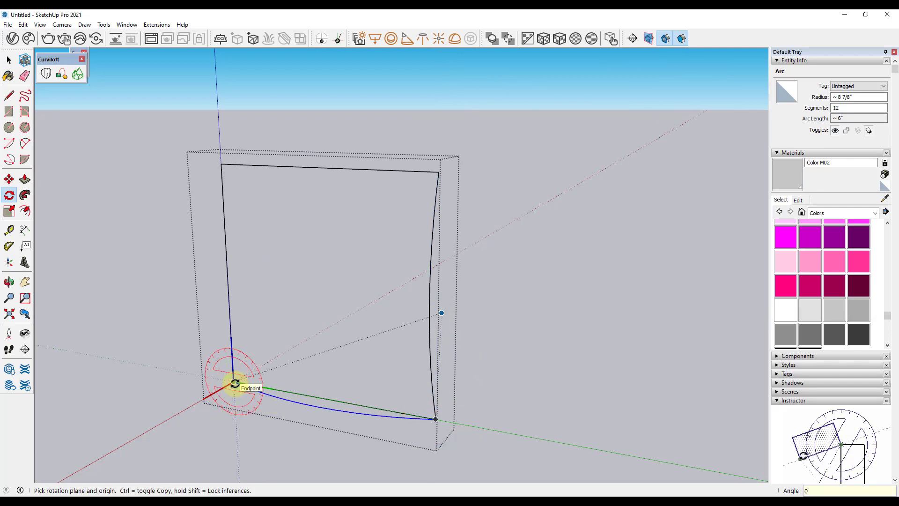
pyautogui.click(235, 383)
pyautogui.click(288, 391)
pyautogui.click(230, 298)
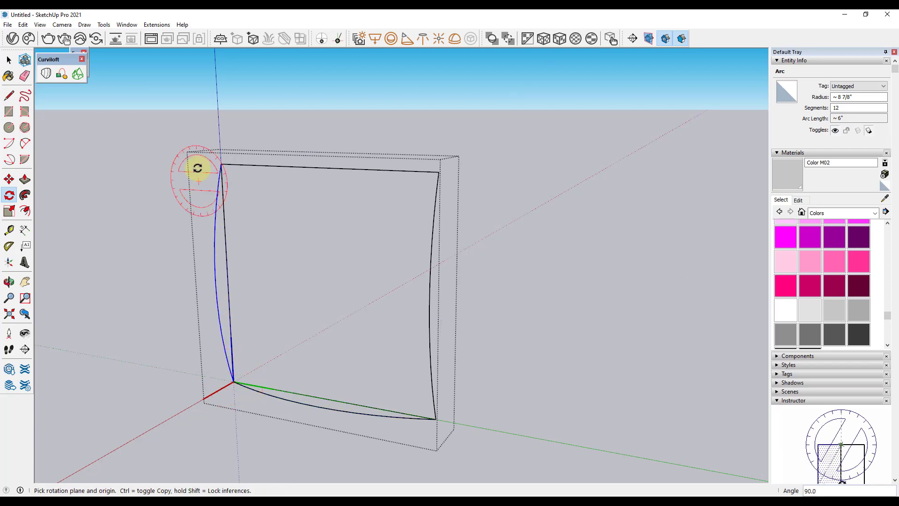
# Rotate an arc 90° onto the top edge, then inspect the four-arc frame.
pyautogui.click(221, 165)
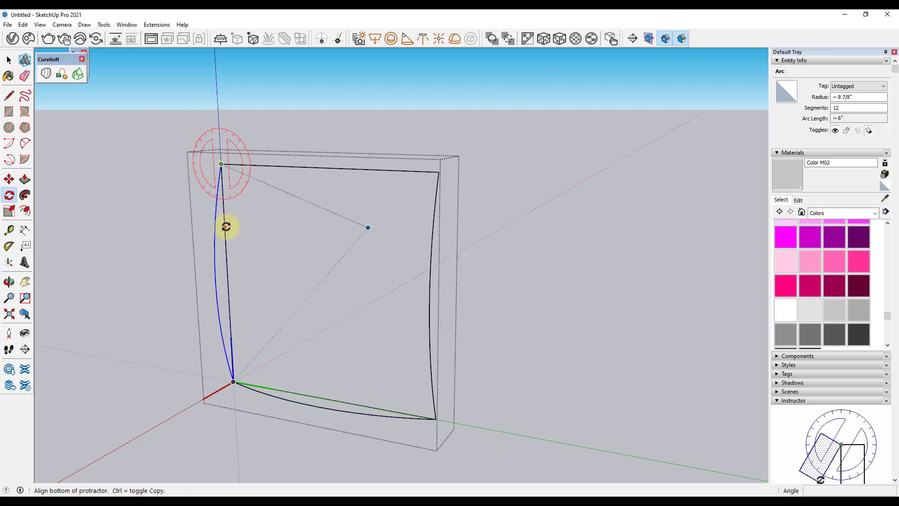
pyautogui.click(226, 226)
pyautogui.click(291, 168)
pyautogui.moveTo(291, 180)
pyautogui.mouseDown(button='middle')
pyautogui.moveTo(187, 208)
pyautogui.moveTo(157, 201)
pyautogui.mouseUp(button='middle')
pyautogui.press('e')
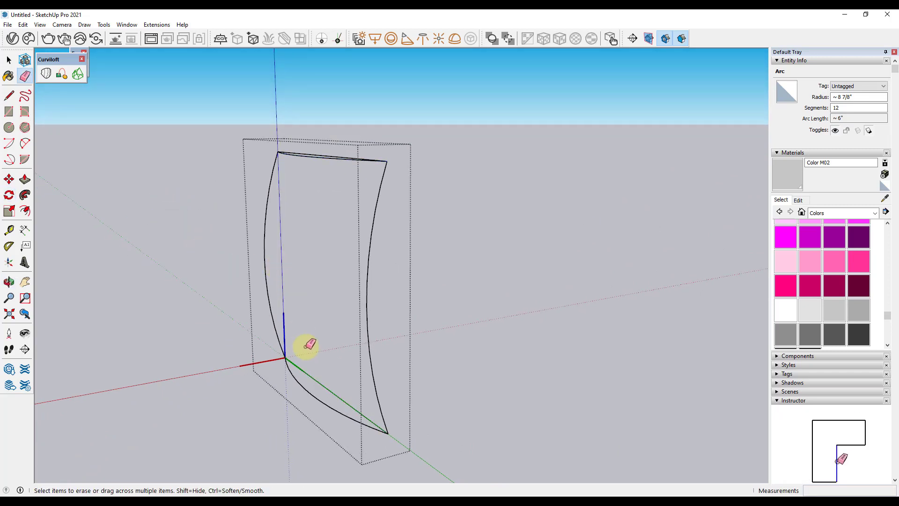
pyautogui.moveTo(312, 382)
pyautogui.mouseDown(button='middle')
pyautogui.moveTo(372, 296)
pyautogui.moveTo(348, 360)
pyautogui.moveTo(347, 214)
pyautogui.mouseUp(button='middle')
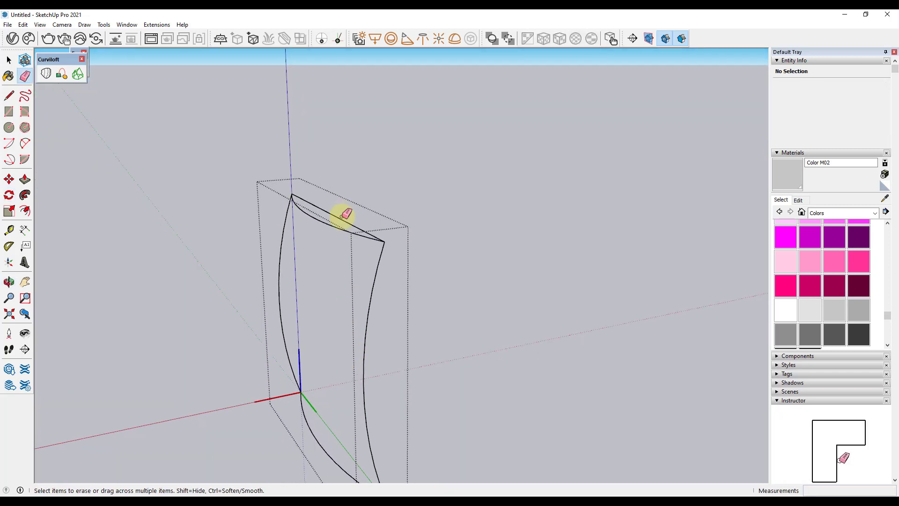
pyautogui.moveTo(355, 400)
pyautogui.mouseDown(button='middle')
pyautogui.moveTo(307, 305)
pyautogui.moveTo(429, 367)
pyautogui.moveTo(317, 421)
pyautogui.moveTo(339, 371)
pyautogui.moveTo(275, 375)
pyautogui.moveTo(480, 359)
pyautogui.moveTo(419, 263)
pyautogui.moveTo(337, 305)
pyautogui.moveTo(180, 308)
pyautogui.moveTo(285, 241)
pyautogui.moveTo(365, 342)
pyautogui.moveTo(169, 358)
pyautogui.moveTo(273, 347)
pyautogui.mouseUp(button='middle')
# Rotate the curved tuft component 45° about its corner into a diamond.
pyautogui.click(367, 331)
pyautogui.scroll(3, 276, 350)
pyautogui.press('m')
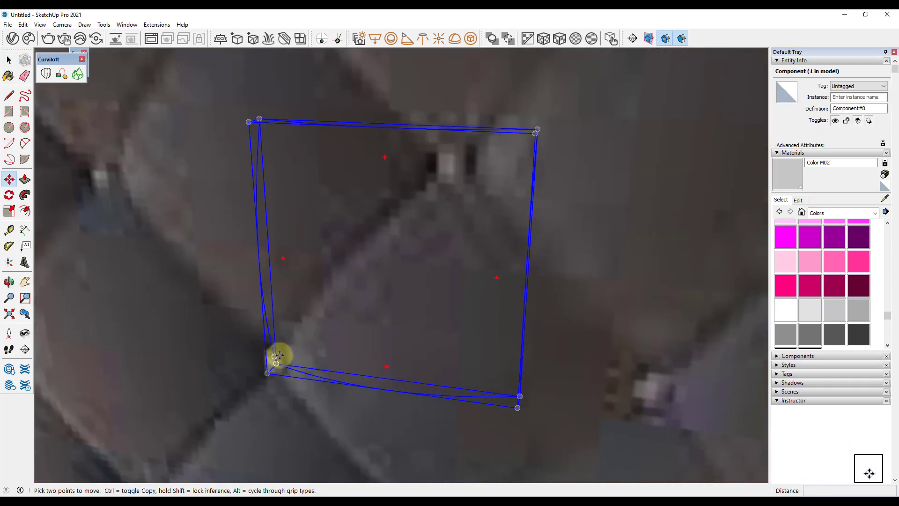
pyautogui.press('q')
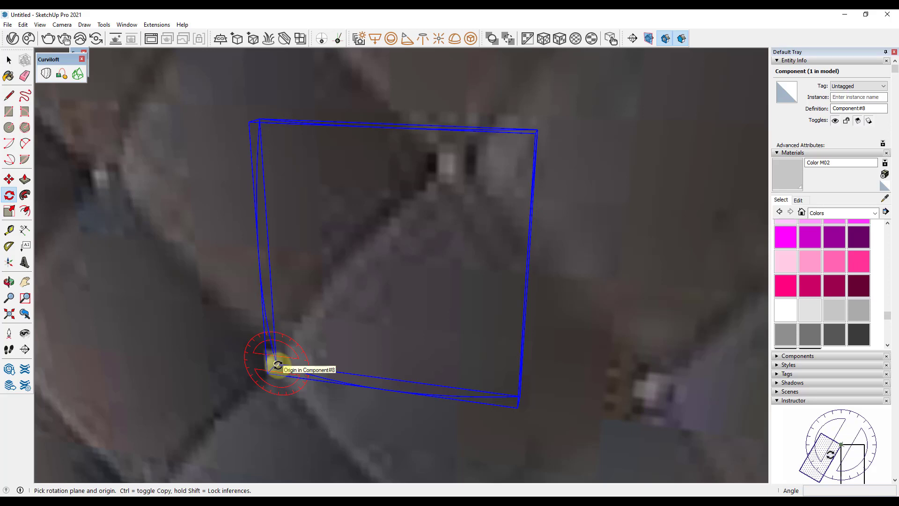
pyautogui.moveTo(449, 390); pyautogui.dragTo(576, 405)
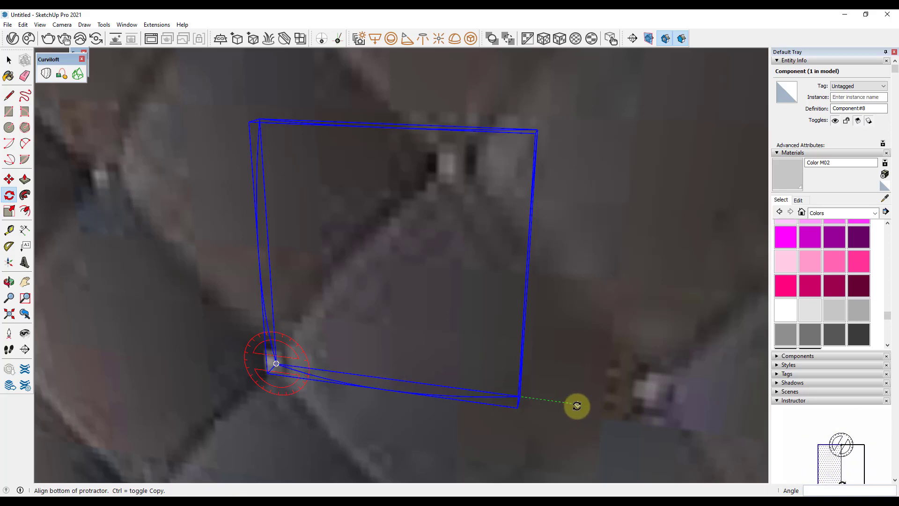
pyautogui.click(577, 406)
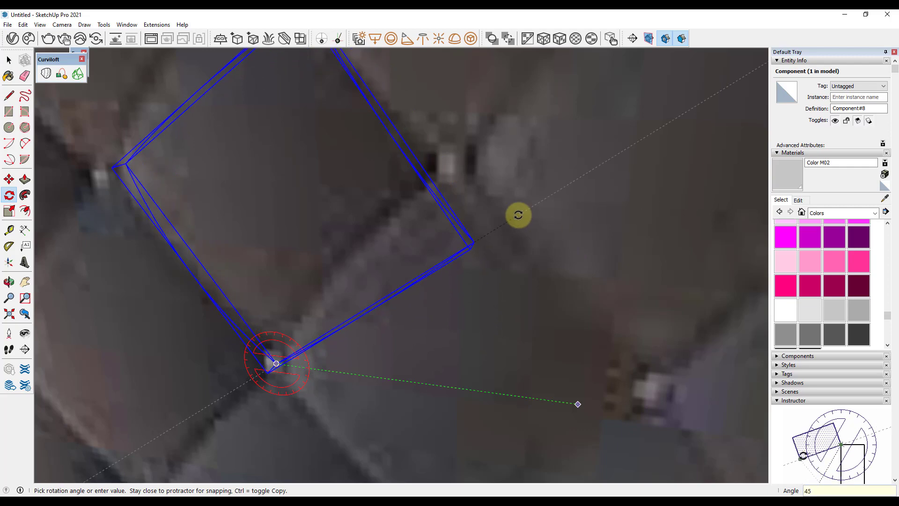
pyautogui.scroll(-2, 501, 215)
pyautogui.scroll(-5, 294, 256)
pyautogui.scroll(-3, 296, 260)
pyautogui.press('o')
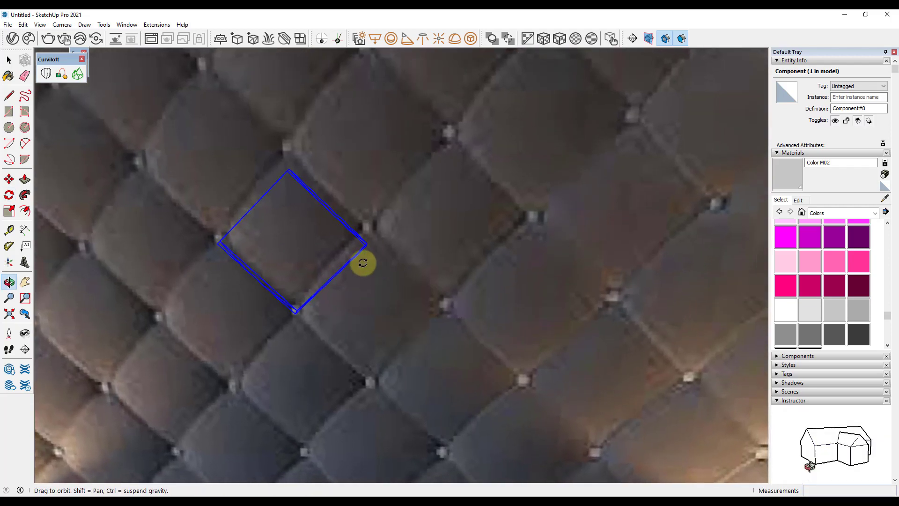
pyautogui.scroll(1, 261, 243)
pyautogui.press('q')
pyautogui.press('o')
pyautogui.press('q')
# Start a Ctrl-Move copy of the diamond from its left corner.
pyautogui.press('m')
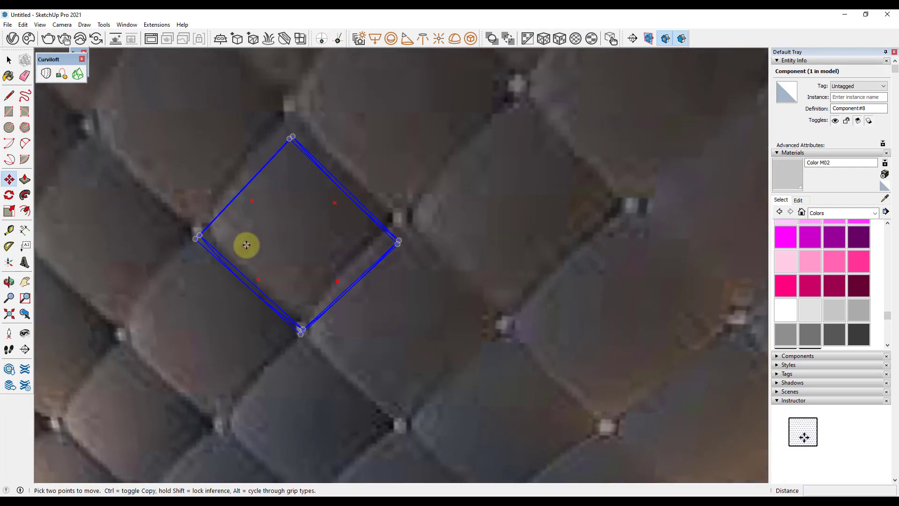
pyautogui.scroll(2, 207, 220)
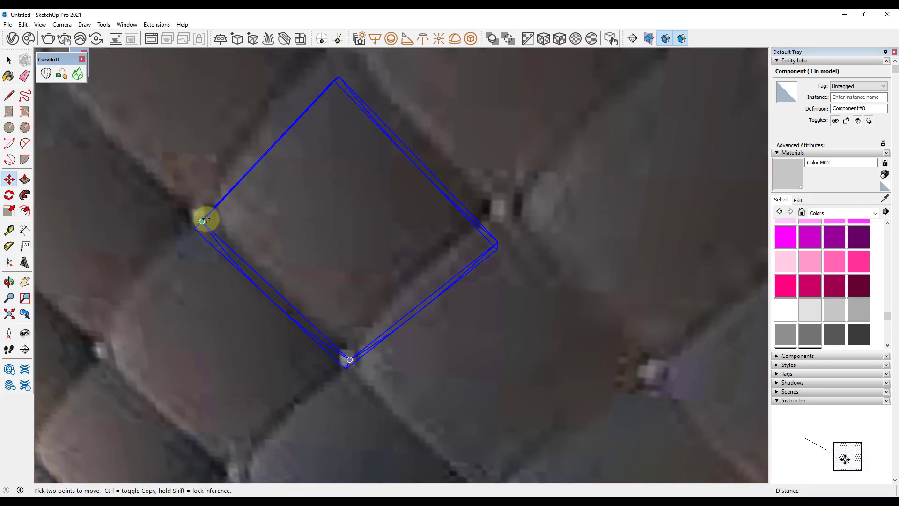
pyautogui.click(210, 221)
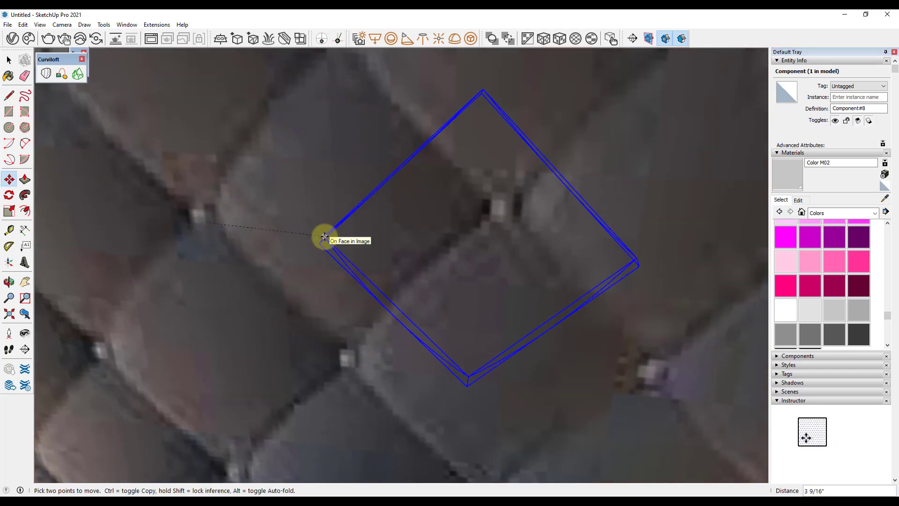
pyautogui.press('ctrl')
# Place the diamond copy at the original's right corner.
pyautogui.click(501, 241)
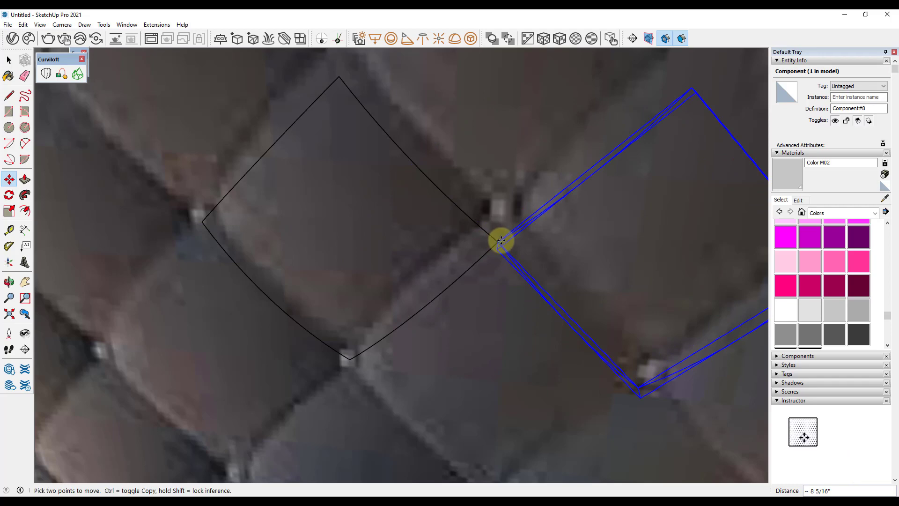
pyautogui.scroll(-2, 501, 241)
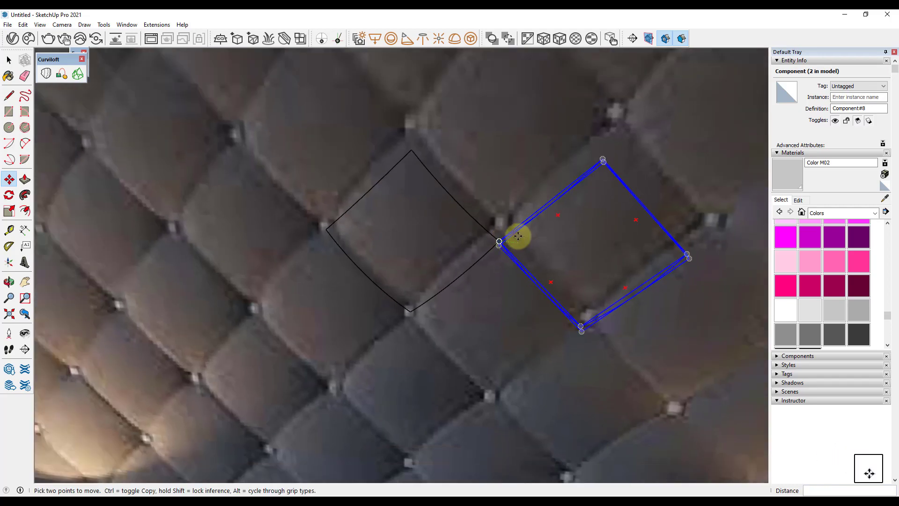
pyautogui.scroll(-4, 518, 235)
pyautogui.moveTo(457, 248)
pyautogui.mouseDown(button='middle')
pyautogui.moveTo(421, 286)
pyautogui.moveTo(368, 301)
pyautogui.mouseUp(button='middle')
pyautogui.scroll(3, 401, 322)
pyautogui.scroll(3, 411, 301)
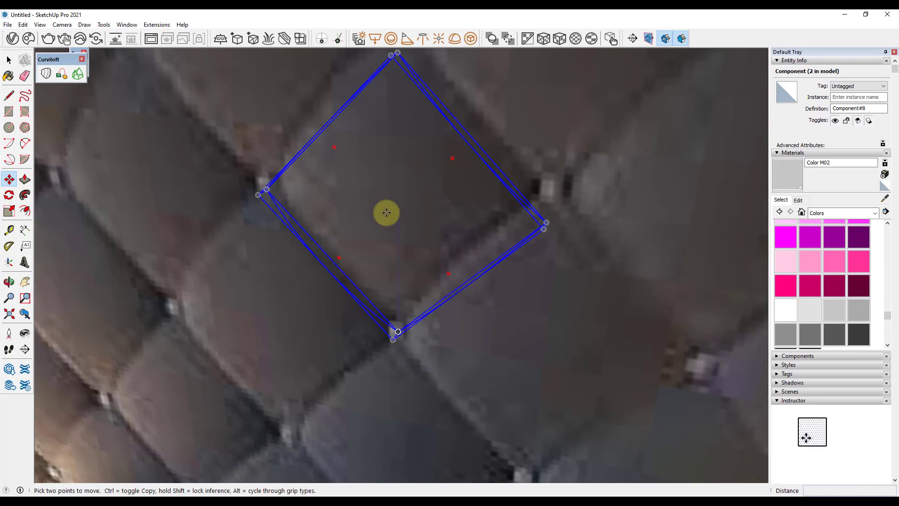
# Copy the diamond upward onto its top corner to build a column of tufts.
pyautogui.press('ctrl')
pyautogui.click(398, 331)
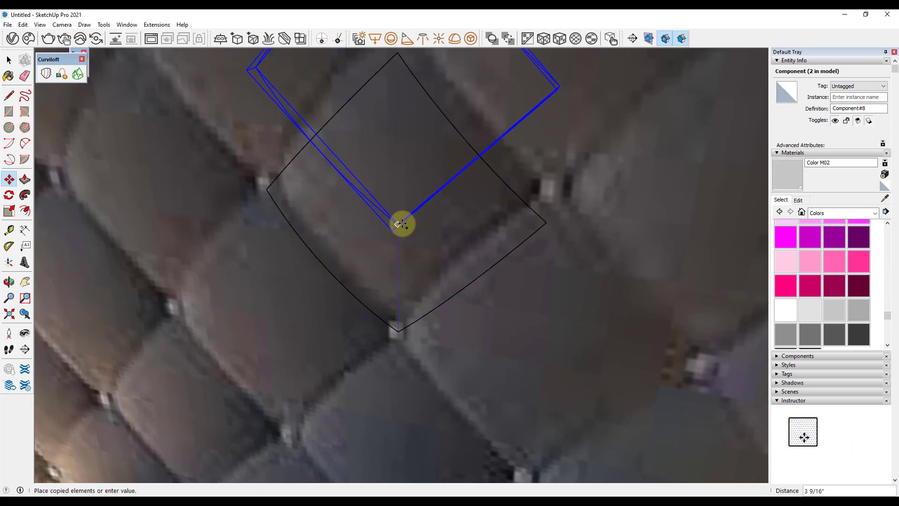
pyautogui.moveTo(402, 225); pyautogui.dragTo(382, 281, button='middle')
pyautogui.click(383, 182)
pyautogui.write('*10')
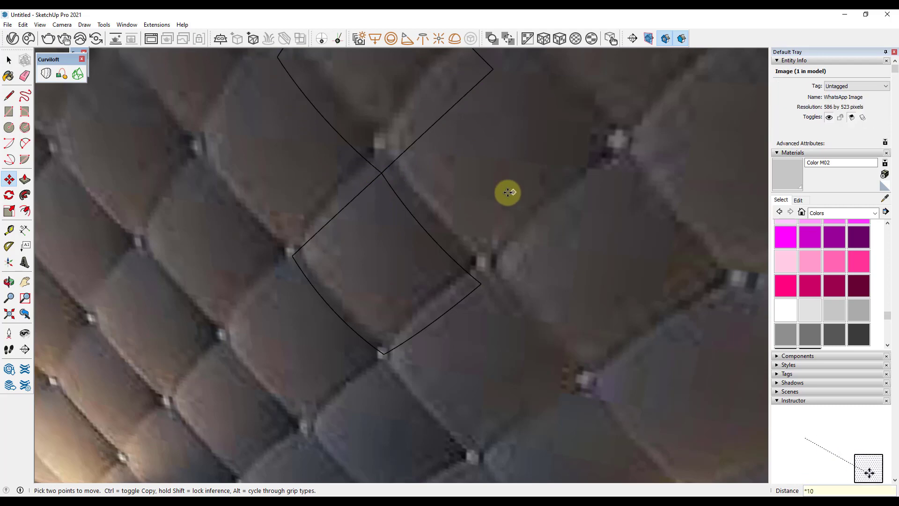
pyautogui.scroll(-10, 508, 192)
pyautogui.scroll(-3, 526, 114)
pyautogui.moveTo(526, 141)
pyautogui.mouseDown(button='middle')
pyautogui.moveTo(545, 261)
pyautogui.moveTo(538, 251)
pyautogui.mouseUp(button='middle')
# Select the whole diamond column and move it to the image's top edge.
pyautogui.press('space')
pyautogui.moveTo(426, 80); pyautogui.dragTo(521, 353)
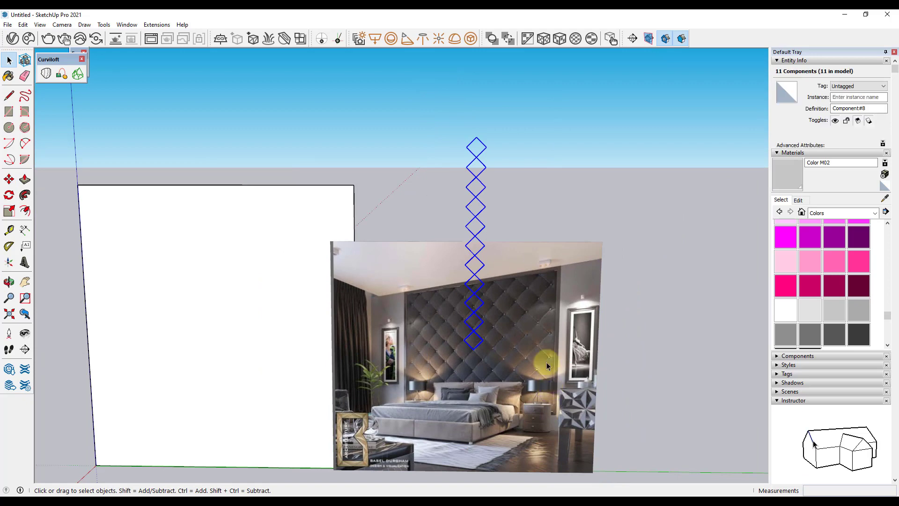
pyautogui.press('m')
pyautogui.click(562, 242)
pyautogui.click(516, 341)
# Copy the diamond column sideways into a second column beside the first.
pyautogui.scroll(3, 515, 342)
pyautogui.moveTo(487, 340)
pyautogui.keyDown('shift'); pyautogui.mouseDown(button='middle')
pyautogui.moveTo(466, 328)
pyautogui.moveTo(466, 229)
pyautogui.mouseUp(button='middle'); pyautogui.keyUp('shift')
pyautogui.scroll(1, 401, 391)
pyautogui.scroll(4, 407, 386)
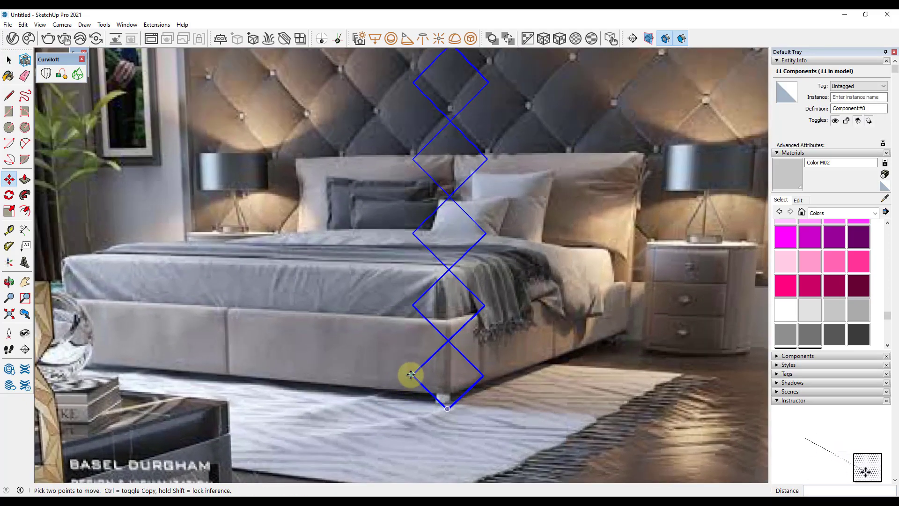
pyautogui.scroll(3, 411, 375)
pyautogui.scroll(2, 438, 375)
pyautogui.moveTo(363, 403); pyautogui.dragTo(319, 311, button='middle')
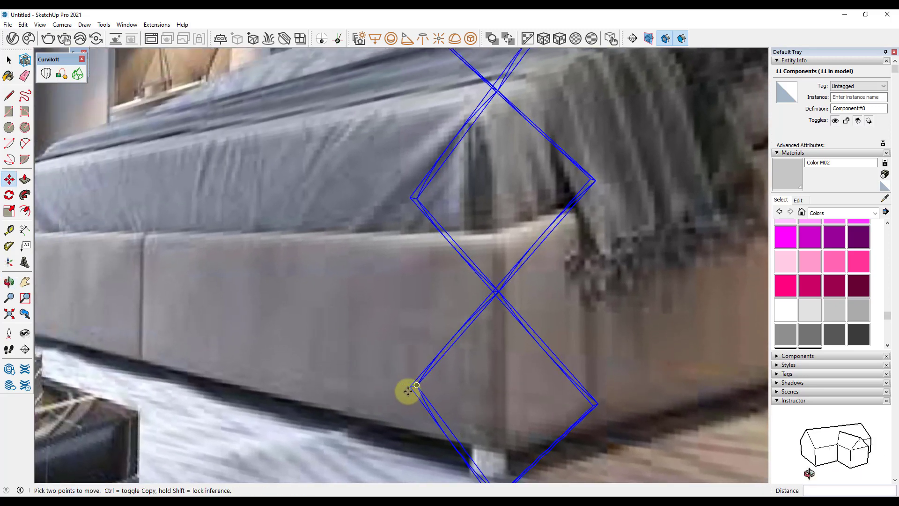
pyautogui.press('ctrl')
pyautogui.click(418, 385)
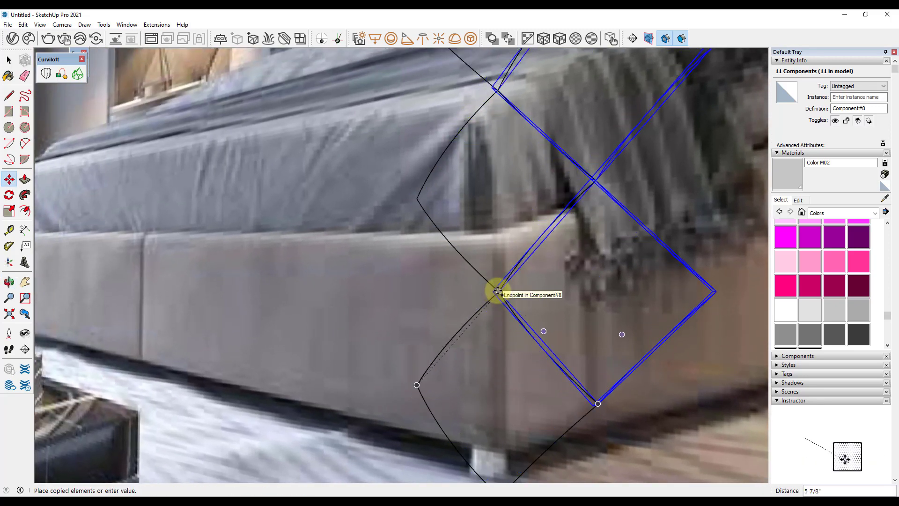
pyautogui.click(497, 291)
pyautogui.scroll(-2, 499, 290)
pyautogui.scroll(-3, 500, 287)
pyautogui.scroll(-3, 496, 281)
# Copy the two selected diamond columns sideways to build out the tuft grid.
pyautogui.scroll(-2, 515, 295)
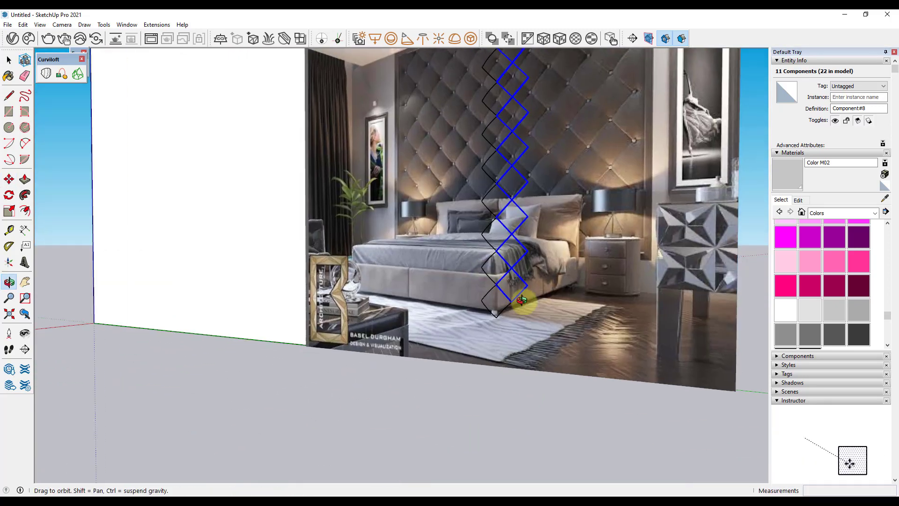
pyautogui.scroll(-3, 523, 299)
pyautogui.scroll(-3, 524, 299)
pyautogui.press('space')
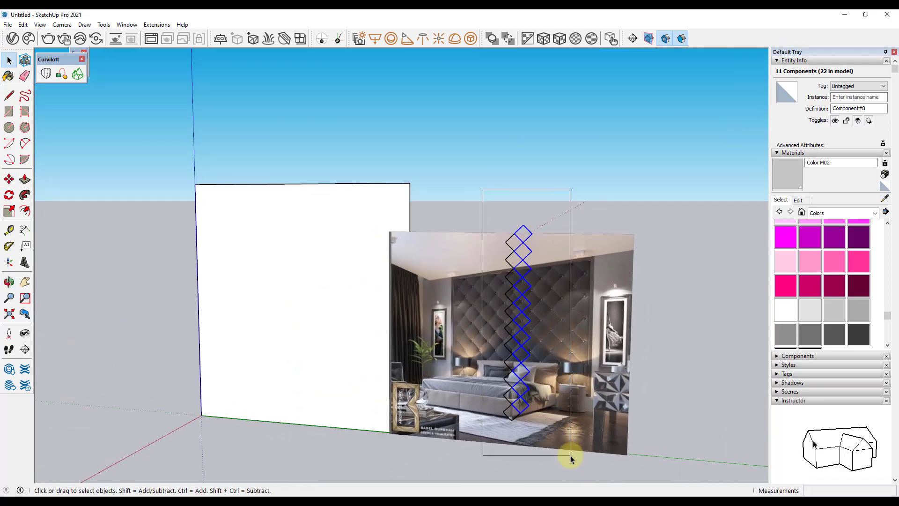
pyautogui.scroll(2, 570, 459)
pyautogui.scroll(2, 509, 416)
pyautogui.scroll(3, 473, 373)
pyautogui.scroll(3, 415, 335)
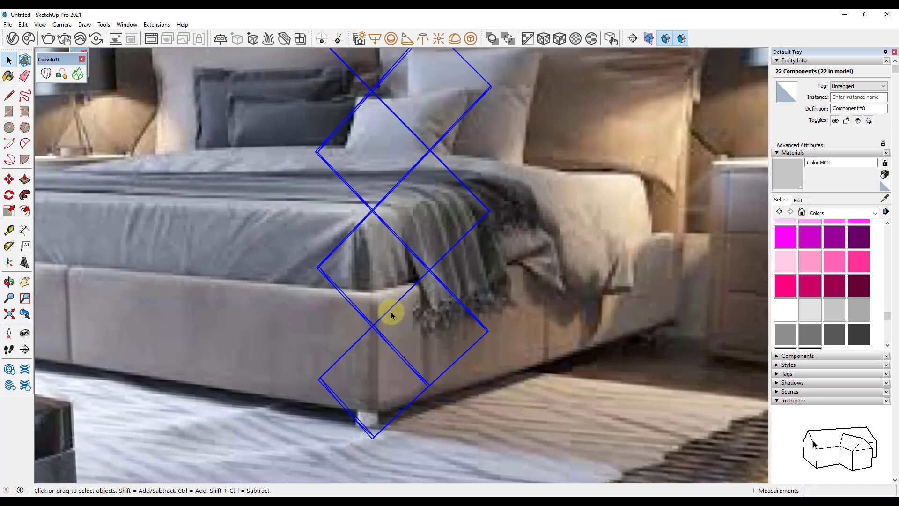
pyautogui.scroll(3, 389, 313)
pyautogui.press('m')
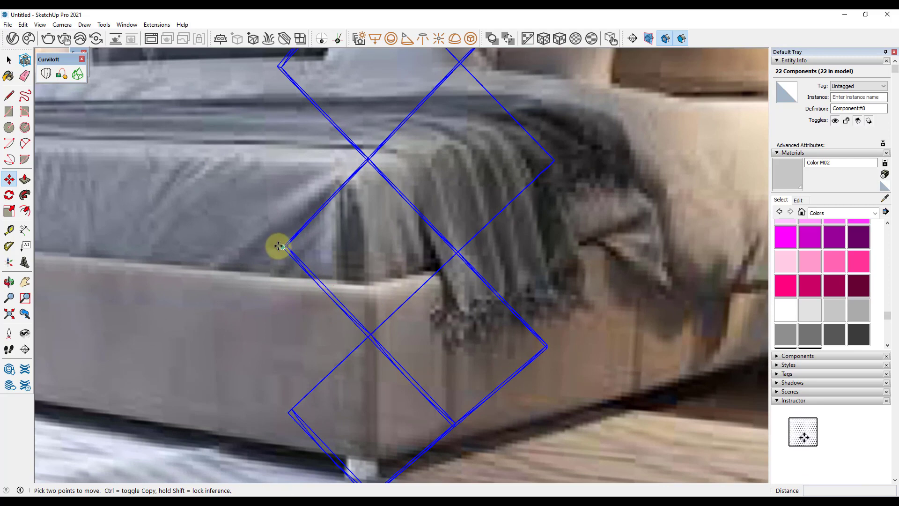
pyautogui.click(287, 246)
pyautogui.press('ctrl')
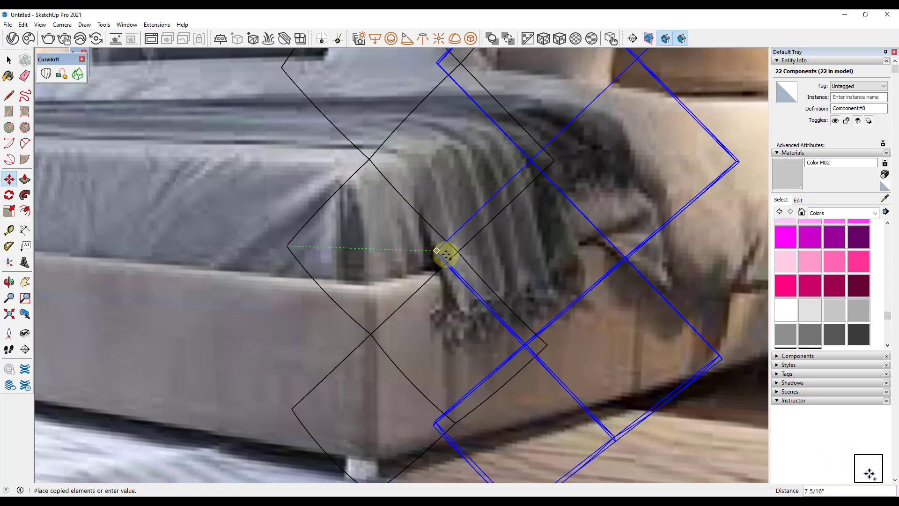
pyautogui.click(458, 252)
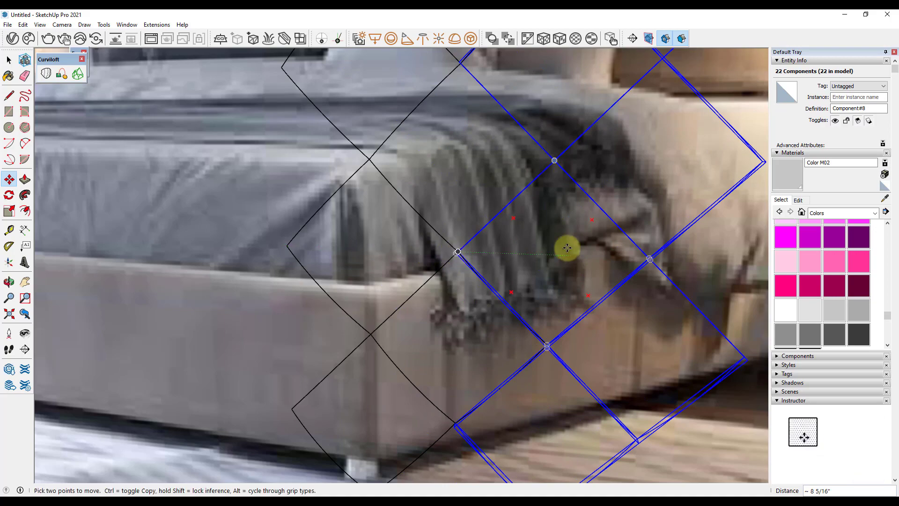
# Deselect and orbit around the 242-tile diamond grid to check it covers the bedroom image.
pyautogui.hotkey('ctrl', 't')
pyautogui.scroll(-3, 562, 245)
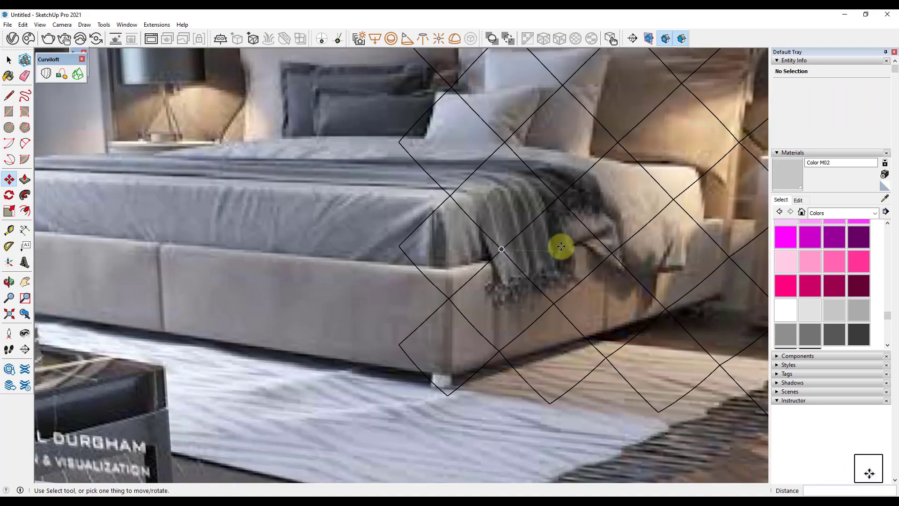
pyautogui.scroll(-4, 562, 245)
pyautogui.scroll(-3, 536, 262)
pyautogui.moveTo(631, 183)
pyautogui.mouseDown(button='middle')
pyautogui.moveTo(291, 301)
pyautogui.moveTo(177, 293)
pyautogui.mouseUp(button='middle')
pyautogui.scroll(3, 430, 196)
pyautogui.moveTo(430, 195); pyautogui.dragTo(506, 164, button='middle')
pyautogui.scroll(3, 506, 164)
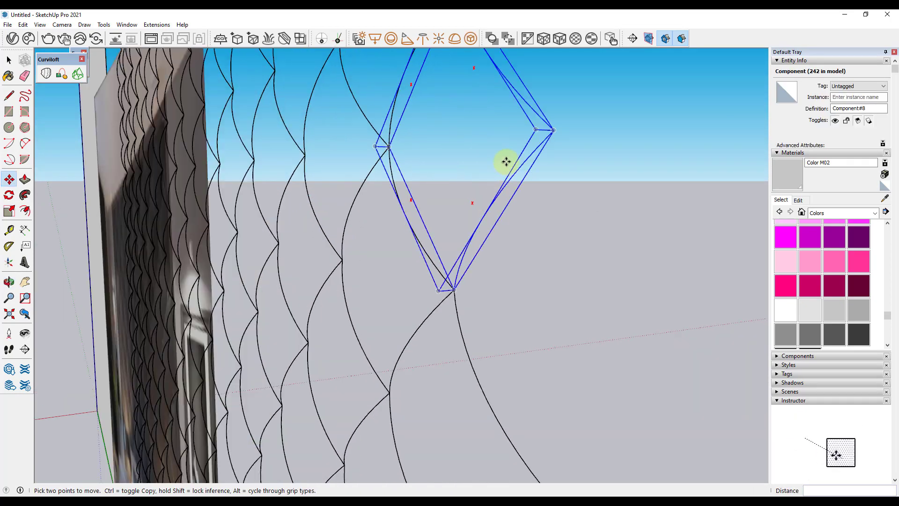
pyautogui.scroll(-5, 483, 180)
pyautogui.scroll(-2, 481, 203)
pyautogui.moveTo(481, 203); pyautogui.dragTo(649, 245, button='middle')
pyautogui.scroll(3, 415, 184)
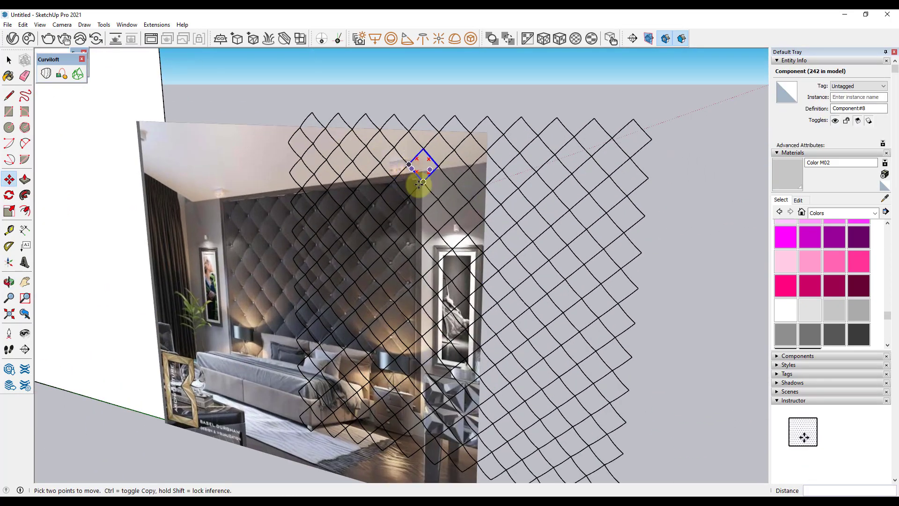
pyautogui.scroll(-2, 402, 197)
pyautogui.press('q')
pyautogui.scroll(1, 434, 192)
pyautogui.press('space')
pyautogui.scroll(3, 515, 203)
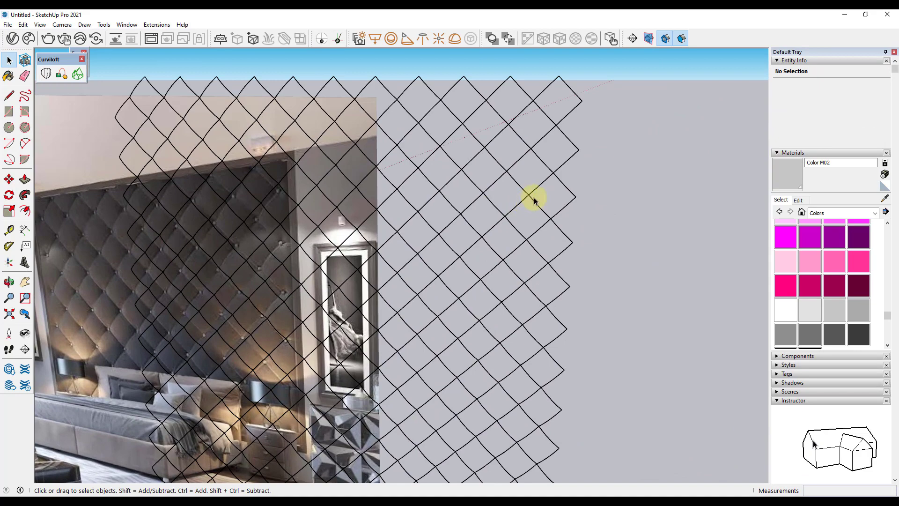
pyautogui.click(535, 206)
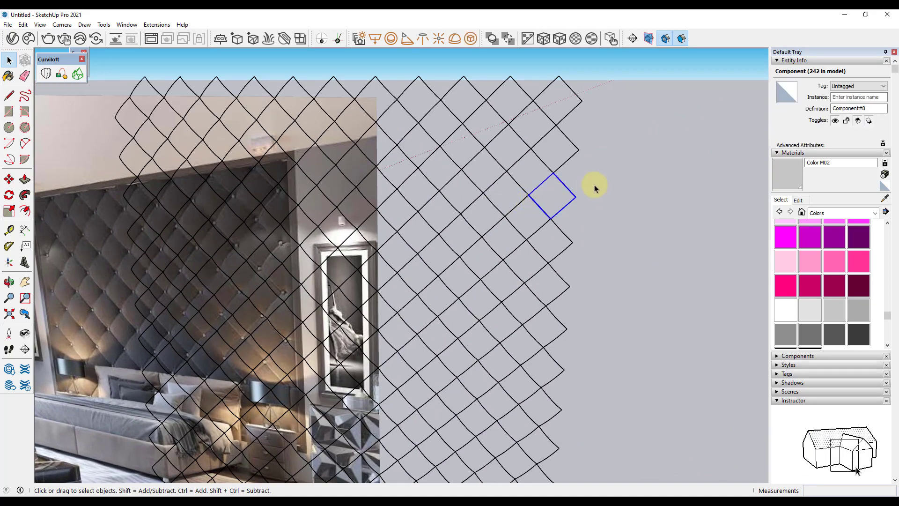
pyautogui.moveTo(594, 187)
pyautogui.mouseDown(button='middle')
pyautogui.moveTo(241, 193)
pyautogui.moveTo(423, 217)
pyautogui.mouseUp(button='middle')
pyautogui.scroll(5, 561, 257)
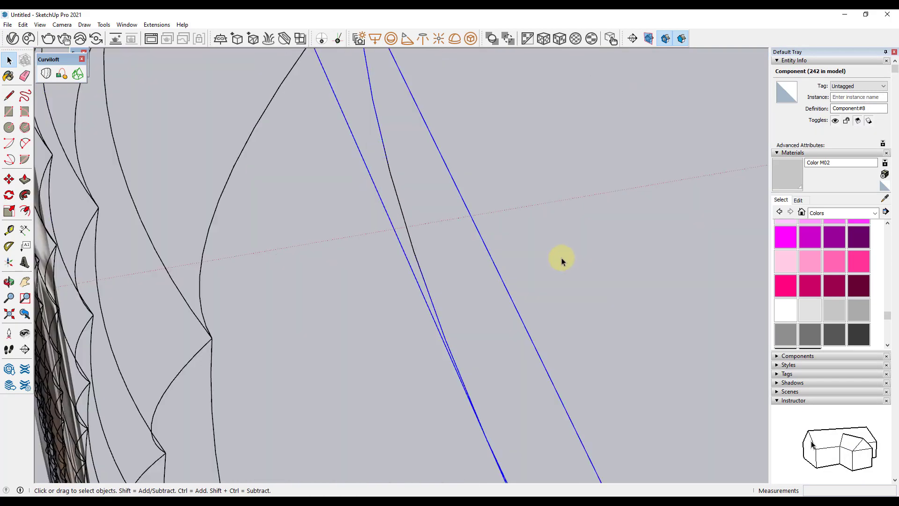
pyautogui.scroll(-5, 543, 267)
pyautogui.scroll(-3, 511, 267)
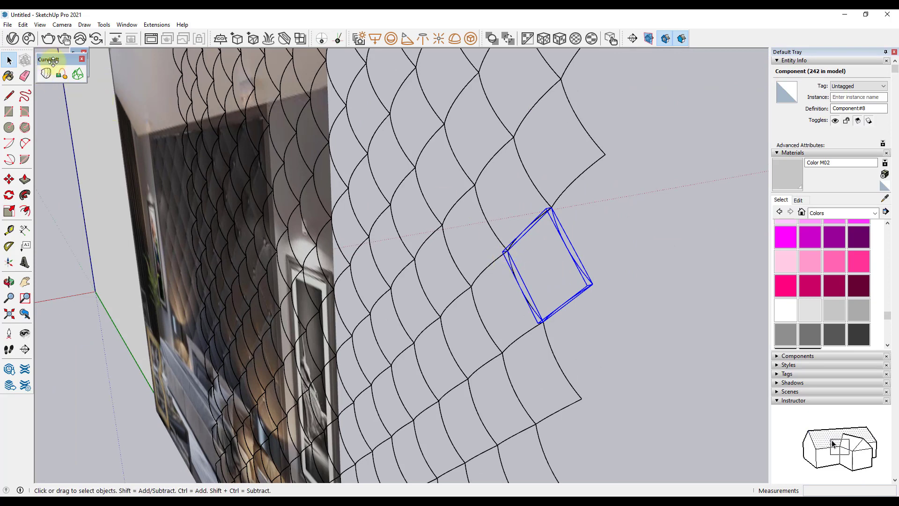
pyautogui.moveTo(53, 61); pyautogui.dragTo(57, 99)
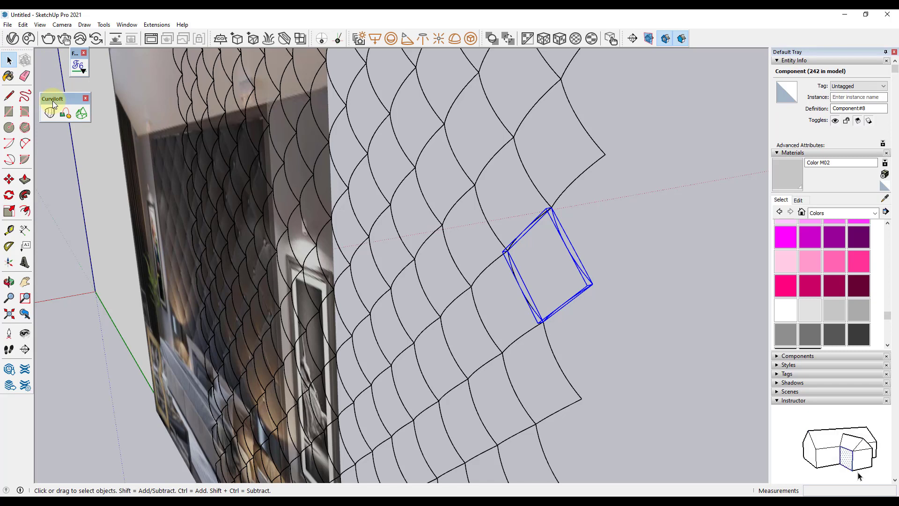
pyautogui.click(126, 24)
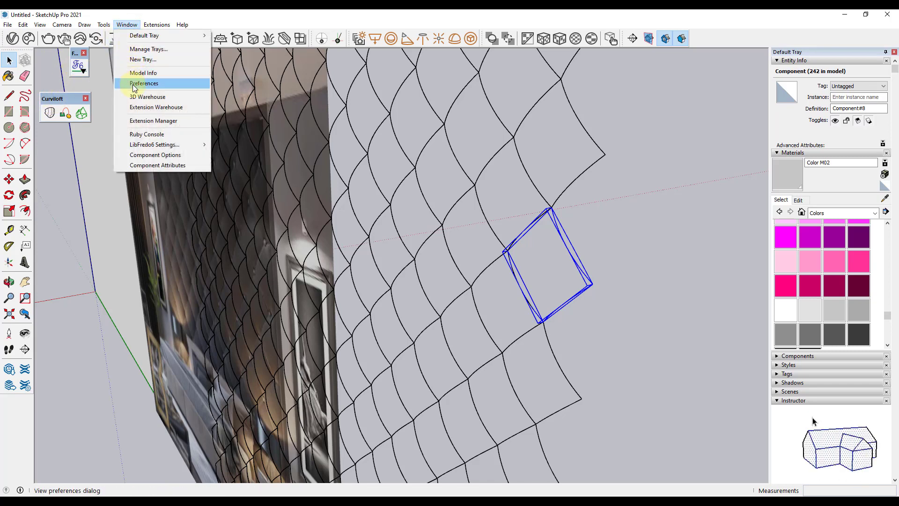
pyautogui.click(137, 121)
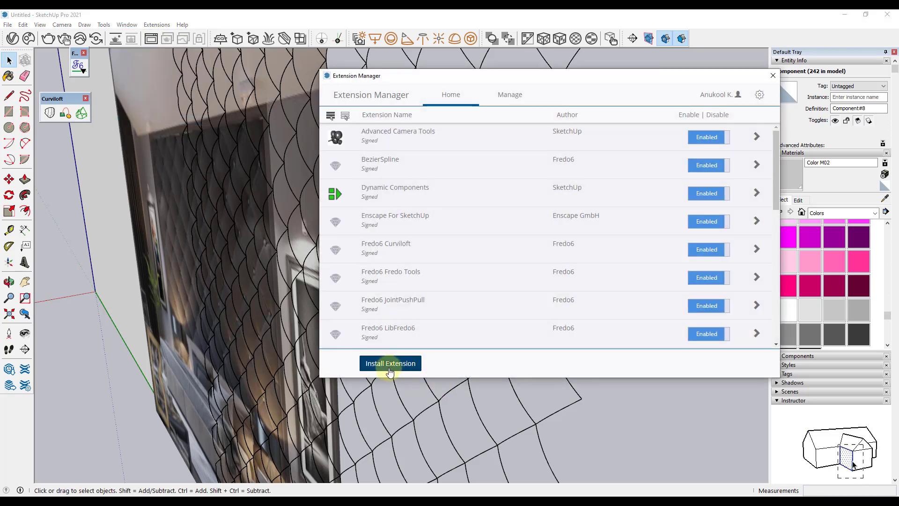
pyautogui.click(390, 364)
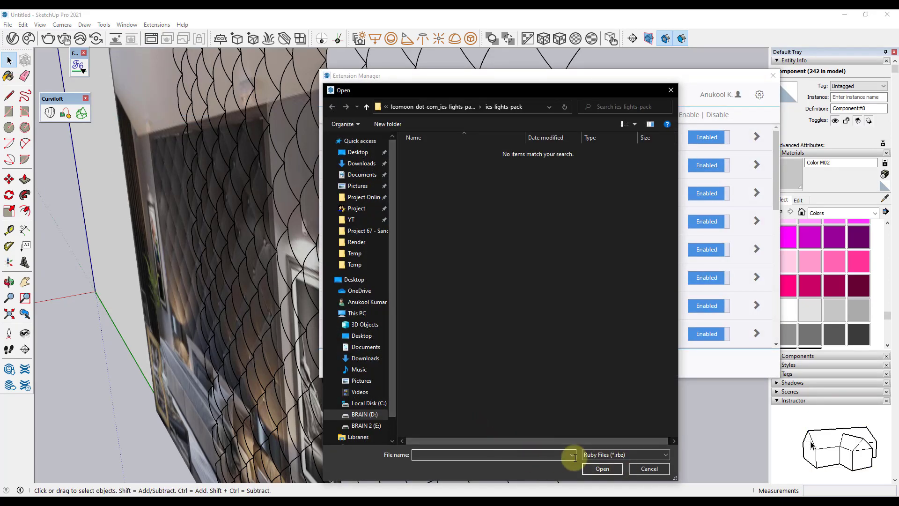
pyautogui.click(651, 467)
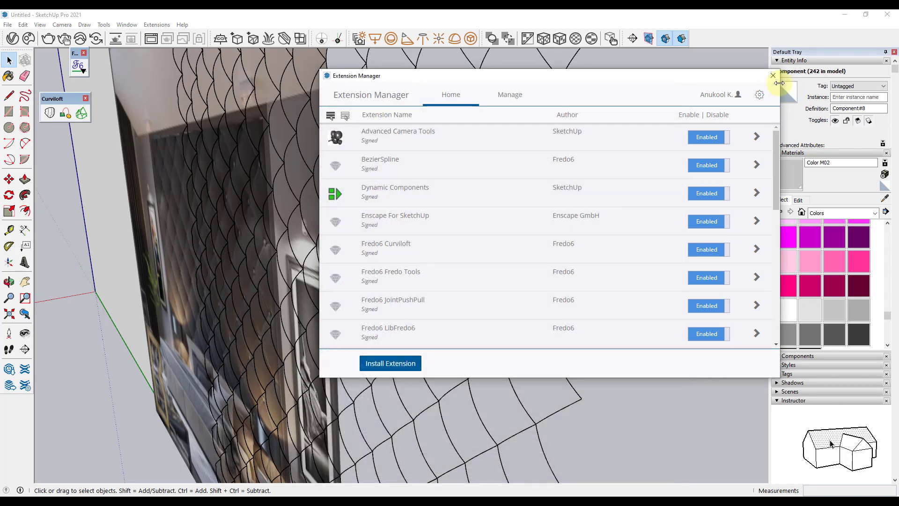
pyautogui.click(773, 76)
pyautogui.scroll(2, 577, 280)
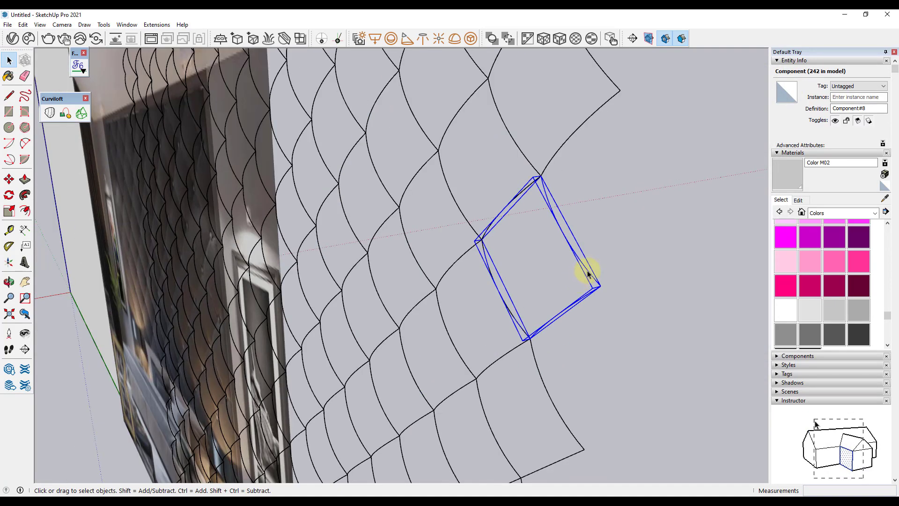
# Open one diamond tile component and window-select its 48 curved contour edges.
pyautogui.doubleClick(584, 269)
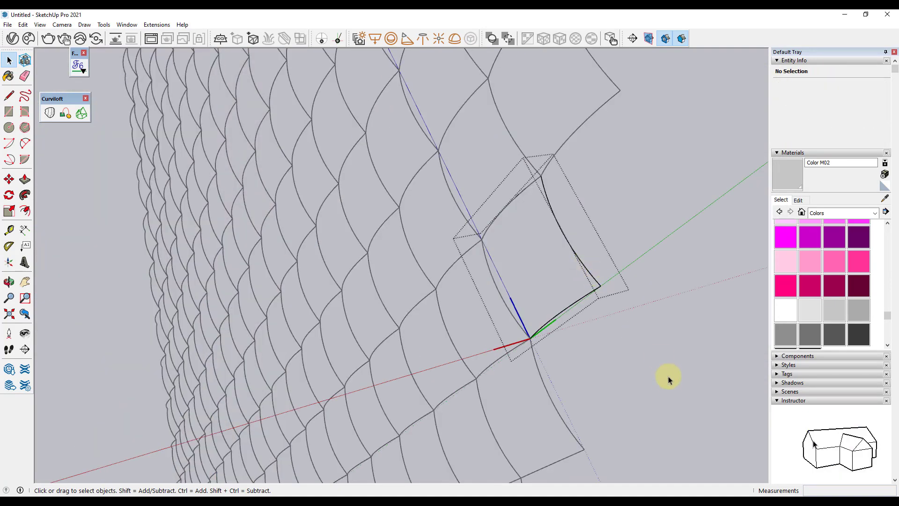
pyautogui.moveTo(506, 234)
pyautogui.mouseDown()
pyautogui.moveTo(441, 177)
pyautogui.moveTo(441, 143)
pyautogui.mouseUp()
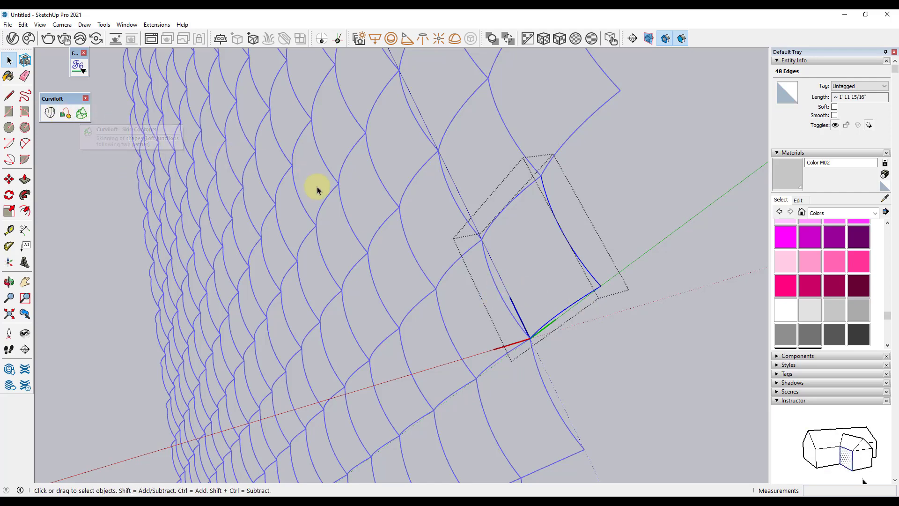
pyautogui.moveTo(391, 204)
pyautogui.mouseDown(button='middle')
pyautogui.moveTo(401, 203)
pyautogui.moveTo(373, 201)
pyautogui.moveTo(437, 213)
pyautogui.moveTo(190, 157)
pyautogui.mouseUp(button='middle')
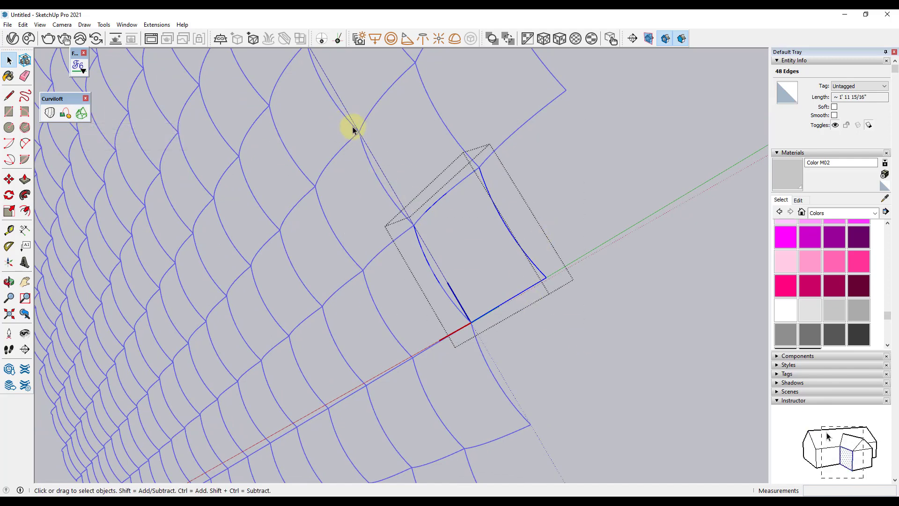
pyautogui.scroll(1, 504, 209)
pyautogui.scroll(1, 505, 209)
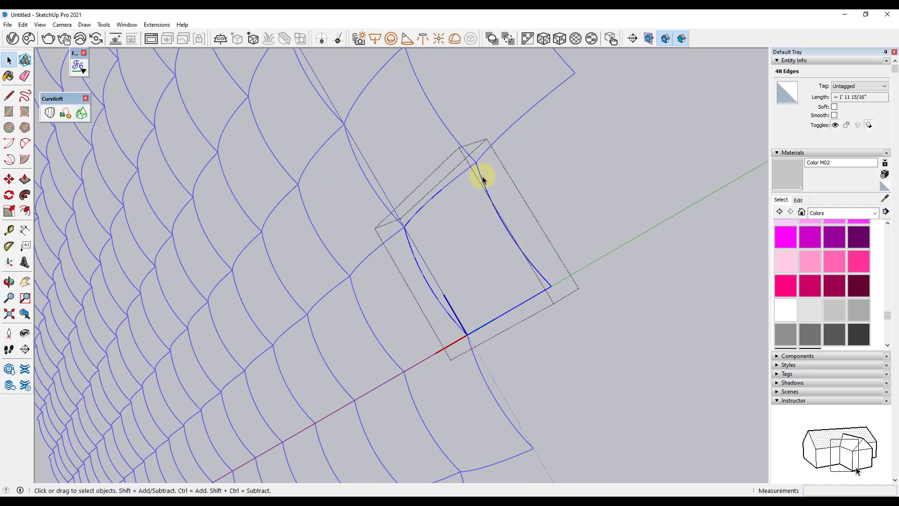
# Skin the selected contours with Curviloft Skin Contours and validate the curved surface.
pyautogui.click(83, 117)
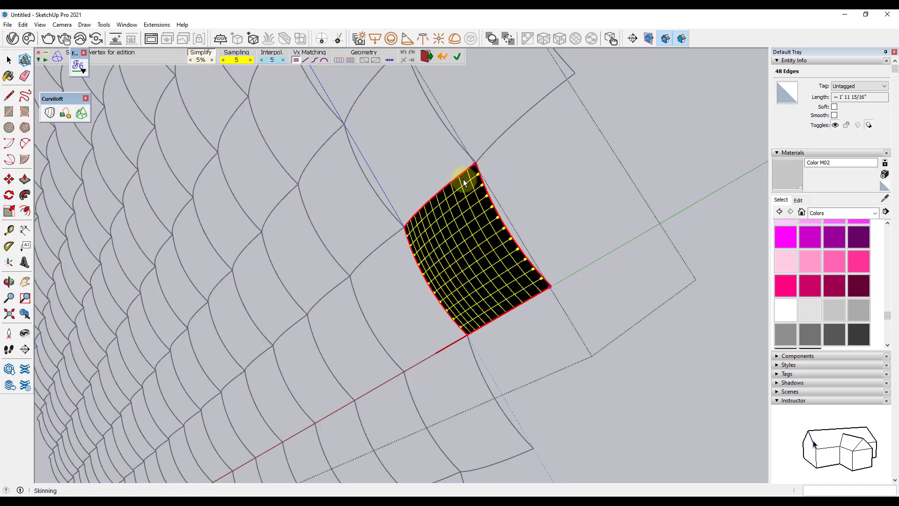
pyautogui.moveTo(534, 253)
pyautogui.mouseDown(button='middle')
pyautogui.moveTo(321, 210)
pyautogui.moveTo(462, 257)
pyautogui.moveTo(357, 202)
pyautogui.moveTo(493, 285)
pyautogui.moveTo(660, 313)
pyautogui.moveTo(291, 201)
pyautogui.moveTo(466, 232)
pyautogui.mouseUp(button='middle')
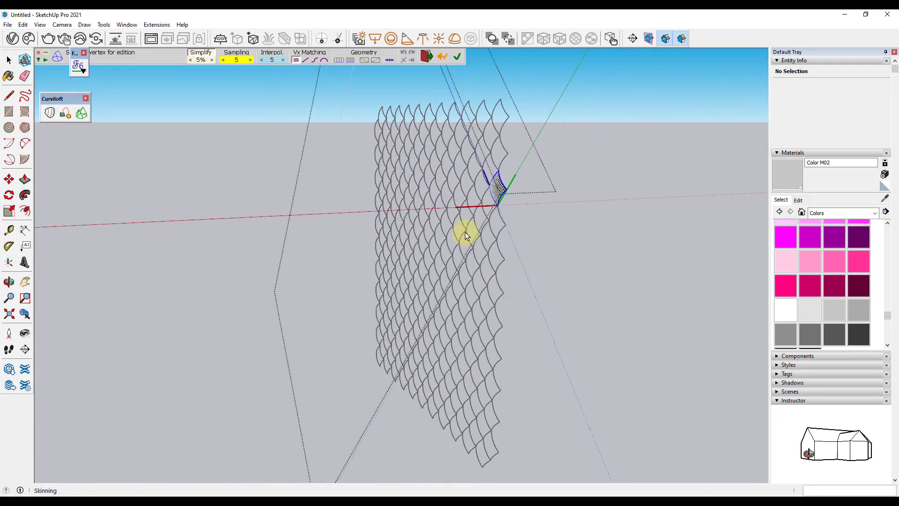
pyautogui.click(562, 185)
pyautogui.scroll(3, 496, 182)
pyautogui.scroll(4, 492, 190)
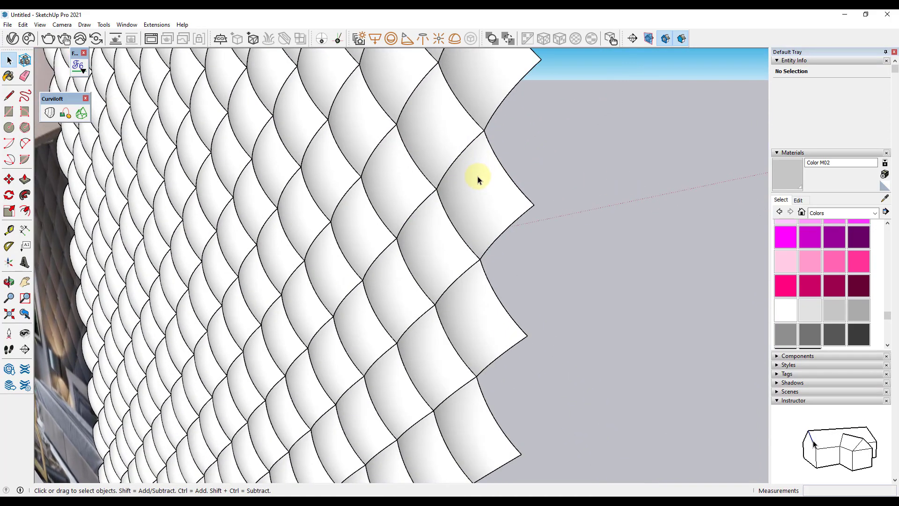
# Open one skinned tile and select everything inside it to inspect the surface.
pyautogui.doubleClick(475, 178)
pyautogui.scroll(2, 449, 159)
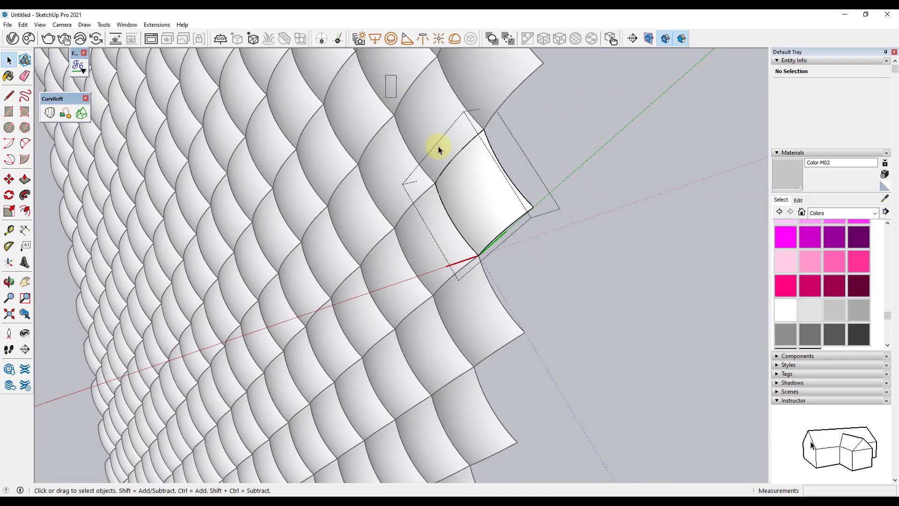
pyautogui.hotkey('ctrl', 'a')
pyautogui.scroll(2, 494, 175)
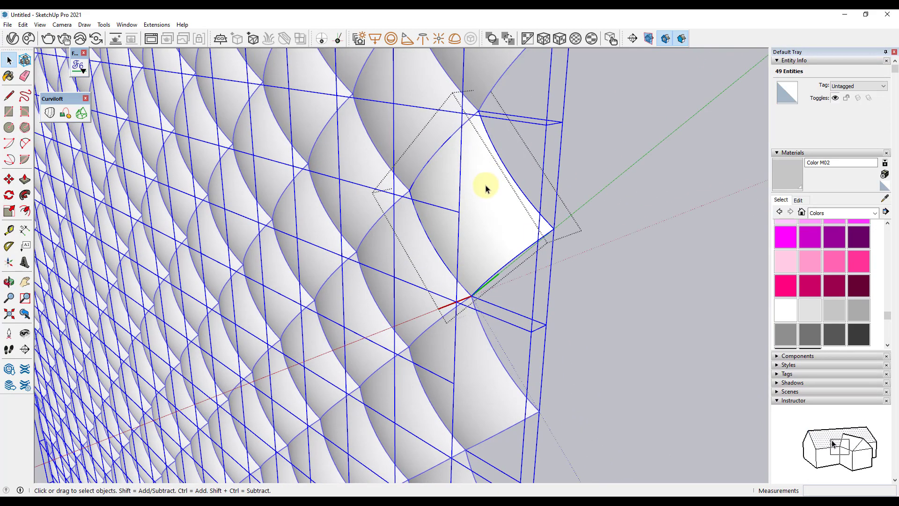
pyautogui.scroll(-2, 482, 205)
pyautogui.click(578, 185)
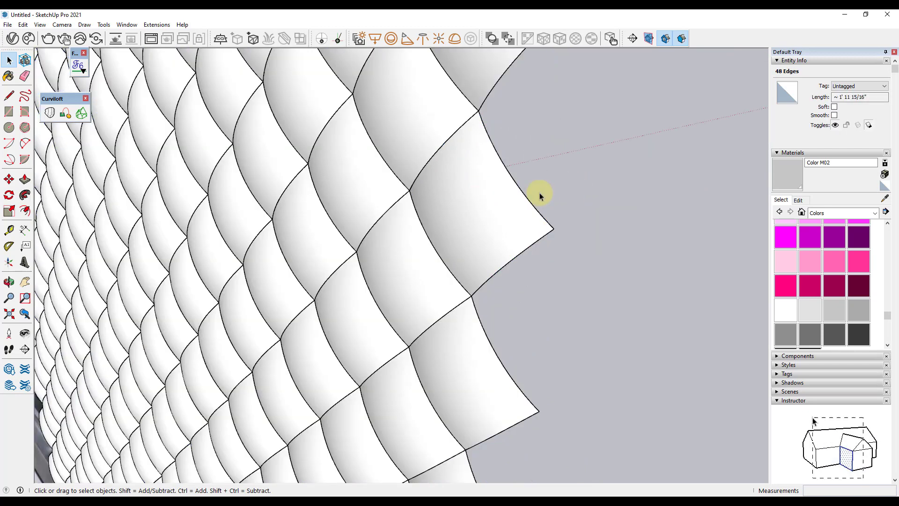
pyautogui.moveTo(488, 200); pyautogui.dragTo(457, 217, button='middle')
pyautogui.click(462, 219)
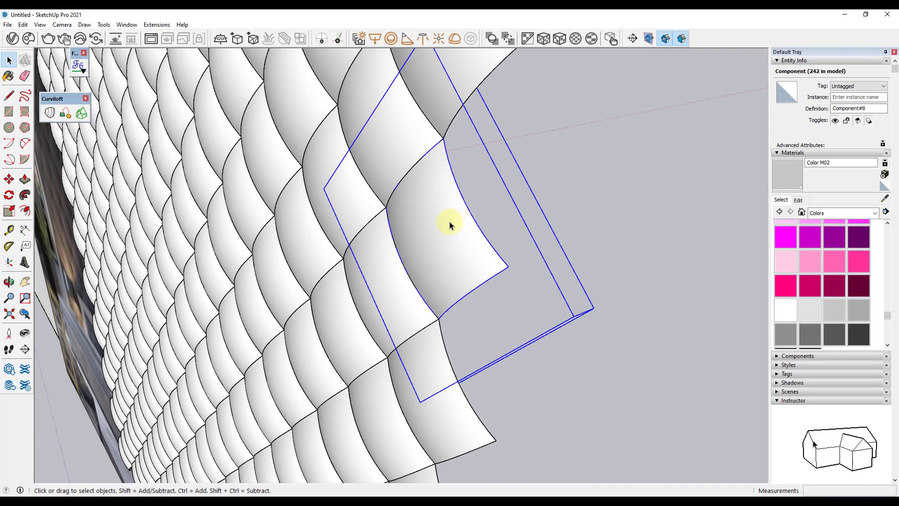
pyautogui.press('m')
pyautogui.click(431, 202)
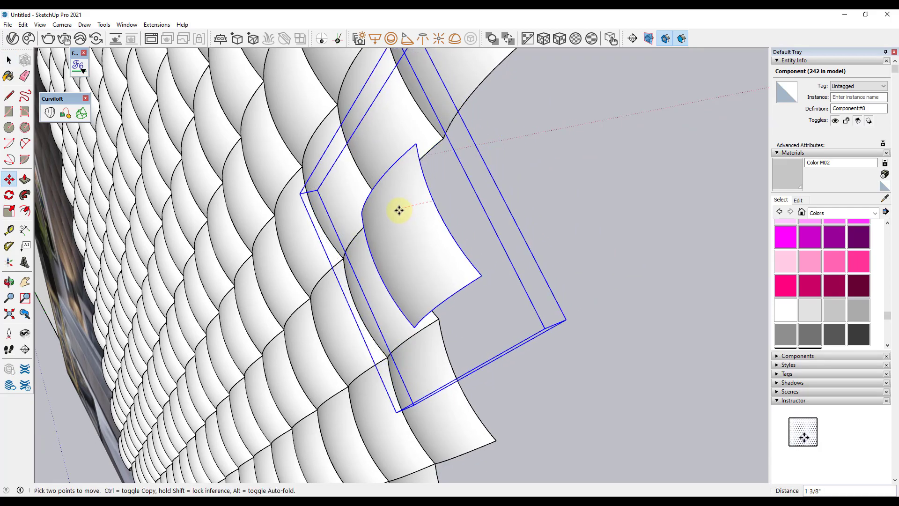
pyautogui.press('Escape')
pyautogui.press('space')
pyautogui.doubleClick(413, 215)
pyautogui.press('m')
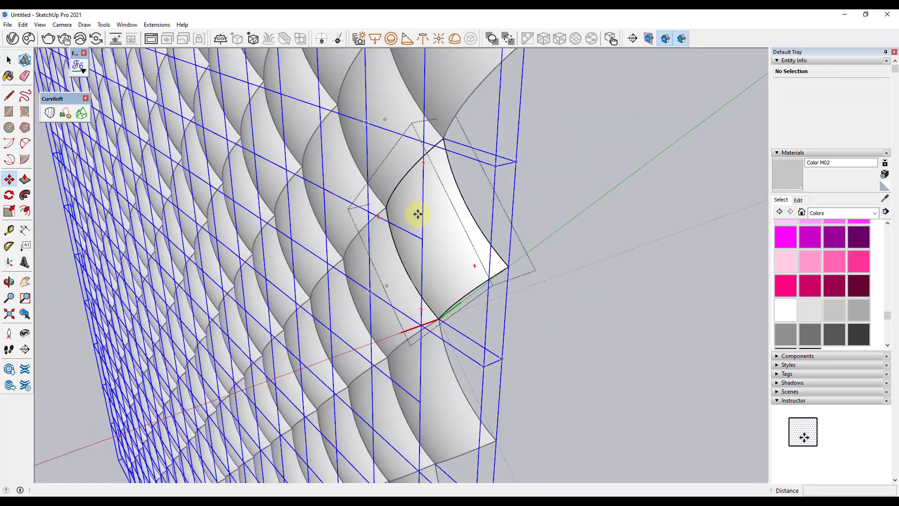
pyautogui.click(418, 214)
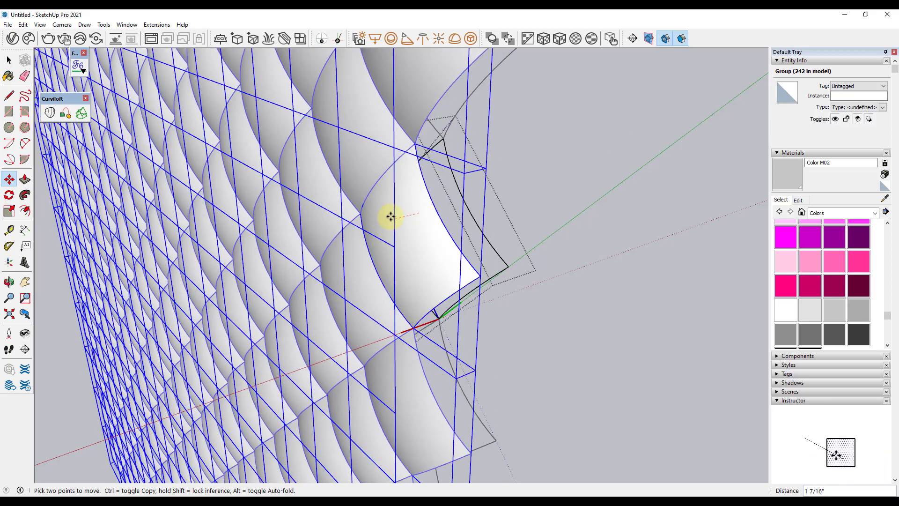
pyautogui.click(391, 216)
pyautogui.press('space')
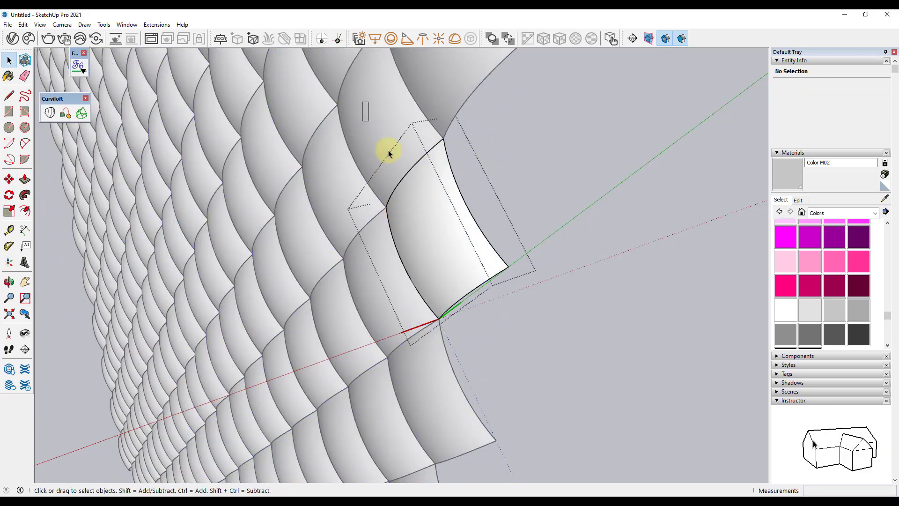
pyautogui.moveTo(363, 104); pyautogui.dragTo(567, 417)
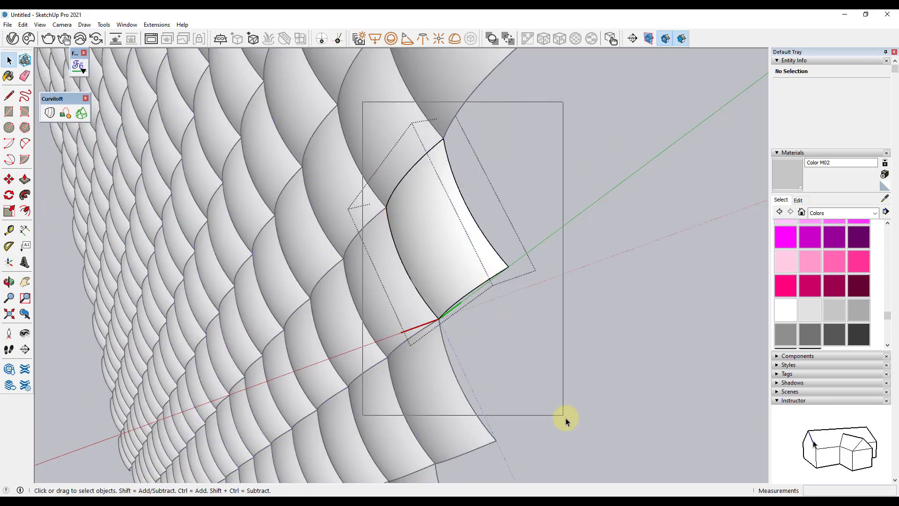
pyautogui.keyDown('shift'); pyautogui.click(443, 260); pyautogui.keyUp('shift')
pyautogui.moveTo(466, 247); pyautogui.dragTo(164, 217, button='middle')
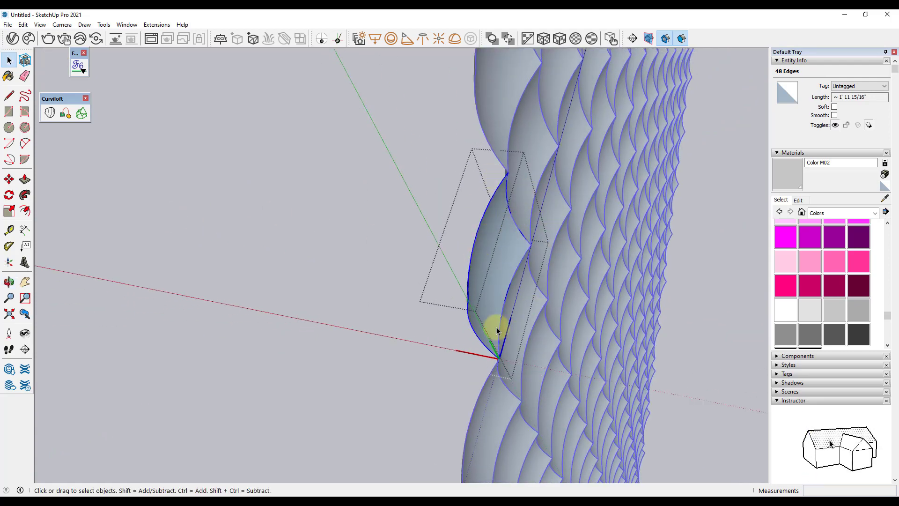
pyautogui.click(457, 290)
pyautogui.moveTo(458, 291); pyautogui.dragTo(753, 281, button='middle')
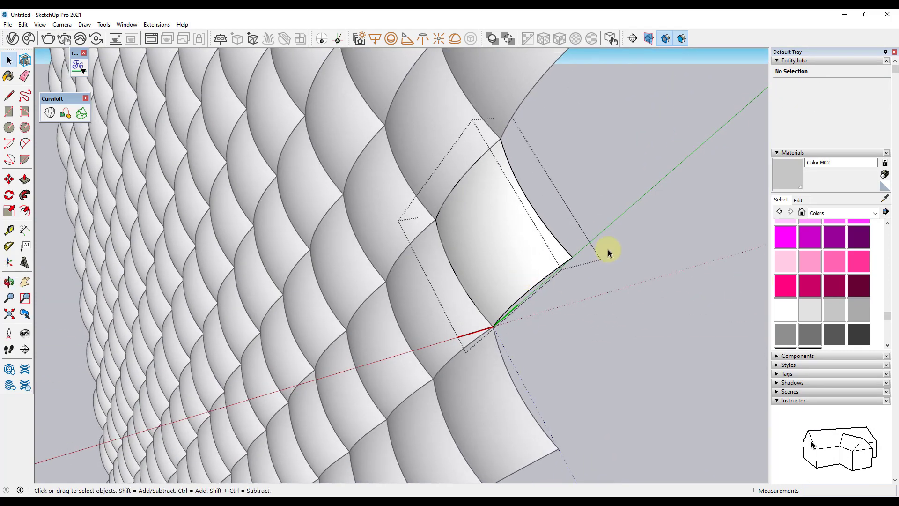
pyautogui.moveTo(602, 247)
pyautogui.mouseDown(button='middle')
pyautogui.moveTo(523, 252)
pyautogui.moveTo(558, 241)
pyautogui.mouseUp(button='middle')
pyautogui.scroll(-2, 522, 252)
pyautogui.scroll(5, 418, 196)
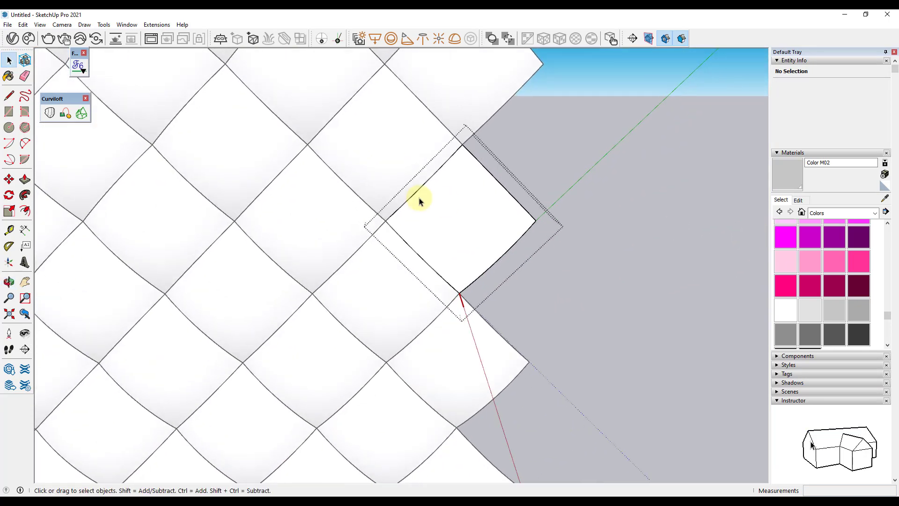
pyautogui.moveTo(418, 196)
pyautogui.mouseDown(button='middle')
pyautogui.moveTo(492, 210)
pyautogui.moveTo(321, 240)
pyautogui.moveTo(446, 238)
pyautogui.mouseUp(button='middle')
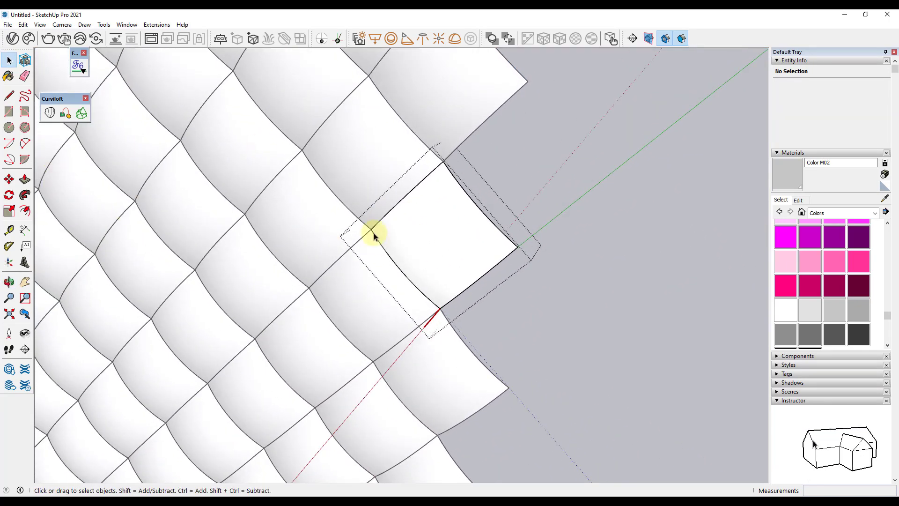
pyautogui.scroll(2, 373, 236)
pyautogui.scroll(3, 367, 227)
pyautogui.scroll(-3, 391, 231)
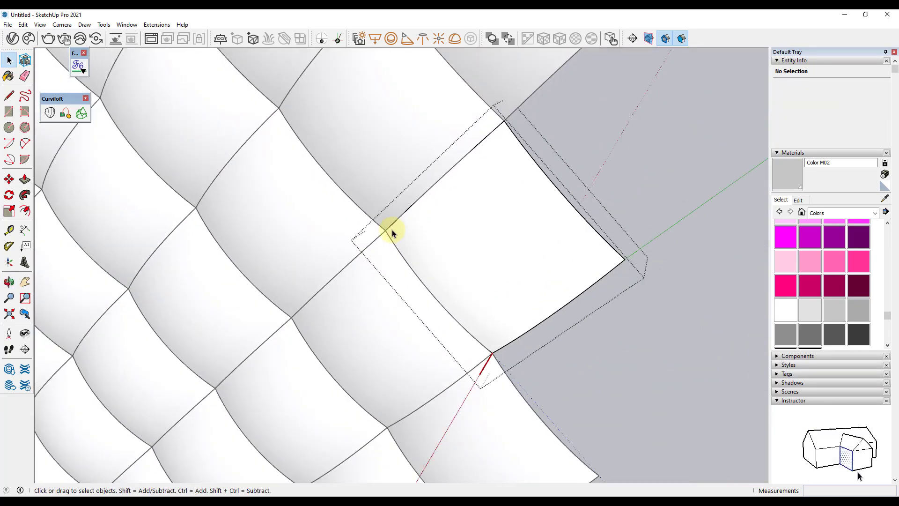
pyautogui.moveTo(602, 231); pyautogui.dragTo(498, 211, button='middle')
pyautogui.scroll(3, 405, 349)
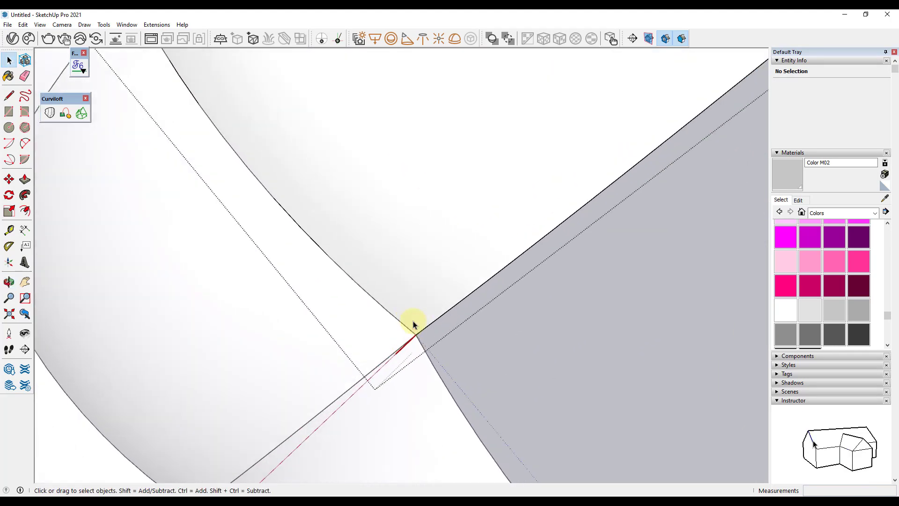
pyautogui.scroll(2, 411, 342)
pyautogui.scroll(2, 415, 341)
pyautogui.moveTo(417, 340); pyautogui.dragTo(415, 201, button='middle')
pyautogui.scroll(-2, 415, 201)
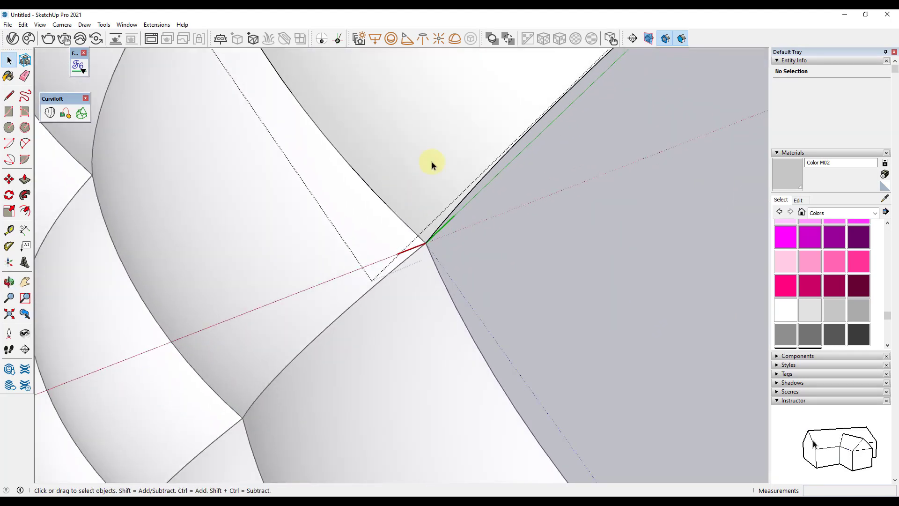
pyautogui.moveTo(427, 160); pyautogui.dragTo(396, 217, button='middle')
pyautogui.scroll(-3, 395, 217)
pyautogui.scroll(3, 358, 140)
pyautogui.moveTo(357, 140)
pyautogui.mouseDown(button='middle')
pyautogui.moveTo(469, 190)
pyautogui.moveTo(363, 241)
pyautogui.mouseUp(button='middle')
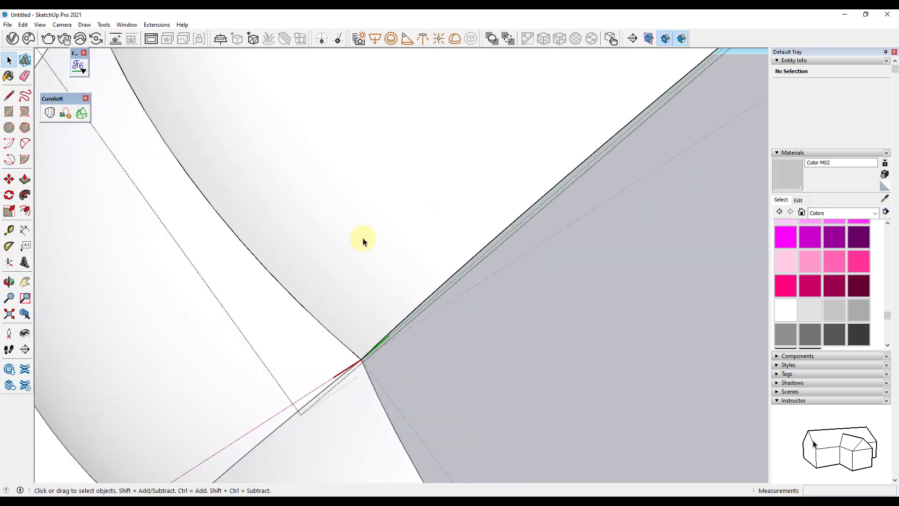
# Draw a circle centred on the cushion corner vertex to form a half-round face.
pyautogui.press('c')
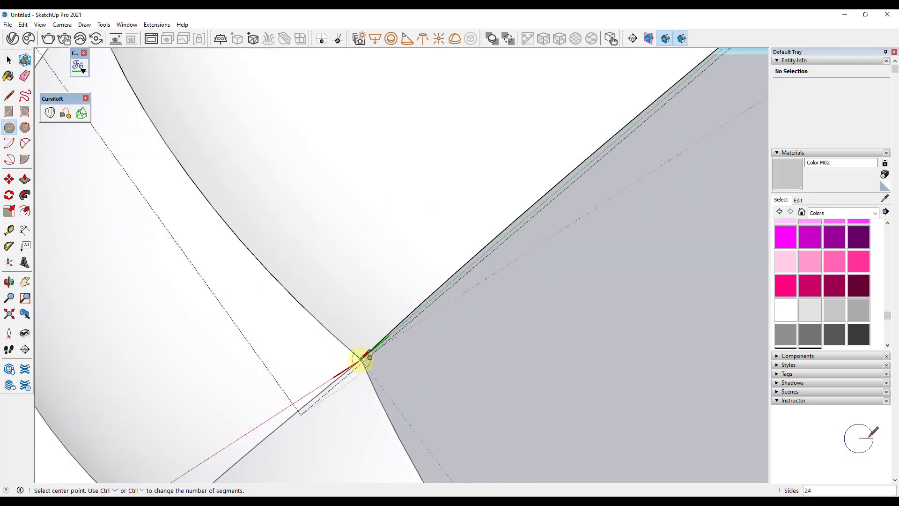
pyautogui.click(361, 360)
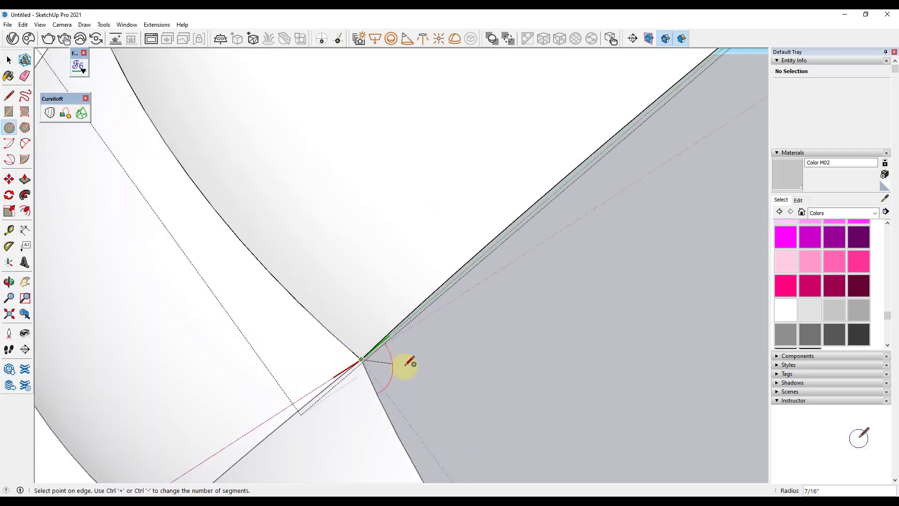
pyautogui.scroll(-3, 398, 338)
pyautogui.scroll(-3, 398, 332)
pyautogui.moveTo(398, 333)
pyautogui.mouseDown(button='middle')
pyautogui.moveTo(529, 197)
pyautogui.moveTo(466, 269)
pyautogui.mouseUp(button='middle')
pyautogui.scroll(3, 472, 281)
pyautogui.scroll(3, 483, 275)
# Scale the half-round face narrower into a flattened dome profile.
pyautogui.press('space')
pyautogui.click(483, 276)
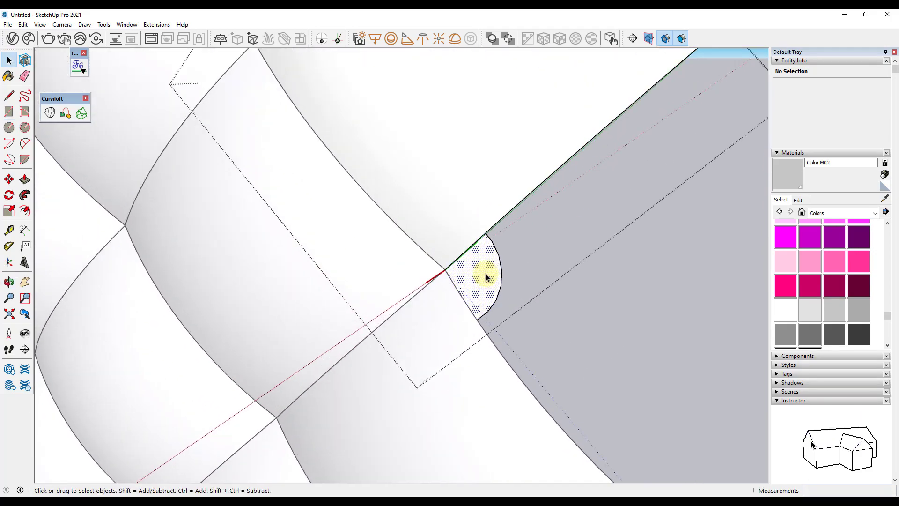
pyautogui.scroll(2, 485, 277)
pyautogui.scroll(2, 487, 273)
pyautogui.scroll(1, 488, 267)
pyautogui.press('s')
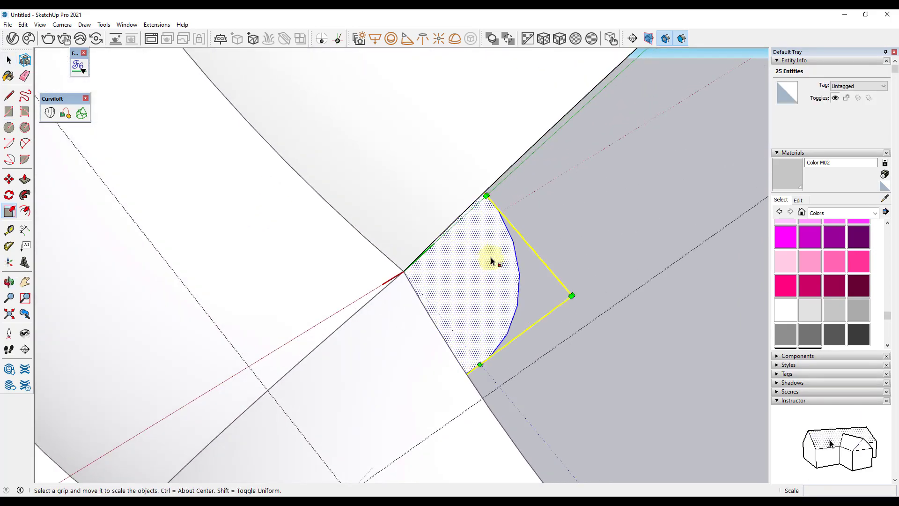
pyautogui.moveTo(572, 295); pyautogui.dragTo(501, 287)
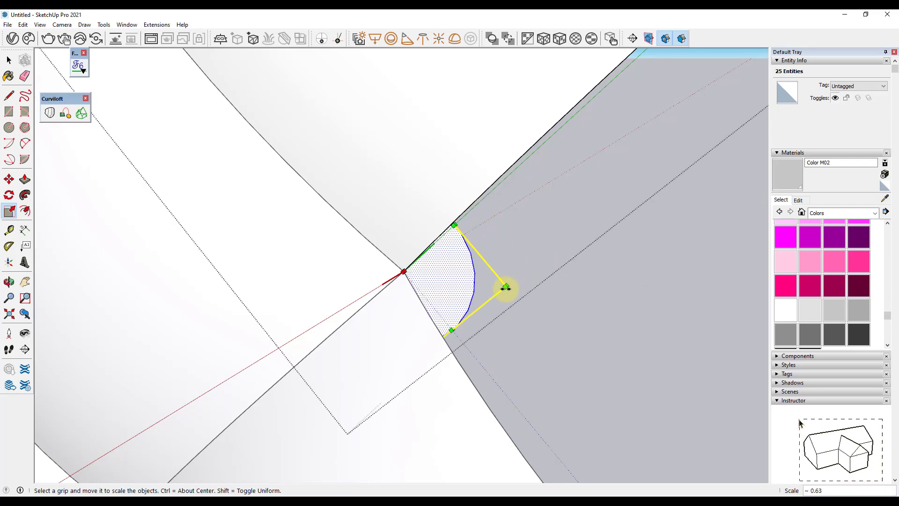
pyautogui.moveTo(501, 287)
pyautogui.mouseDown(button='middle')
pyautogui.moveTo(400, 282)
pyautogui.moveTo(467, 275)
pyautogui.mouseUp(button='middle')
# Rescale the half-round profile to about 0.93, then orbit to check its shape.
pyautogui.scroll(-3, 468, 267)
pyautogui.scroll(1, 469, 265)
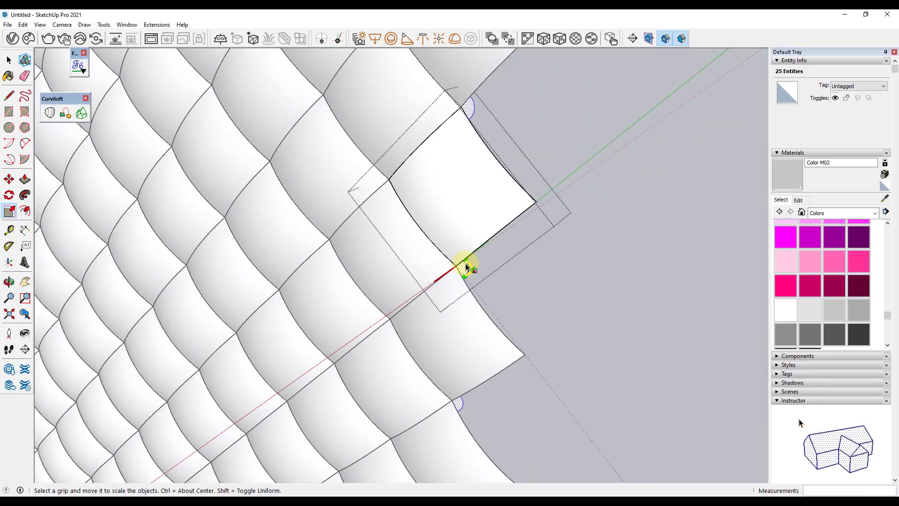
pyautogui.scroll(2, 465, 263)
pyautogui.scroll(2, 465, 263)
pyautogui.moveTo(510, 287)
pyautogui.mouseDown()
pyautogui.moveTo(487, 283)
pyautogui.moveTo(536, 295)
pyautogui.moveTo(527, 295)
pyautogui.mouseUp()
pyautogui.scroll(1, 486, 282)
pyautogui.scroll(1, 476, 281)
pyautogui.scroll(2, 458, 281)
pyautogui.scroll(-2, 403, 253)
pyautogui.moveTo(395, 258)
pyautogui.mouseDown(button='middle')
pyautogui.moveTo(373, 269)
pyautogui.moveTo(394, 280)
pyautogui.mouseUp(button='middle')
pyautogui.press('c')
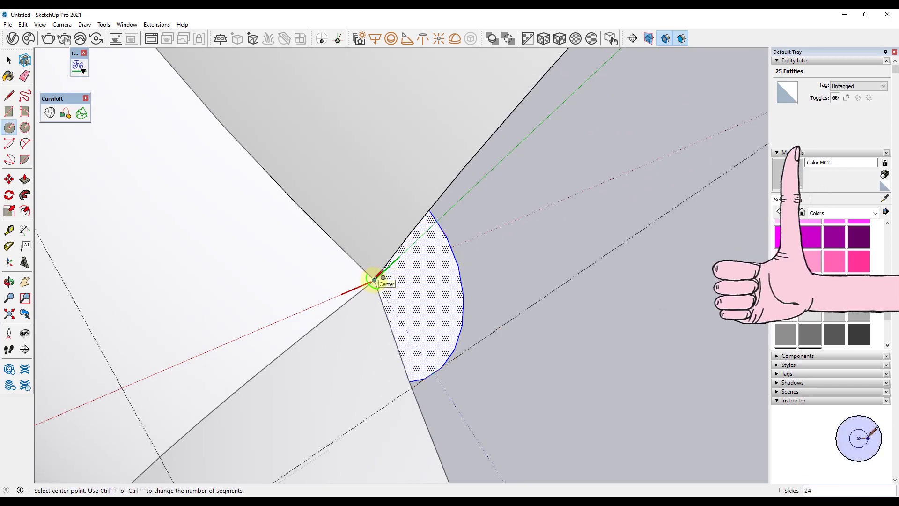
# Draw a 3/16" circle centred on the corner vertex and select it.
pyautogui.click(374, 279)
pyautogui.click(394, 316)
pyautogui.press('space')
pyautogui.click(393, 318)
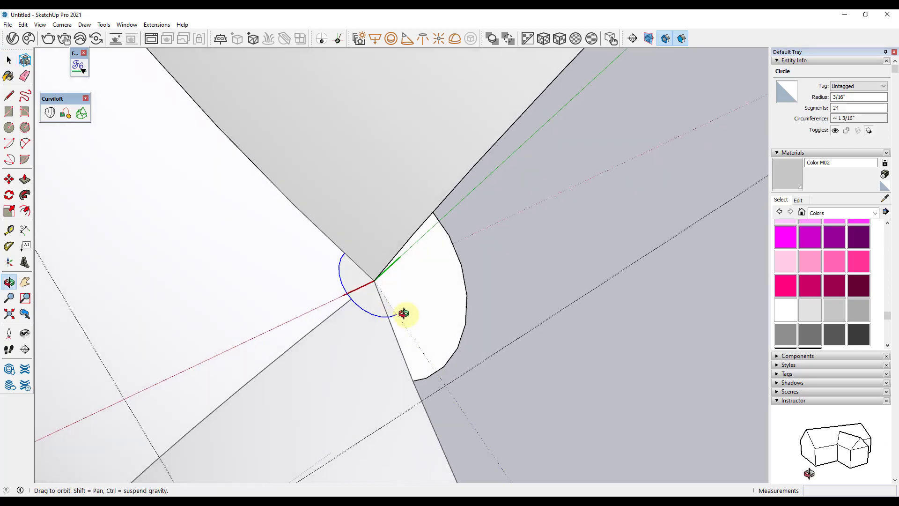
pyautogui.moveTo(393, 318); pyautogui.dragTo(408, 316, button='middle')
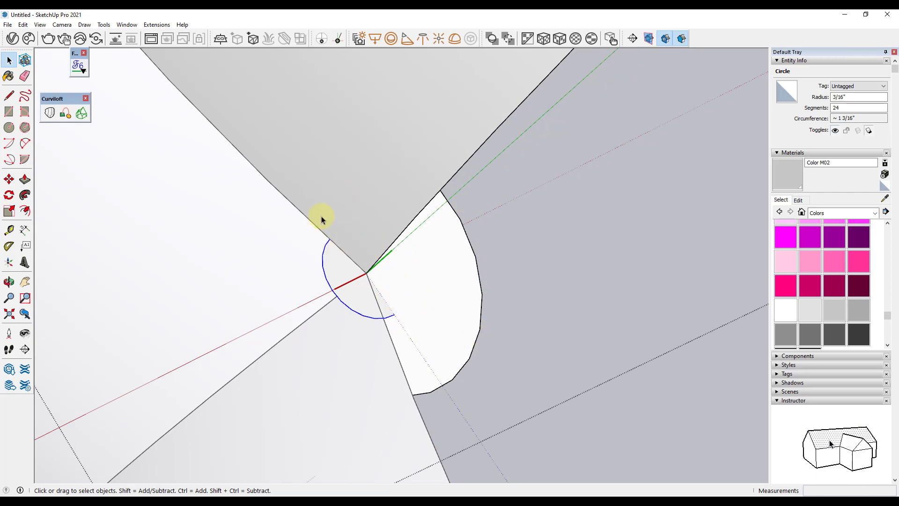
# Set both the small circle and the half-round profile arc to 14 segments in Entity Info.
pyautogui.click(133, 26)
pyautogui.moveTo(144, 35)
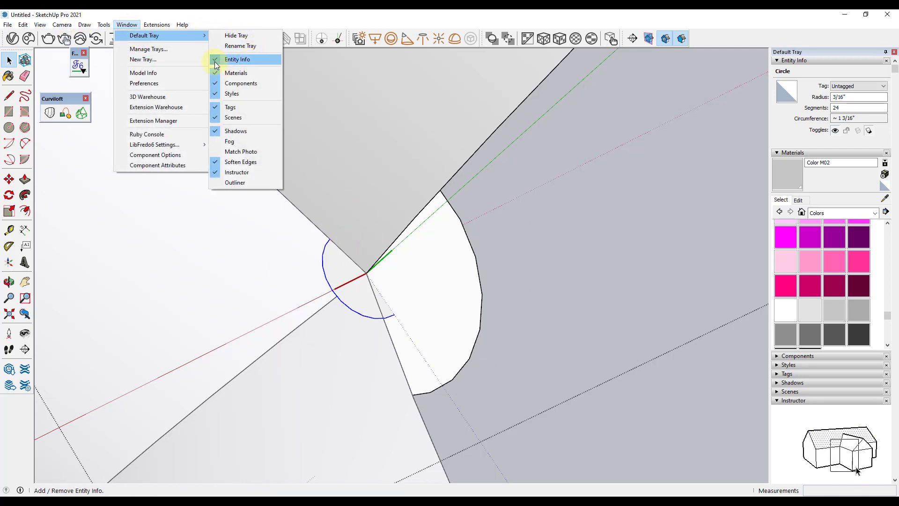
pyautogui.click(291, 10)
pyautogui.moveTo(548, 301)
pyautogui.mouseDown(button='middle')
pyautogui.moveTo(375, 321)
pyautogui.moveTo(394, 283)
pyautogui.moveTo(415, 298)
pyautogui.mouseUp(button='middle')
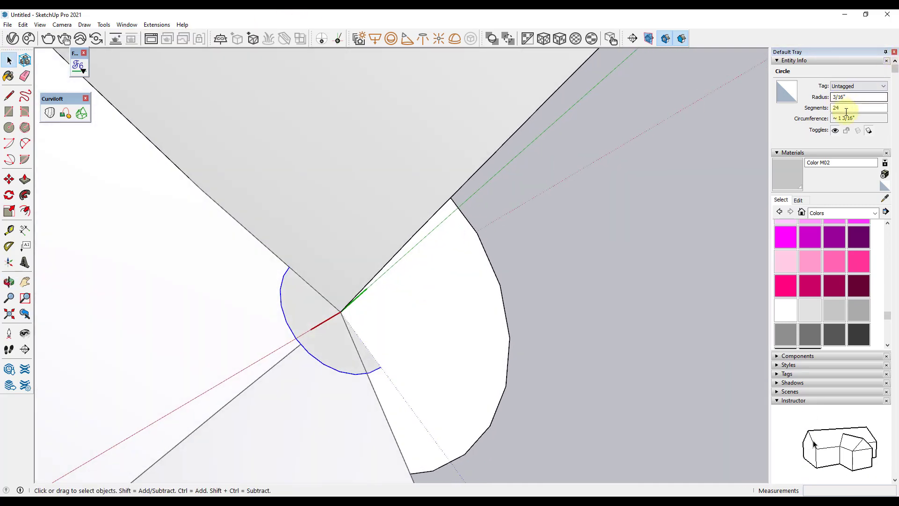
pyautogui.moveTo(847, 108); pyautogui.dragTo(832, 108)
pyautogui.write('14')
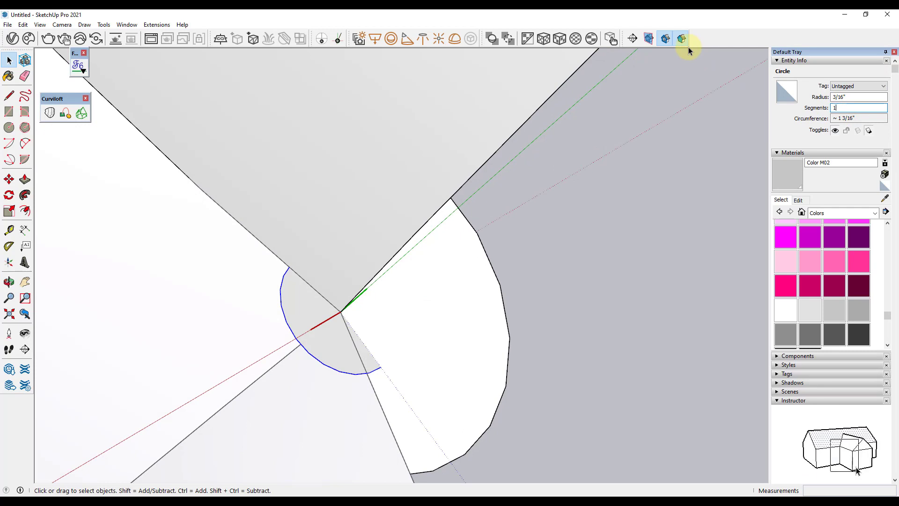
pyautogui.click(497, 277)
pyautogui.moveTo(848, 108); pyautogui.dragTo(827, 105)
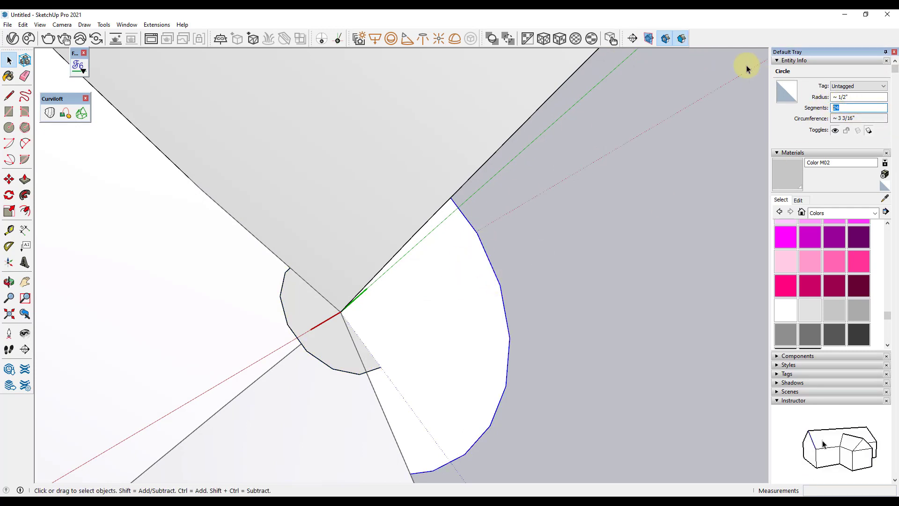
pyautogui.press('Return')
pyautogui.moveTo(470, 204)
pyautogui.mouseDown(button='middle')
pyautogui.moveTo(437, 277)
pyautogui.moveTo(415, 177)
pyautogui.mouseUp(button='middle')
pyautogui.moveTo(459, 284)
pyautogui.mouseDown(button='middle')
pyautogui.moveTo(401, 211)
pyautogui.moveTo(328, 267)
pyautogui.mouseUp(button='middle')
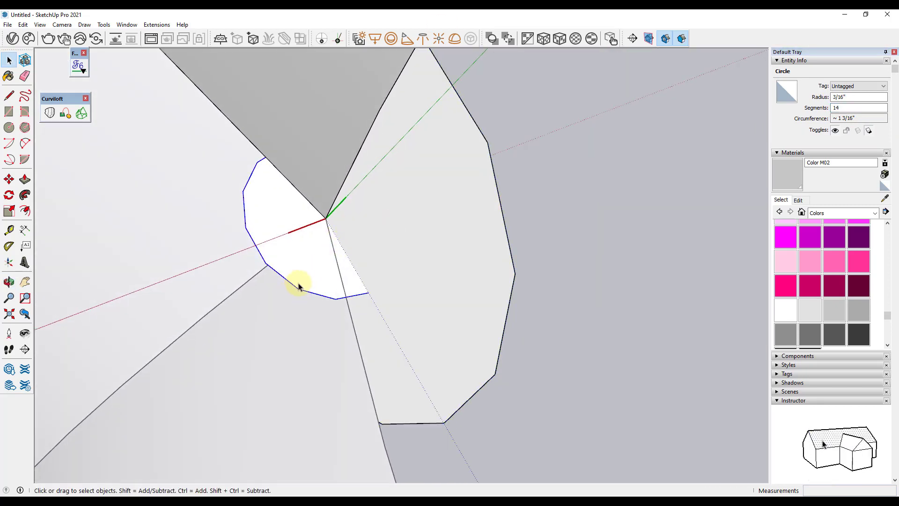
# Sweep the profile around the circle with Follow Me into a button sphere and reverse its faces.
pyautogui.click(25, 194)
pyautogui.click(470, 224)
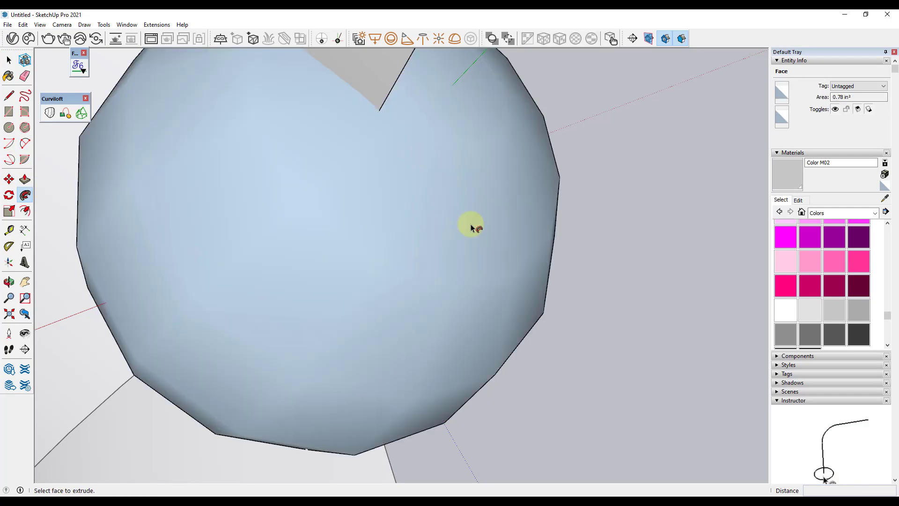
pyautogui.press('space')
pyautogui.rightClick(444, 216)
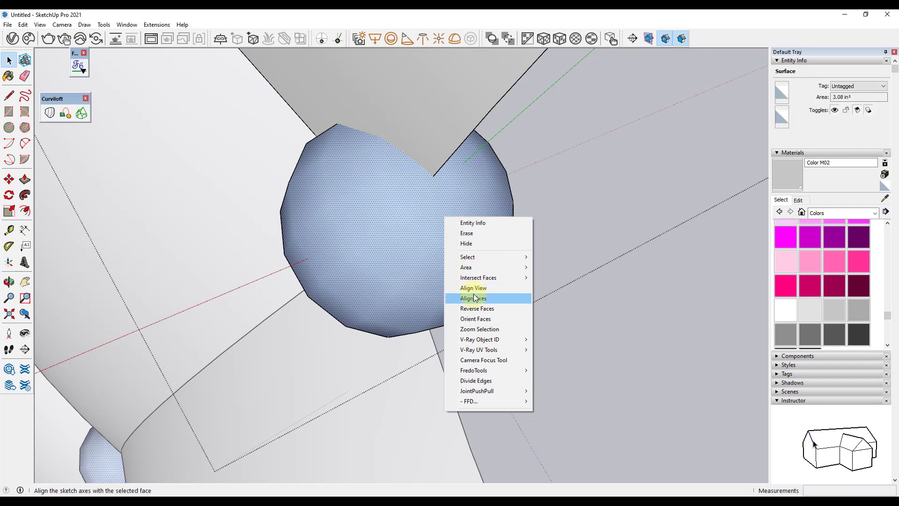
pyautogui.click(475, 309)
pyautogui.scroll(3, 372, 217)
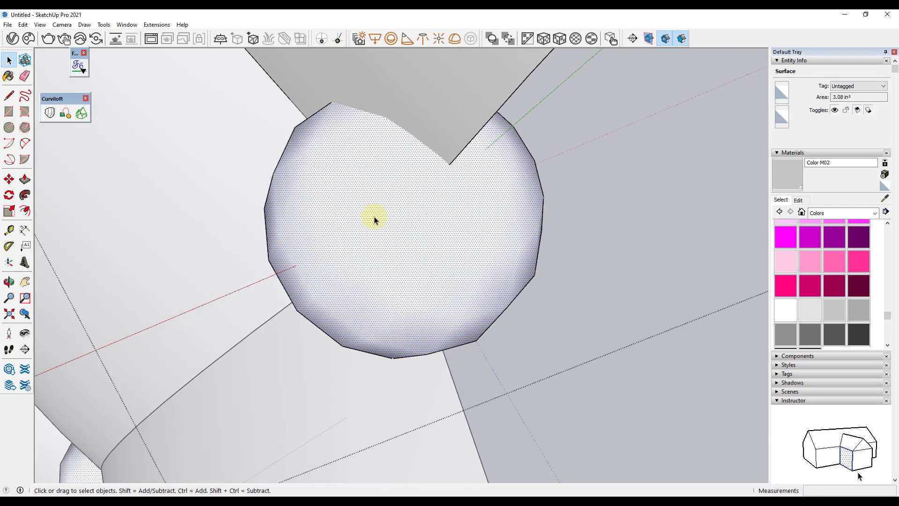
pyautogui.scroll(1, 383, 187)
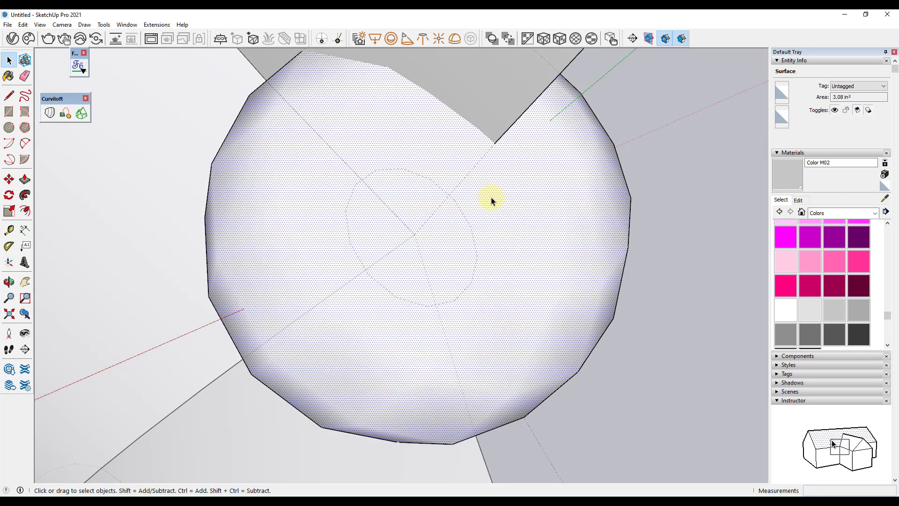
pyautogui.moveTo(491, 200)
pyautogui.mouseDown(button='middle')
pyautogui.moveTo(418, 215)
pyautogui.moveTo(416, 189)
pyautogui.mouseUp(button='middle')
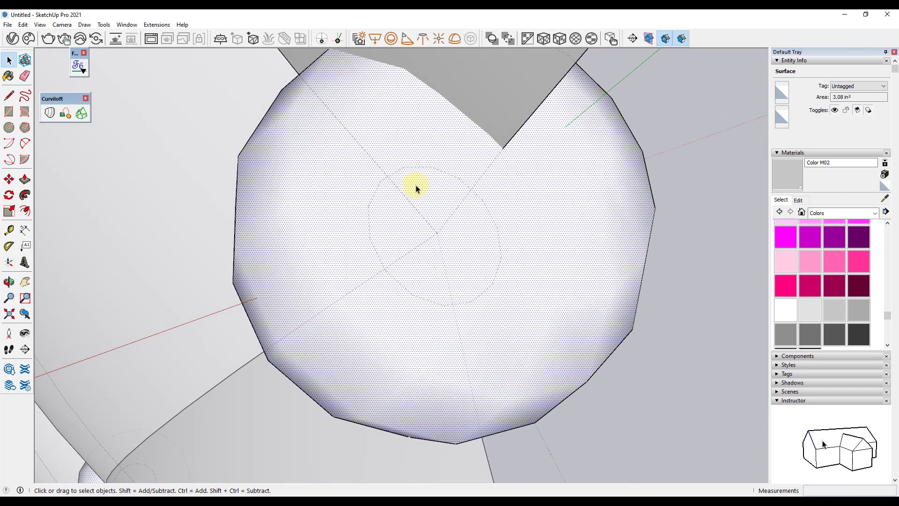
# Clear stray edges and the selection, then orbit around the finished button sphere.
pyautogui.press('e')
pyautogui.press('Escape')
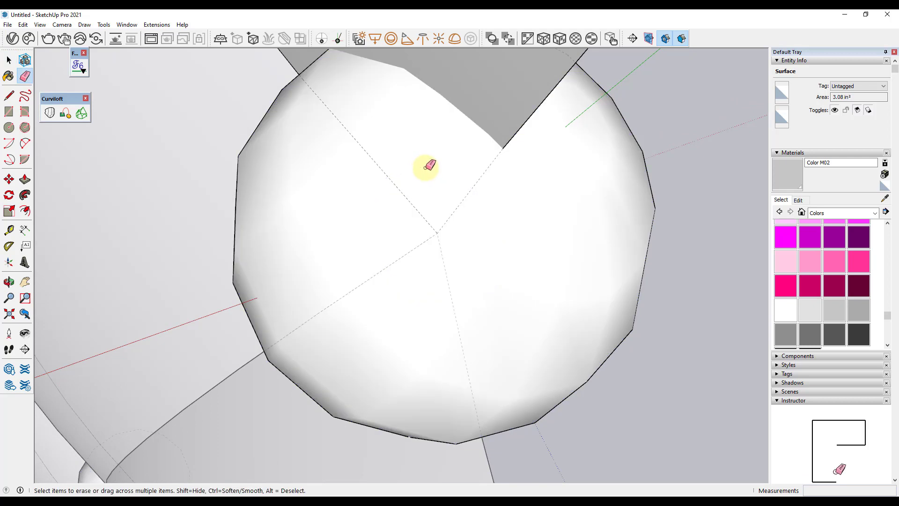
pyautogui.moveTo(425, 161)
pyautogui.mouseDown(button='middle')
pyautogui.moveTo(425, 173)
pyautogui.moveTo(434, 171)
pyautogui.moveTo(391, 226)
pyautogui.moveTo(452, 205)
pyautogui.mouseUp(button='middle')
# Open a button sphere and check its current material name in the material field.
pyautogui.scroll(-5, 448, 211)
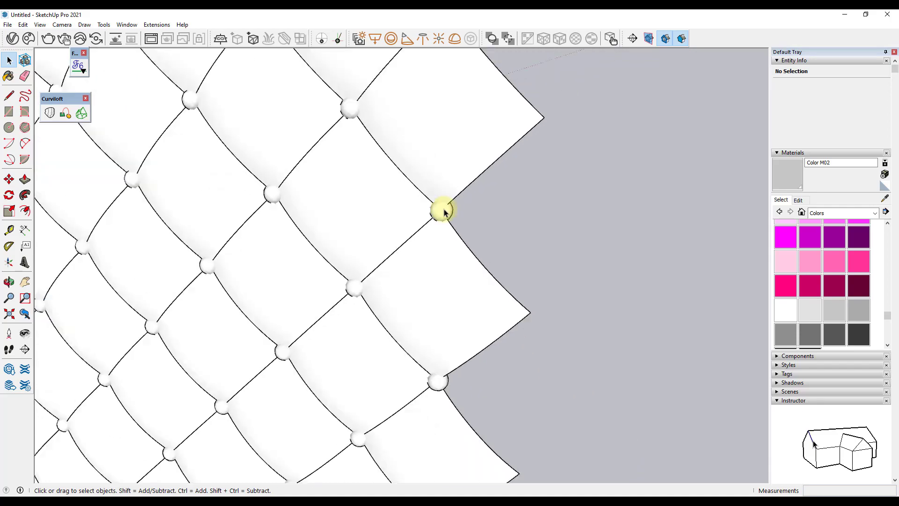
pyautogui.scroll(-3, 441, 208)
pyautogui.moveTo(425, 215)
pyautogui.mouseDown(button='middle')
pyautogui.moveTo(569, 241)
pyautogui.moveTo(523, 237)
pyautogui.moveTo(491, 251)
pyautogui.mouseUp(button='middle')
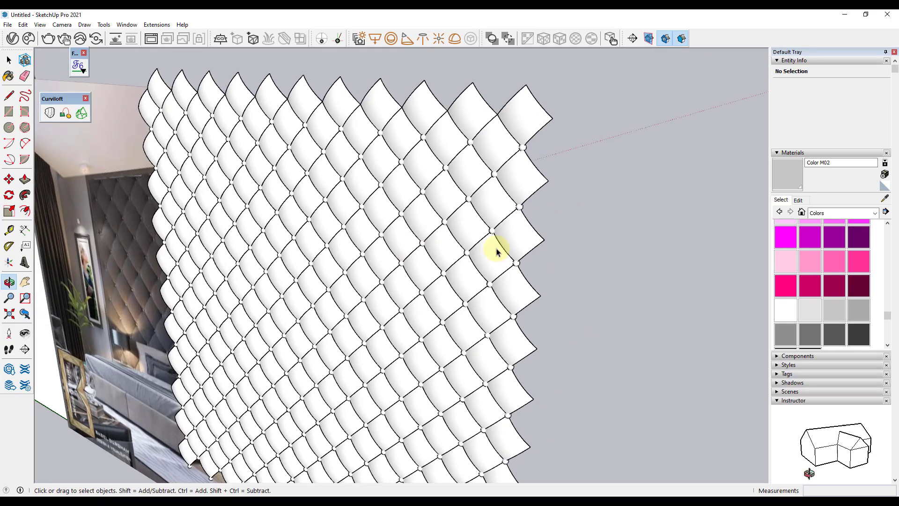
pyautogui.scroll(4, 538, 283)
pyautogui.scroll(2, 468, 217)
pyautogui.doubleClick(484, 226)
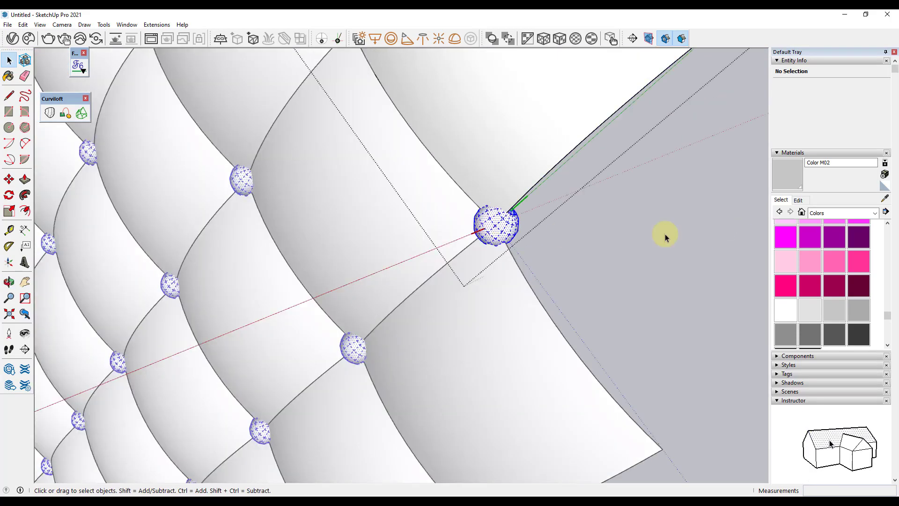
pyautogui.click(835, 164)
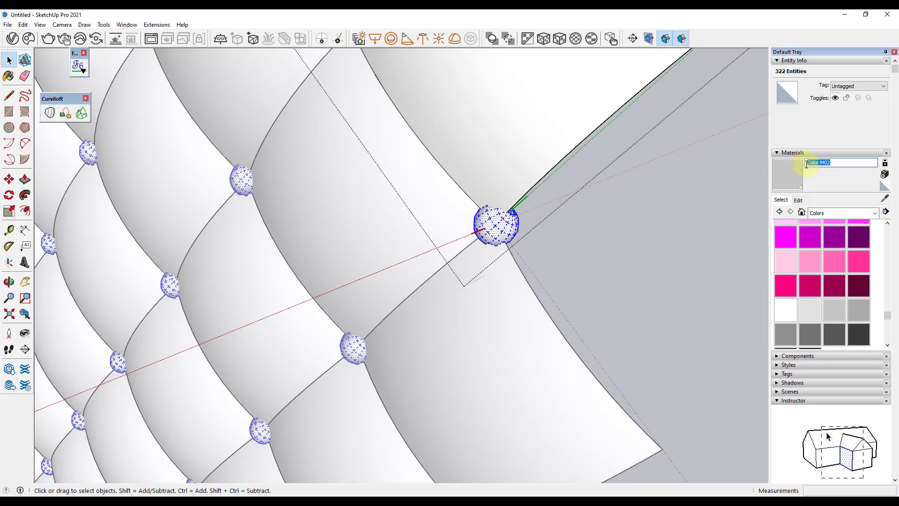
pyautogui.press('b')
pyautogui.scroll(-2, 538, 203)
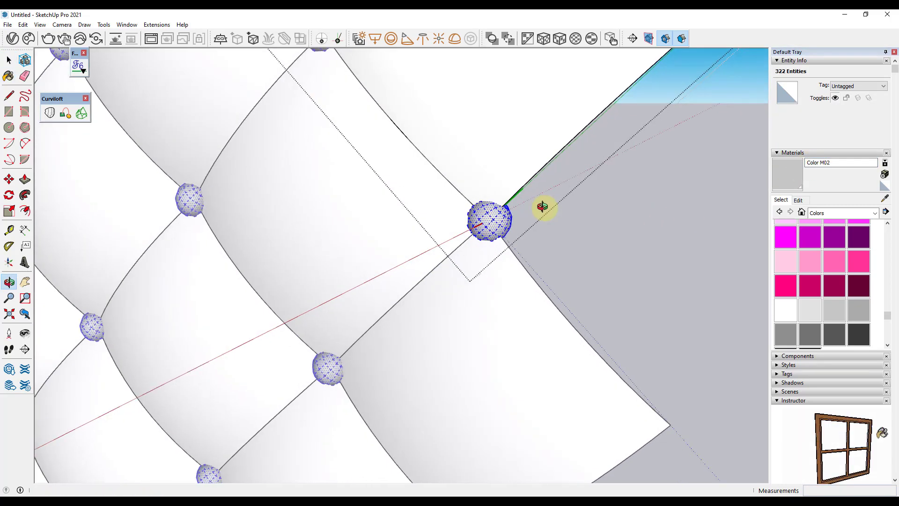
pyautogui.press('space')
# Open the cushion panel group and select its whole quilted surface.
pyautogui.click(478, 310)
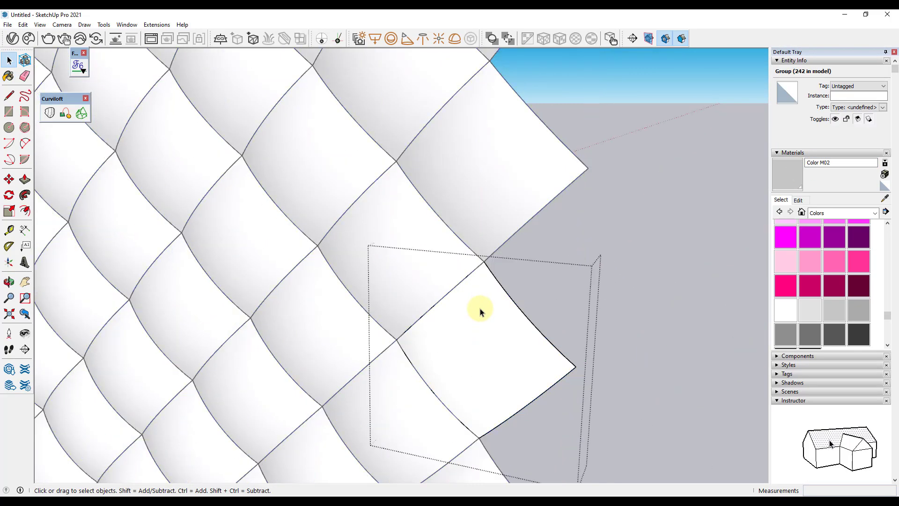
pyautogui.doubleClick(488, 315)
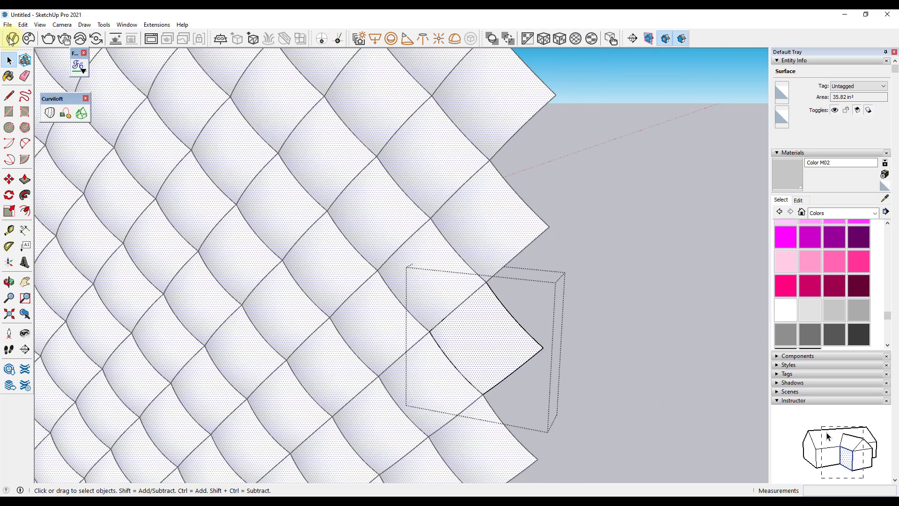
pyautogui.click(12, 38)
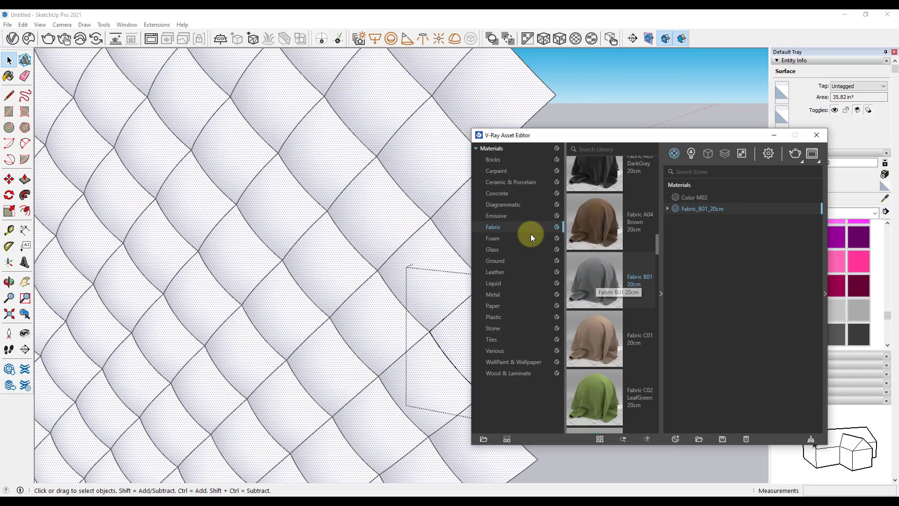
# Apply Fabric_B01_20cm from the V-Ray Asset Editor to the selected diamond face.
pyautogui.moveTo(621, 136); pyautogui.dragTo(496, 123)
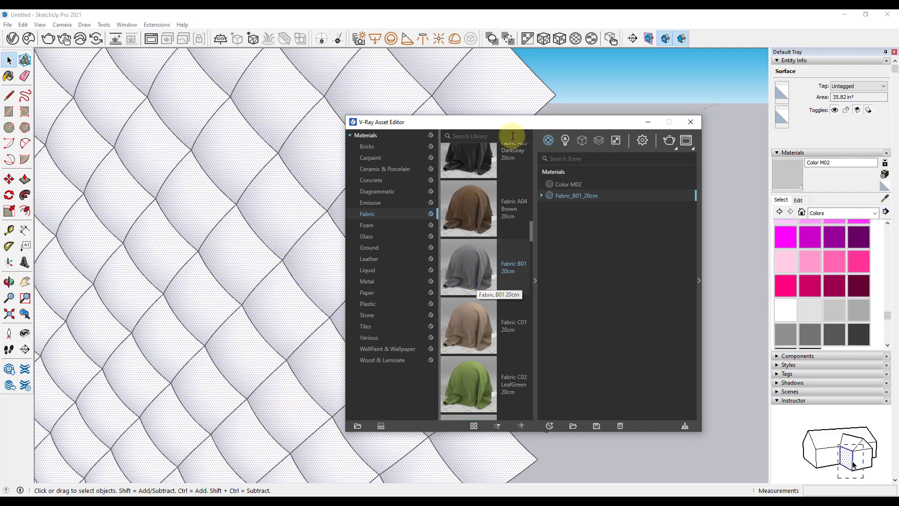
pyautogui.moveTo(530, 128)
pyautogui.mouseDown()
pyautogui.moveTo(270, 136)
pyautogui.moveTo(232, 130)
pyautogui.moveTo(248, 128)
pyautogui.mouseUp()
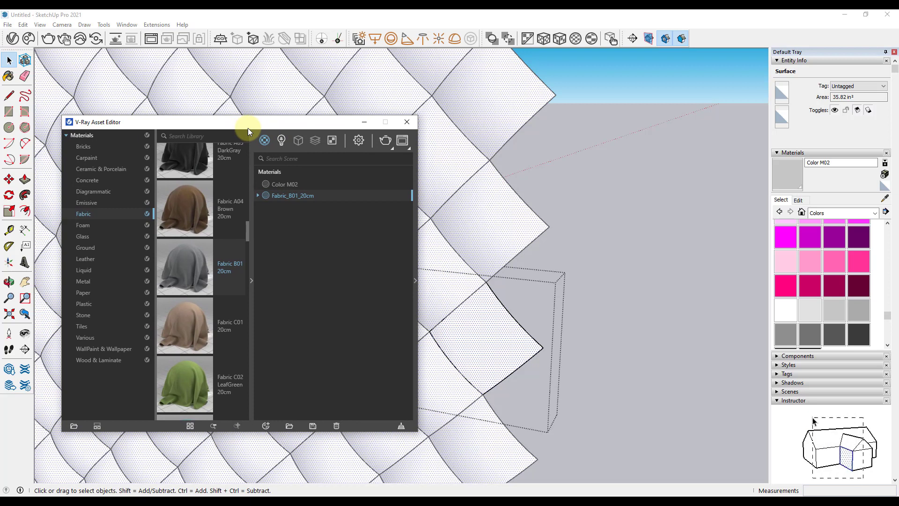
pyautogui.moveTo(248, 129); pyautogui.dragTo(248, 128)
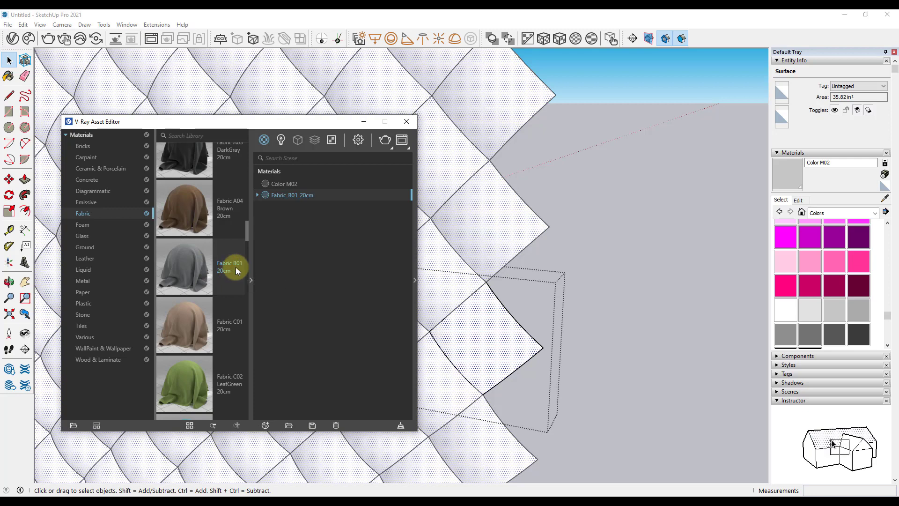
pyautogui.rightClick(206, 272)
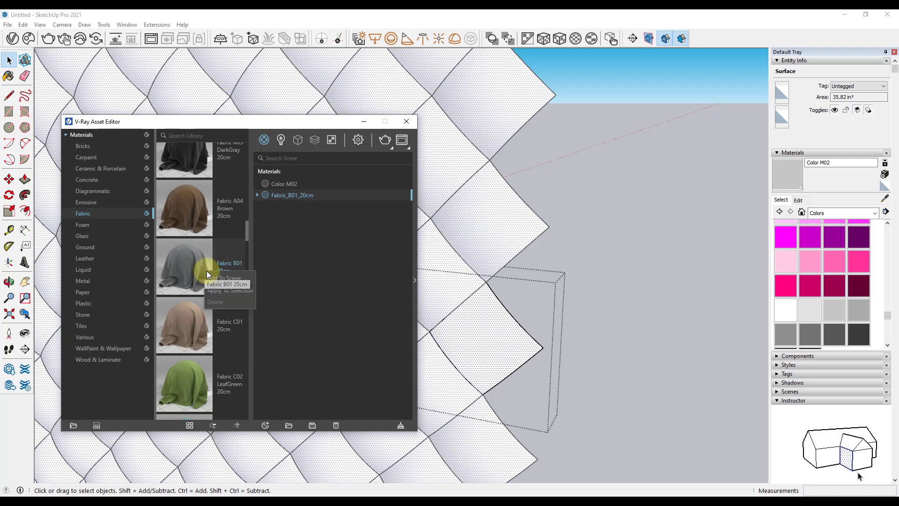
pyautogui.rightClick(302, 192)
pyautogui.click(315, 215)
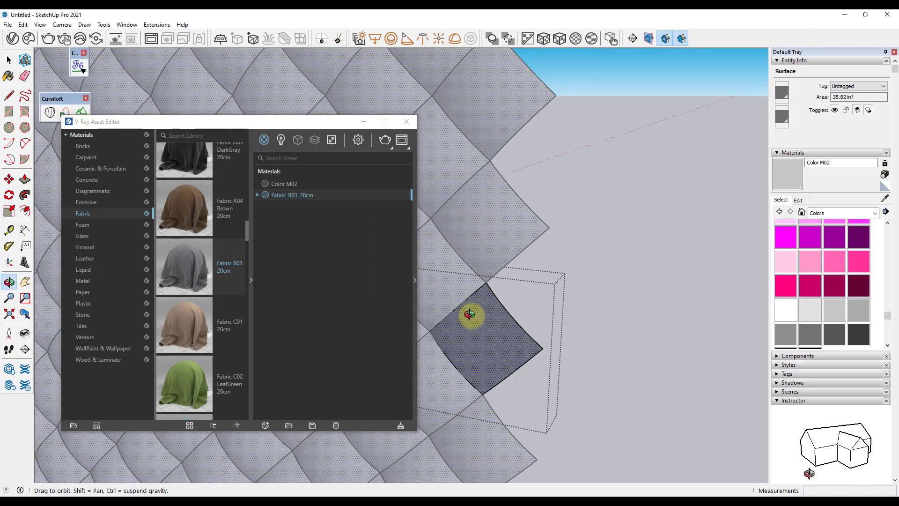
# Select the entire connected tufted mesh to check the fabric coverage.
pyautogui.scroll(3, 477, 343)
pyautogui.scroll(3, 491, 336)
pyautogui.moveTo(491, 337)
pyautogui.mouseDown(button='middle')
pyautogui.moveTo(582, 317)
pyautogui.moveTo(478, 386)
pyautogui.moveTo(516, 301)
pyautogui.moveTo(511, 255)
pyautogui.mouseUp(button='middle')
pyautogui.tripleClick(512, 254)
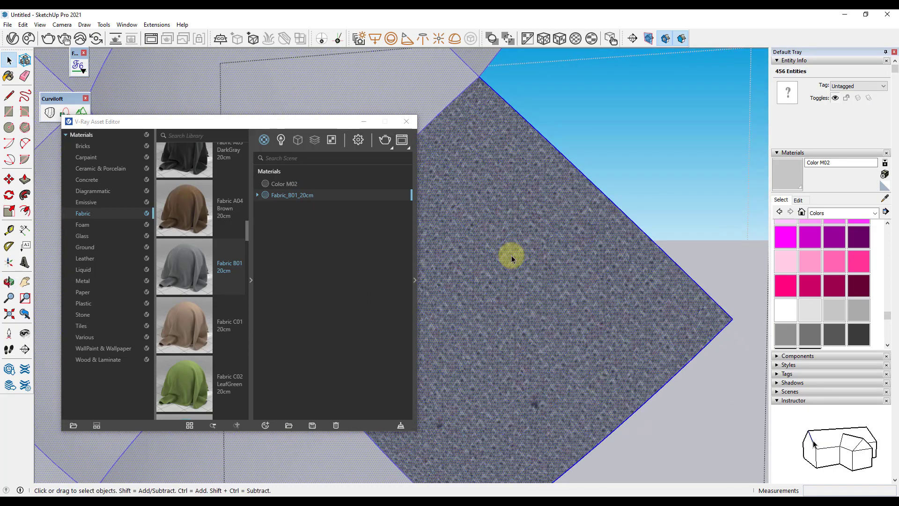
pyautogui.scroll(-3, 520, 342)
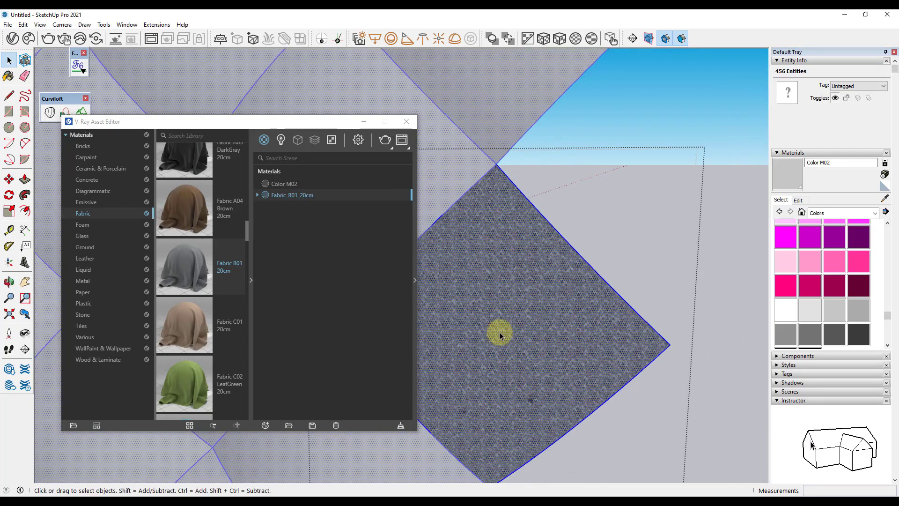
# Close the V-Ray material window and sample Fabric_B01_20cm with Fredo Tools ThruPaint.
pyautogui.click(410, 122)
pyautogui.keyDown('shift'); pyautogui.moveTo(476, 309); pyautogui.dragTo(493, 301, button='middle'); pyautogui.keyUp('shift')
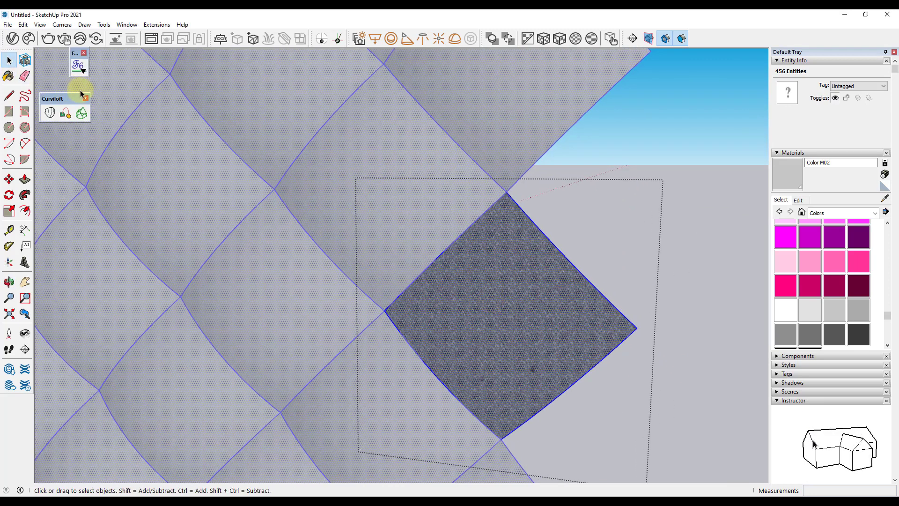
pyautogui.click(82, 72)
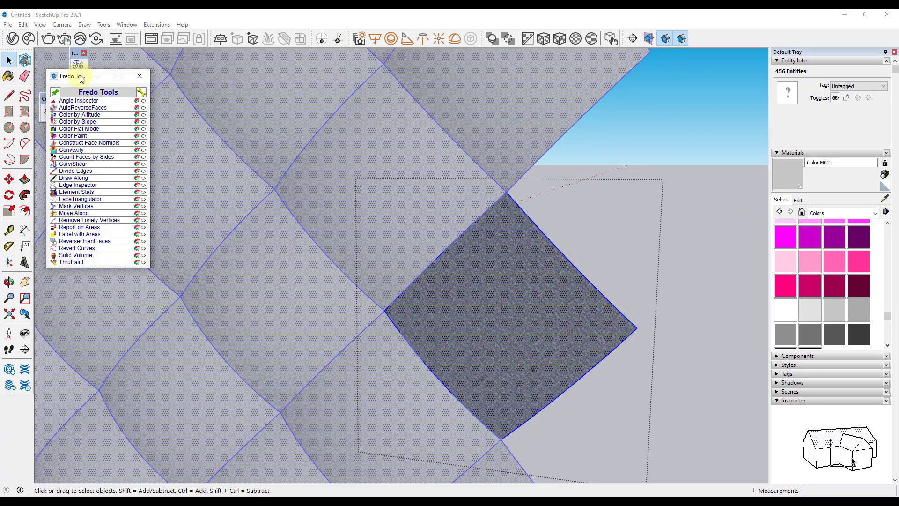
pyautogui.click(71, 262)
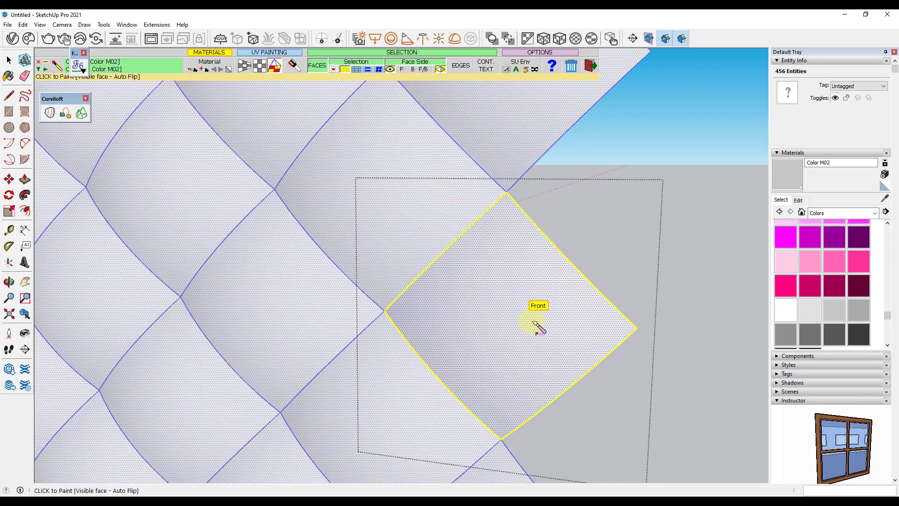
pyautogui.hotkey('ctrl', 'z')
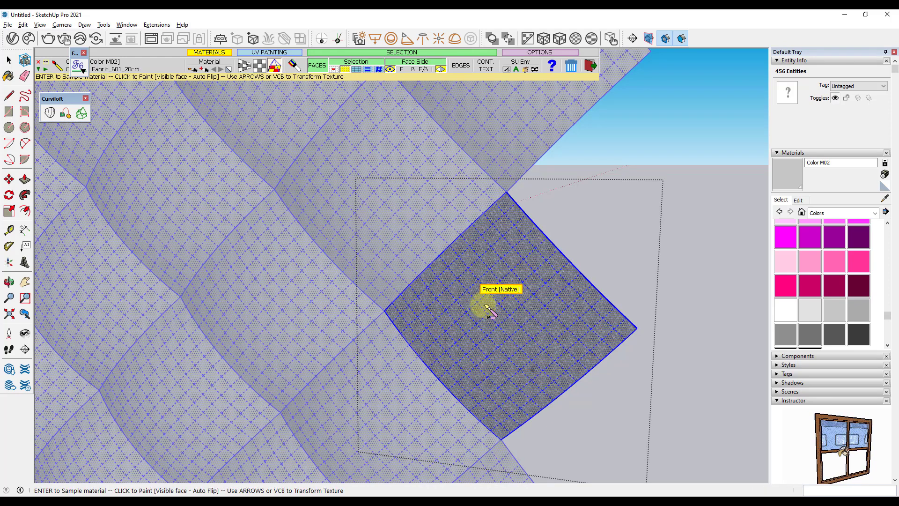
pyautogui.click(8, 76)
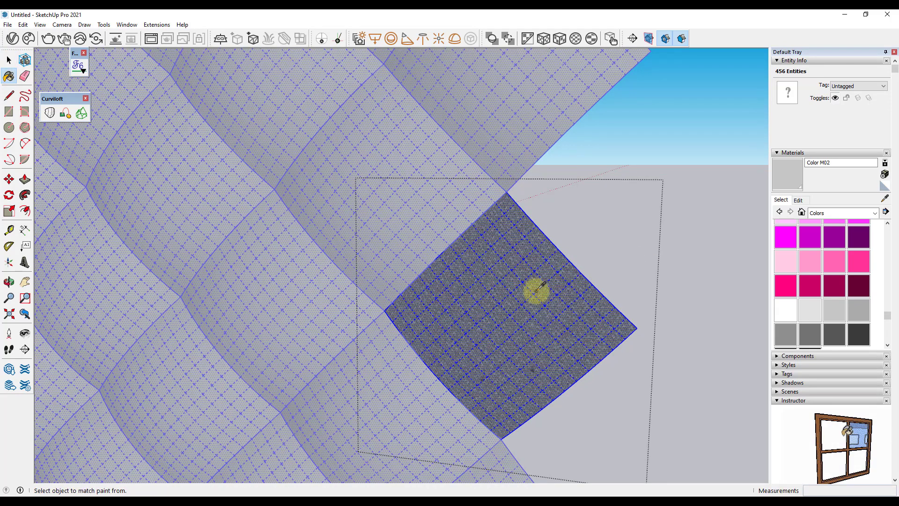
# Paint the diamond face with Fabric_B01_20cm using ThruPaint projected texture mapping.
pyautogui.moveTo(517, 271); pyautogui.dragTo(513, 268, button='middle')
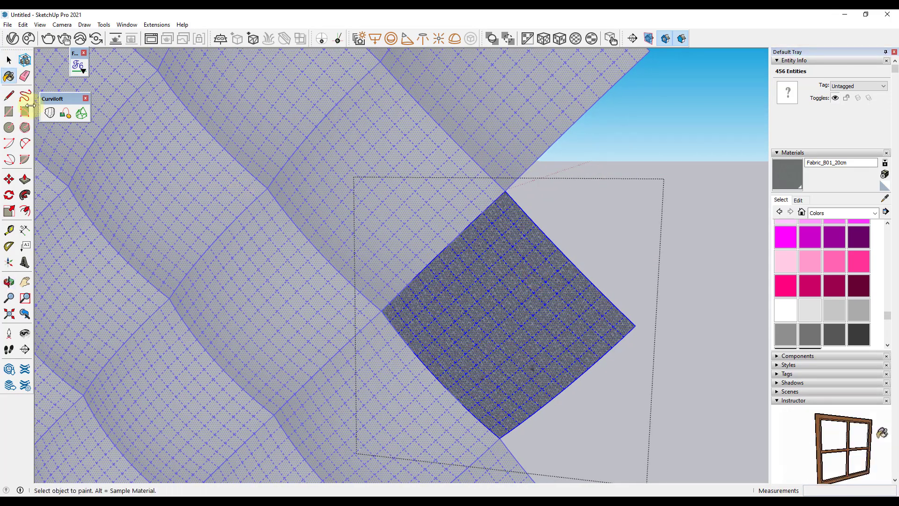
pyautogui.click(77, 74)
pyautogui.click(71, 264)
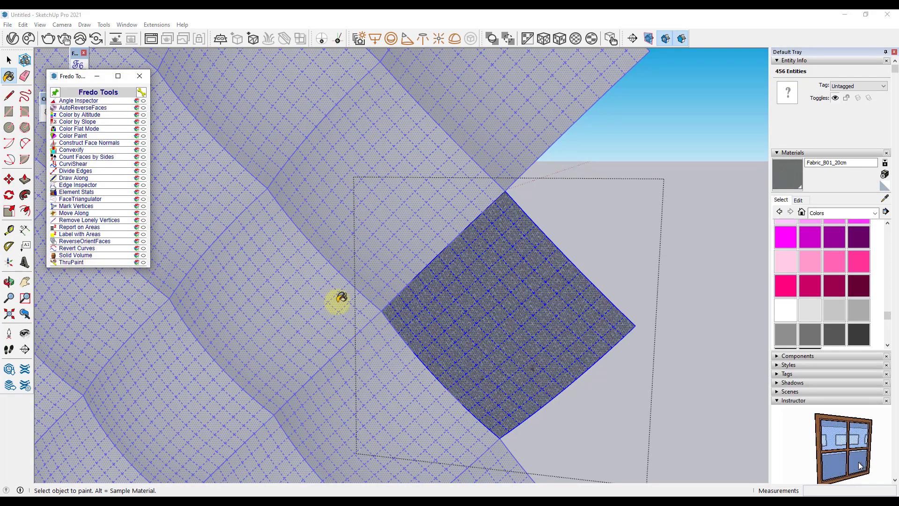
pyautogui.click(516, 331)
pyautogui.scroll(2, 529, 328)
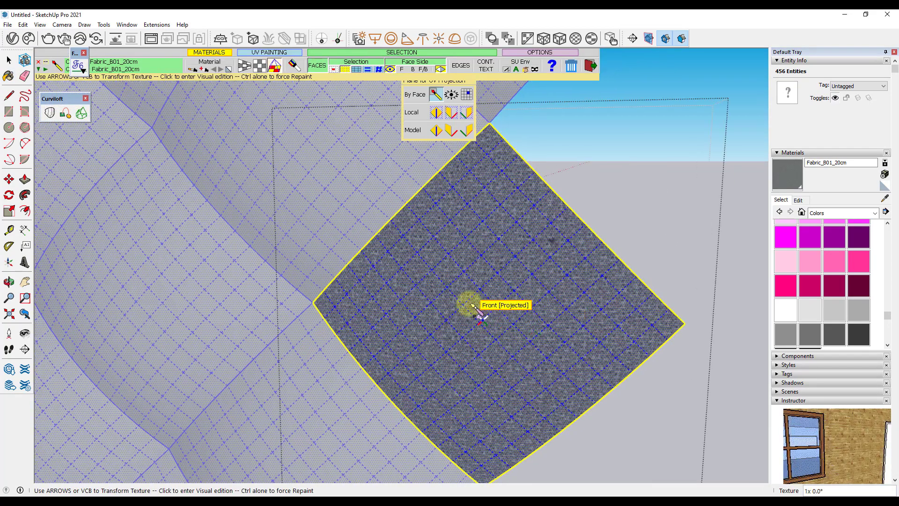
pyautogui.moveTo(514, 240); pyautogui.dragTo(571, 257, button='middle')
pyautogui.scroll(-2, 572, 245)
pyautogui.scroll(-2, 537, 254)
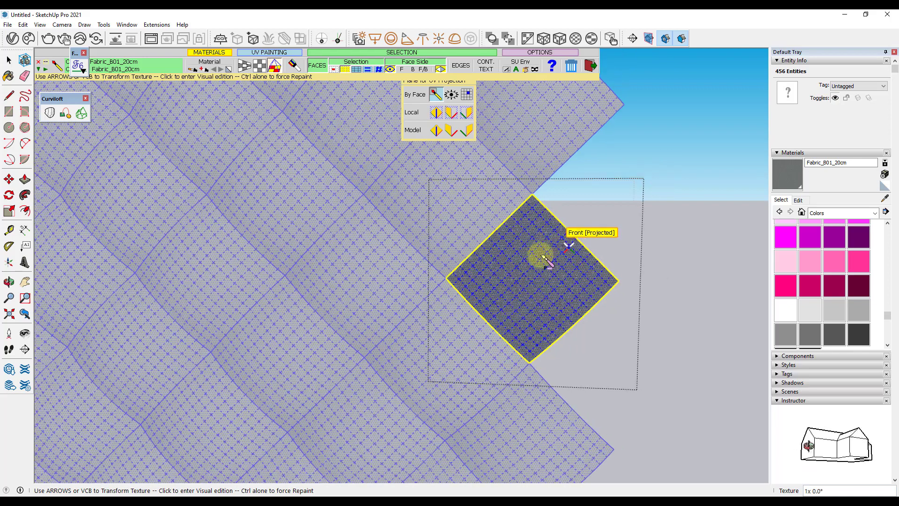
# Frame the whole diamond panel and window-select all 242 tile components.
pyautogui.press('space')
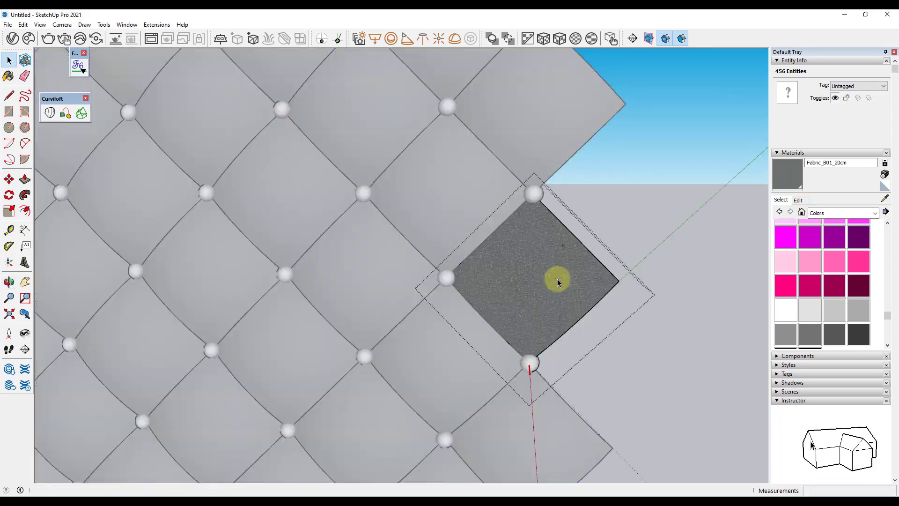
pyautogui.scroll(-3, 557, 279)
pyautogui.scroll(-3, 558, 278)
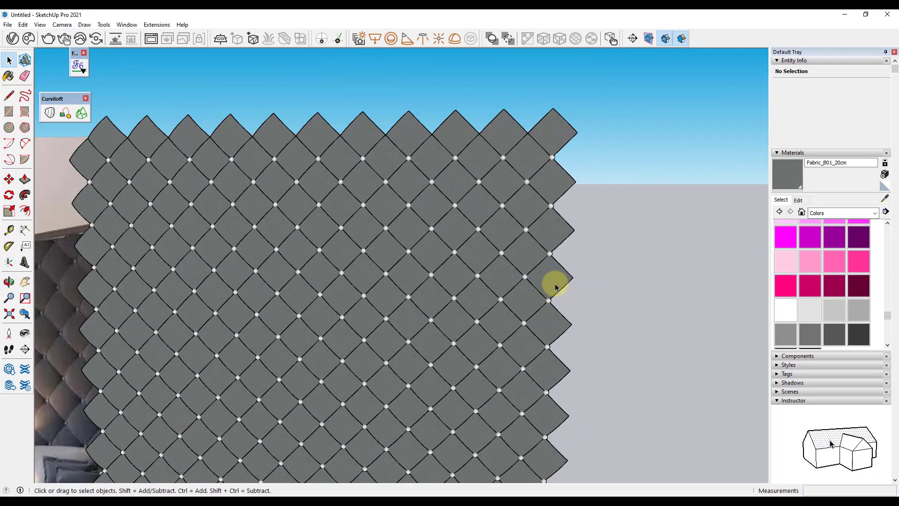
pyautogui.scroll(-3, 552, 284)
pyautogui.scroll(-2, 297, 283)
pyautogui.keyDown('shift'); pyautogui.moveTo(297, 282); pyautogui.dragTo(293, 307, button='middle'); pyautogui.keyUp('shift')
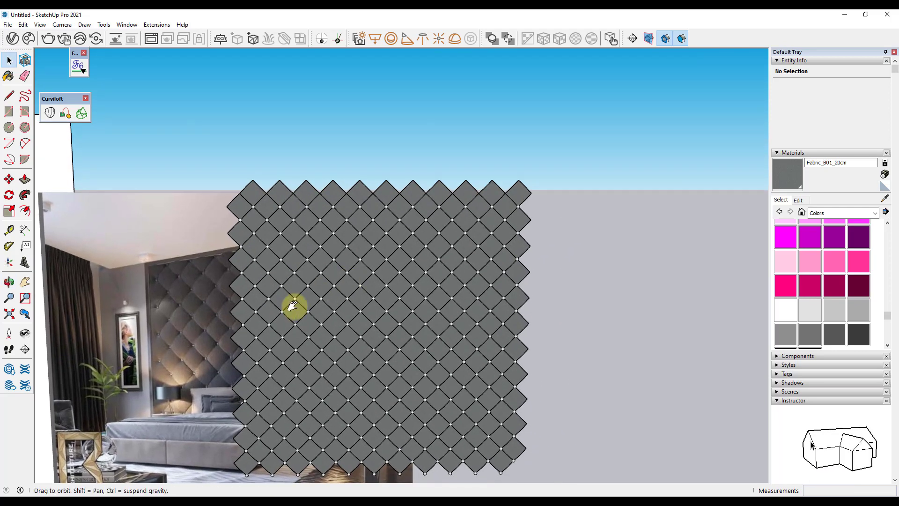
pyautogui.scroll(2, 290, 256)
pyautogui.scroll(3, 308, 257)
pyautogui.scroll(2, 299, 257)
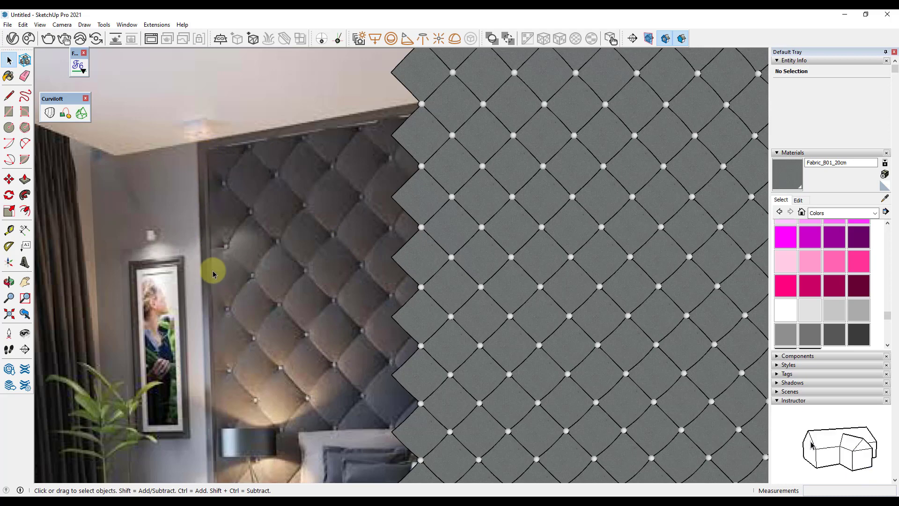
pyautogui.scroll(-3, 215, 398)
pyautogui.scroll(-3, 355, 216)
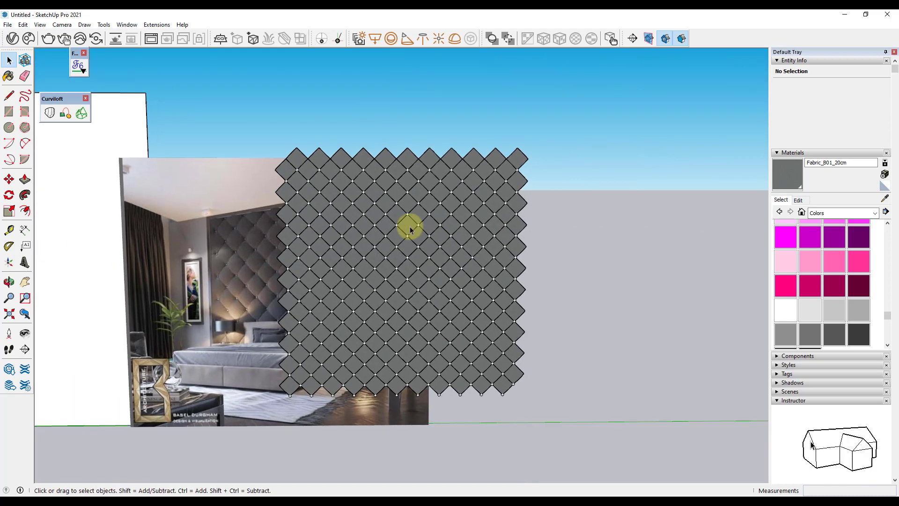
pyautogui.moveTo(252, 112); pyautogui.dragTo(639, 437)
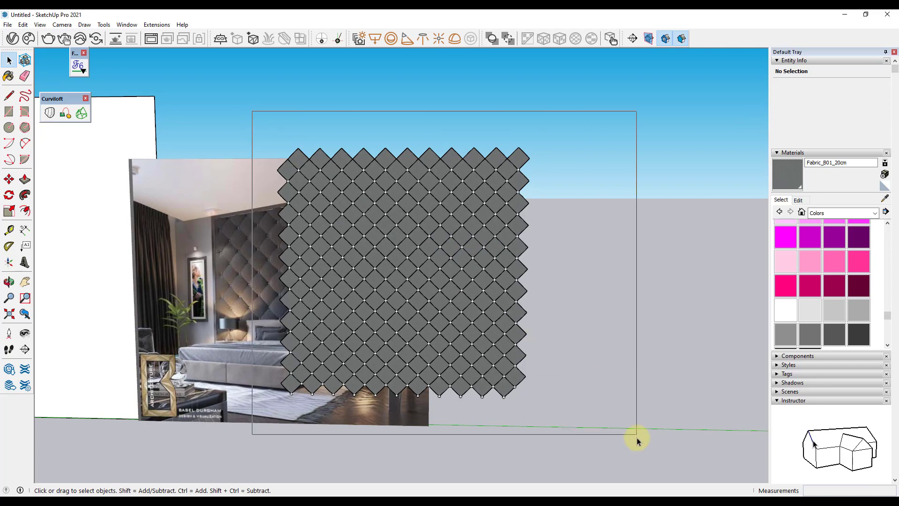
pyautogui.scroll(2, 489, 313)
pyautogui.scroll(-2, 455, 301)
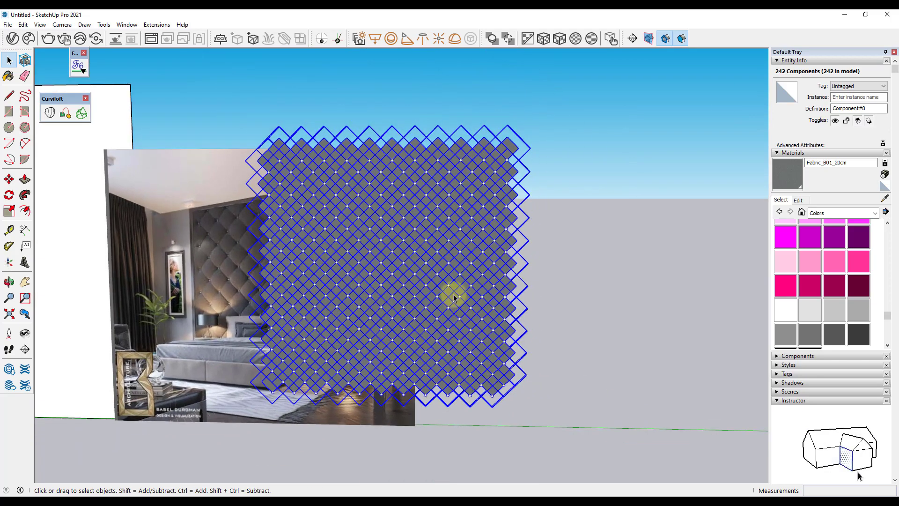
# Wrap the selected tiles into one group and select everything inside it.
pyautogui.rightClick(459, 293)
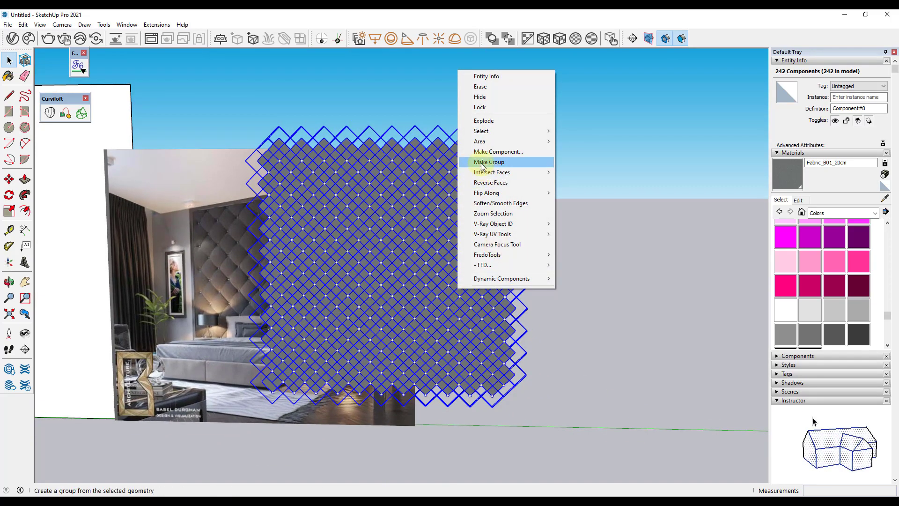
pyautogui.click(464, 162)
pyautogui.doubleClick(459, 206)
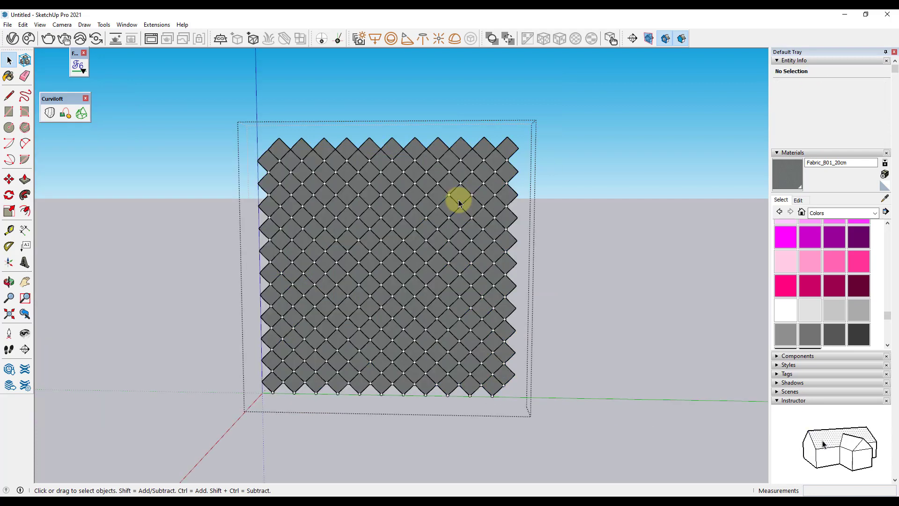
pyautogui.hotkey('ctrl', 'a')
# Explode the tiles twice into loose geometry, raising the count to 105060 entities.
pyautogui.rightClick(449, 204)
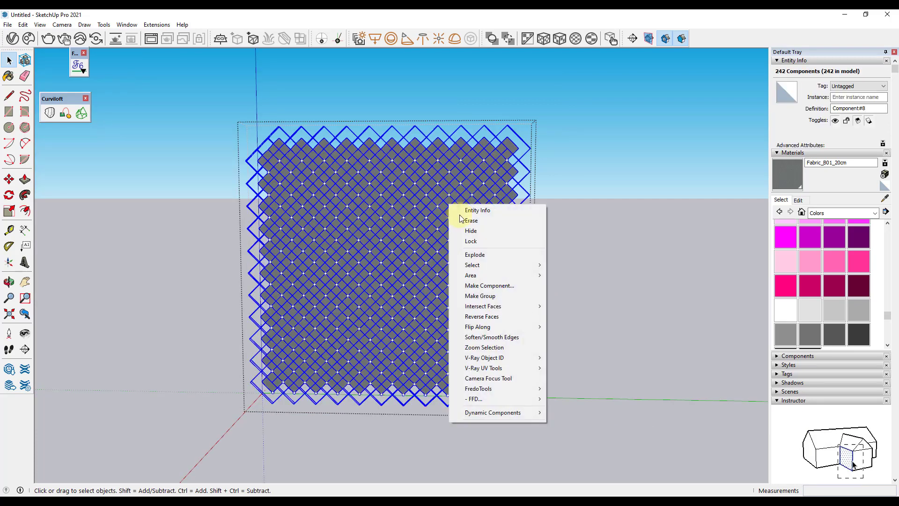
pyautogui.click(475, 256)
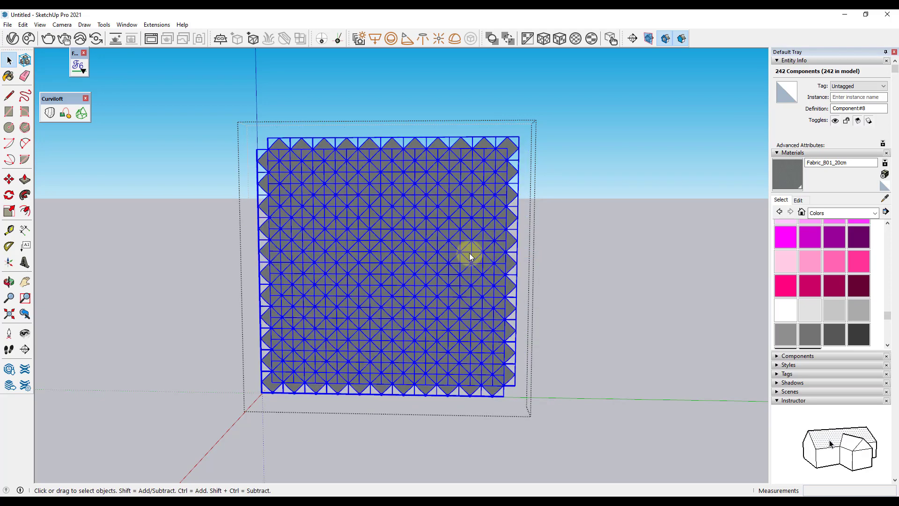
pyautogui.rightClick(469, 253)
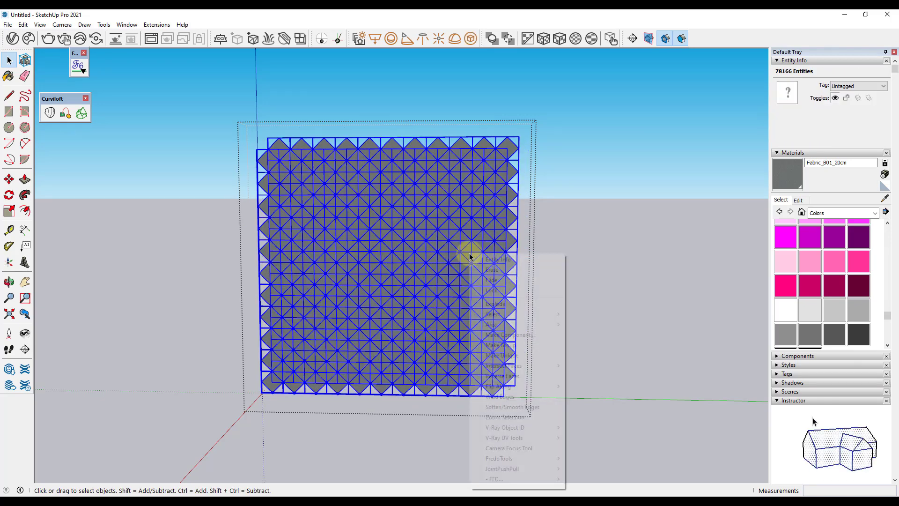
pyautogui.click(490, 304)
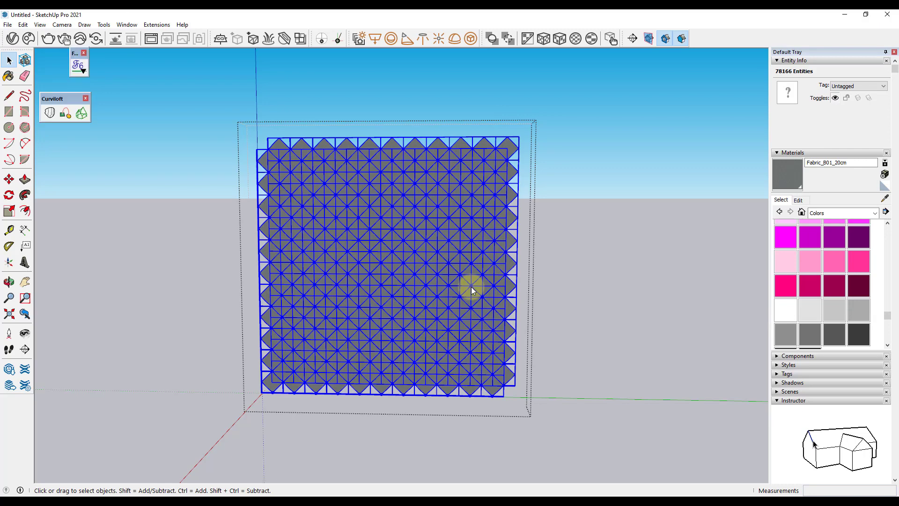
pyautogui.middleClick(470, 289)
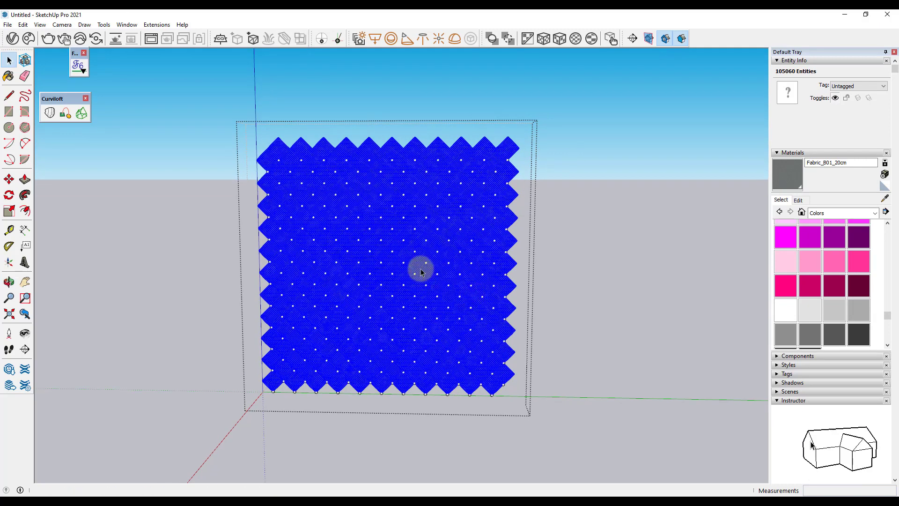
# Clear the selection, enter the panel group and select a single diamond face.
pyautogui.hotkey('ctrl', 't')
pyautogui.moveTo(412, 259)
pyautogui.mouseDown(button='middle')
pyautogui.moveTo(426, 211)
pyautogui.moveTo(424, 247)
pyautogui.mouseUp(button='middle')
pyautogui.press('space')
pyautogui.click(426, 211)
pyautogui.doubleClick(425, 255)
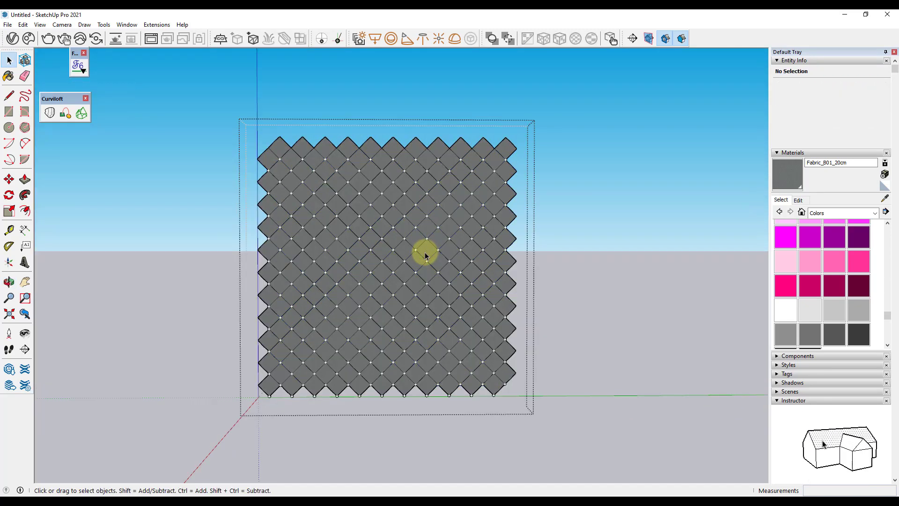
pyautogui.click(432, 255)
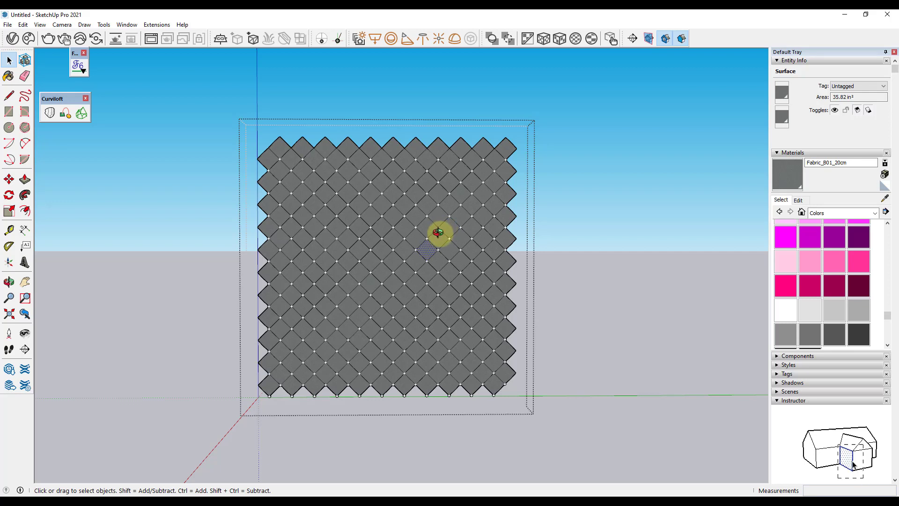
# Switch to Parallel Projection and the Right standard view, centring the diamond grid.
pyautogui.click(40, 24)
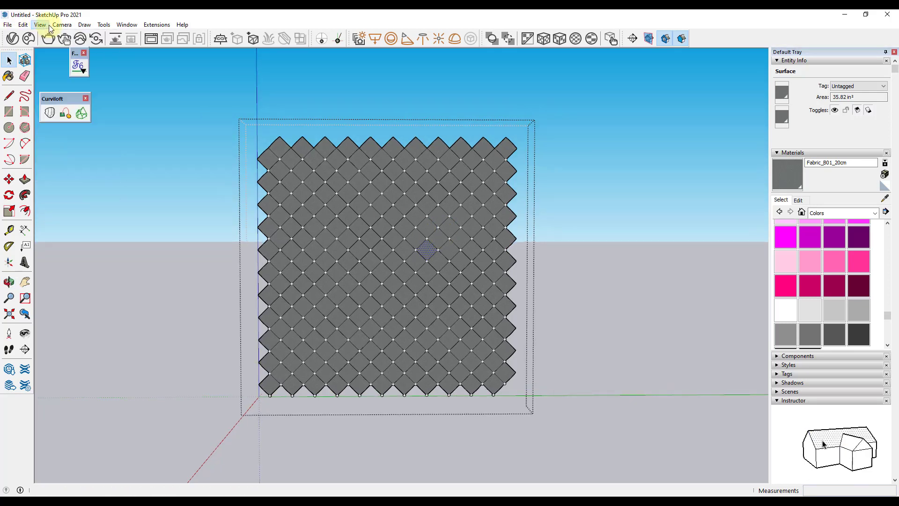
pyautogui.click(57, 26)
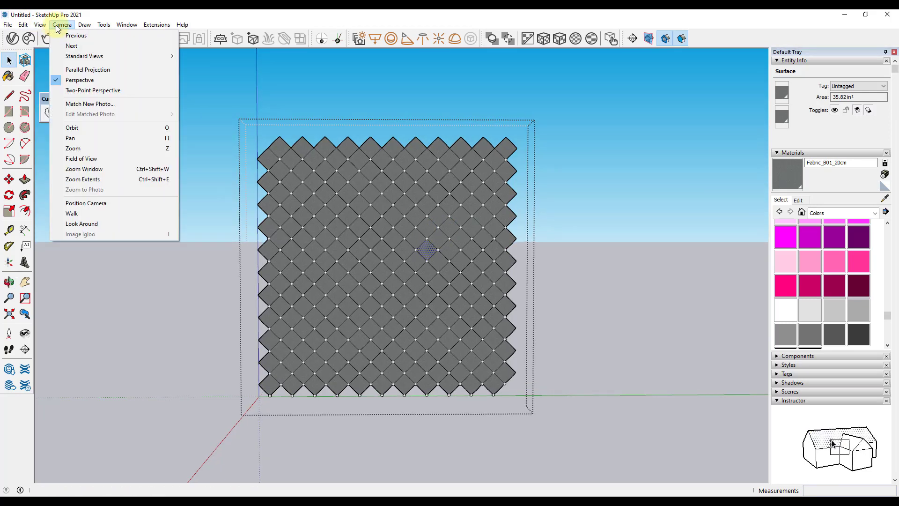
pyautogui.click(90, 70)
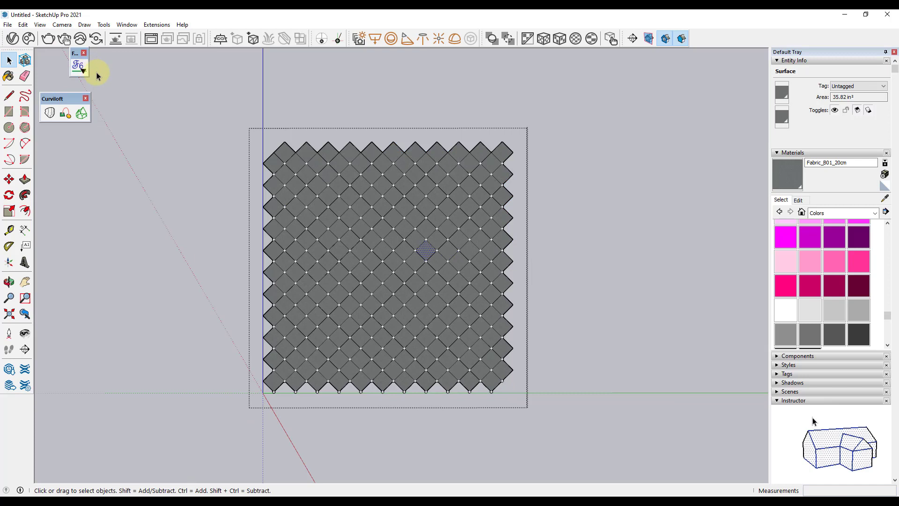
pyautogui.click(40, 25)
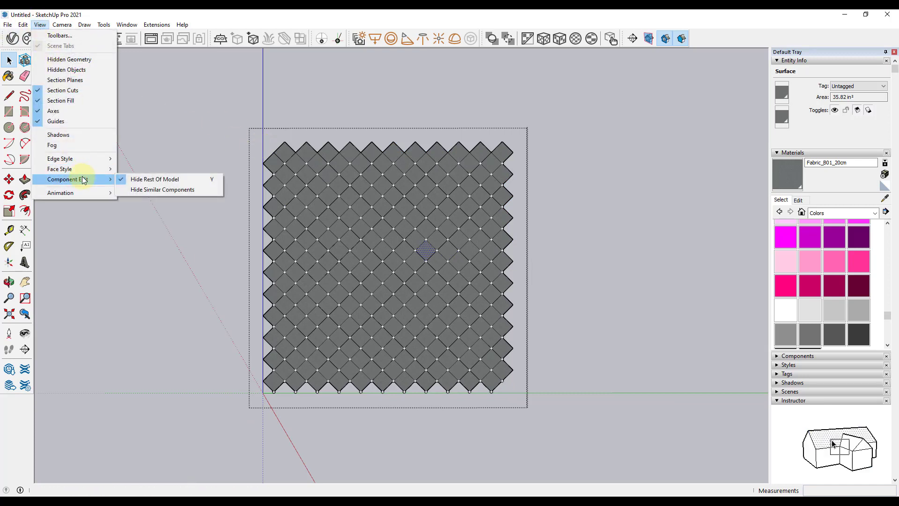
pyautogui.moveTo(84, 56)
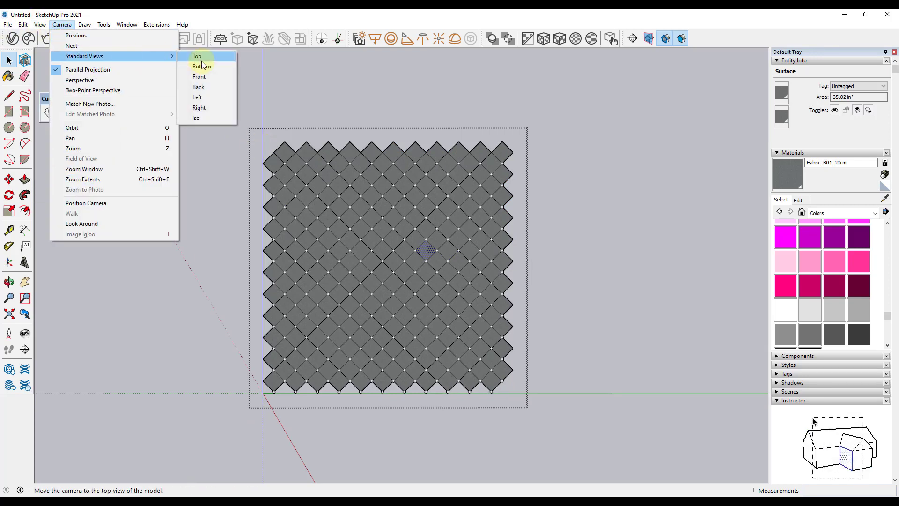
pyautogui.click(201, 108)
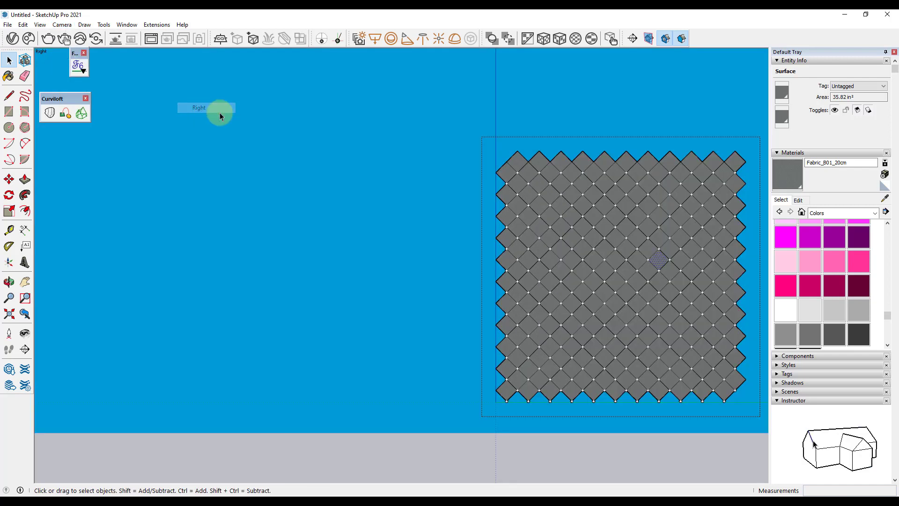
pyautogui.keyDown('shift'); pyautogui.moveTo(624, 261); pyautogui.dragTo(351, 260, button='middle'); pyautogui.keyUp('shift')
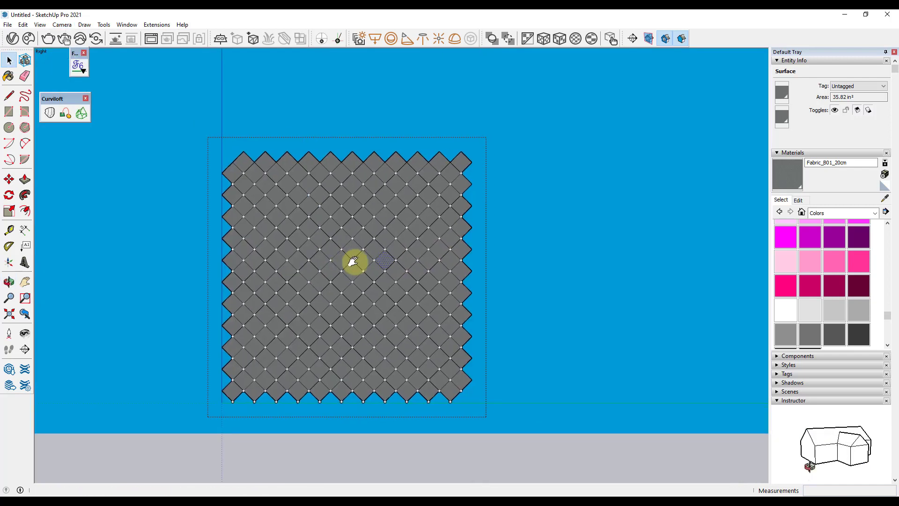
pyautogui.click(104, 25)
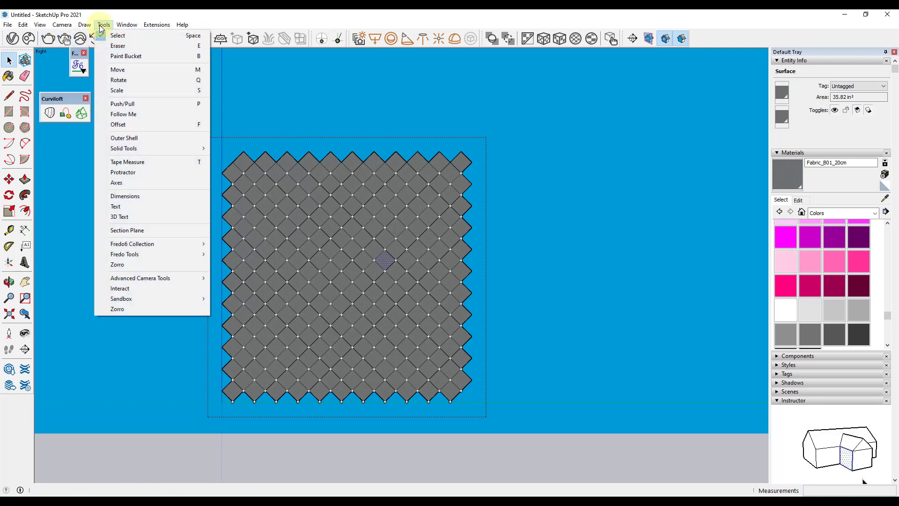
# Cut the grid with Zorro along its top, right, bottom and left edges.
pyautogui.click(136, 309)
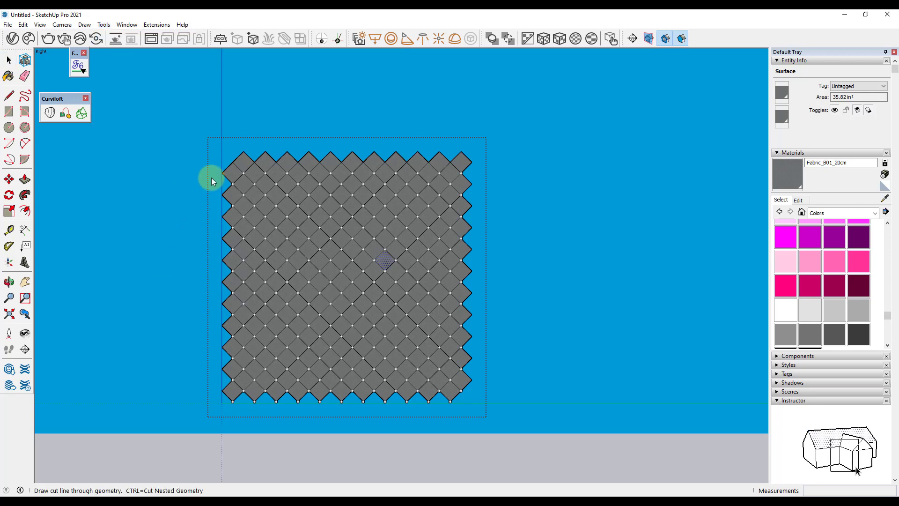
pyautogui.click(221, 173)
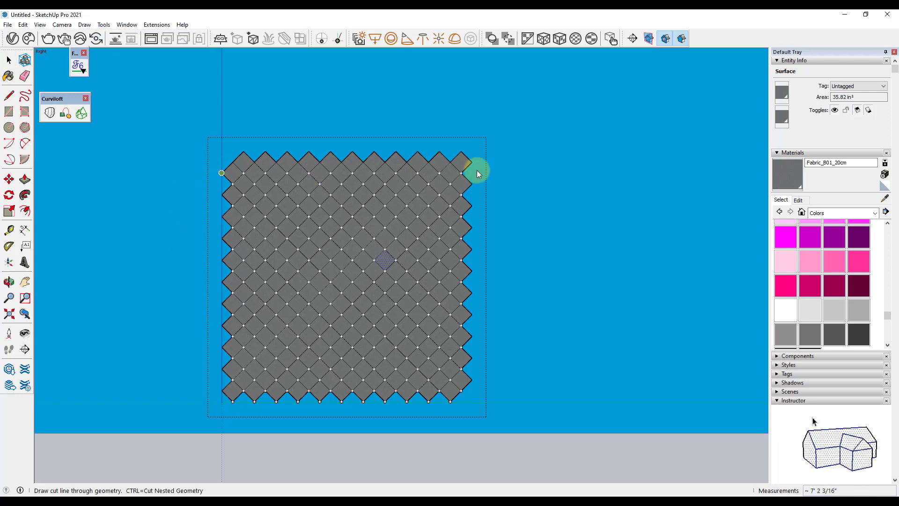
pyautogui.click(525, 167)
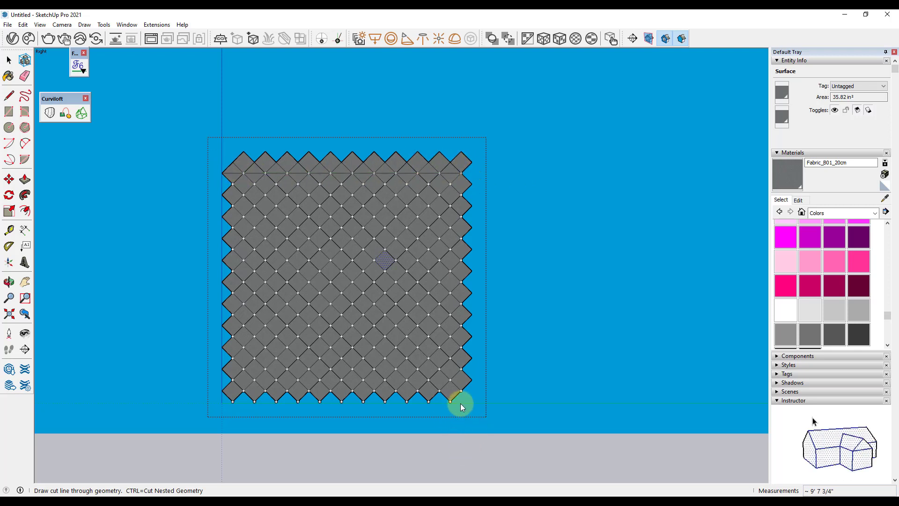
pyautogui.click(461, 151)
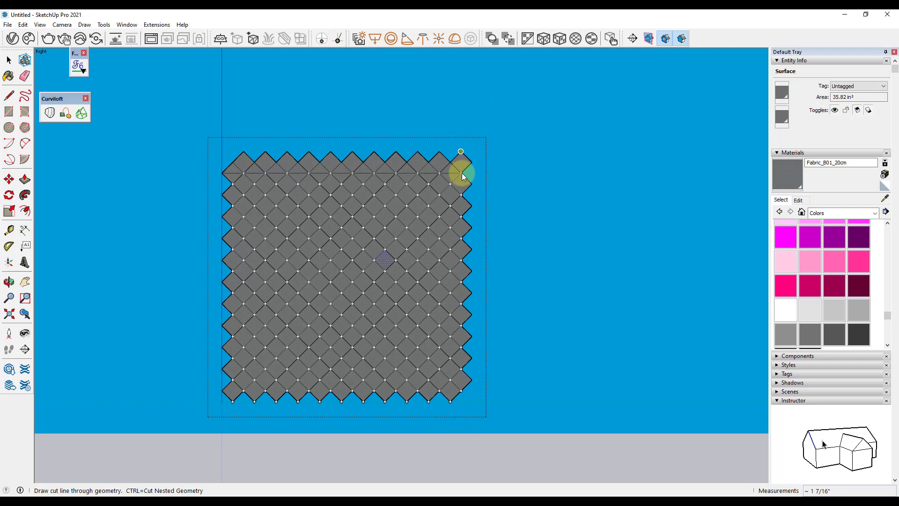
pyautogui.click(464, 430)
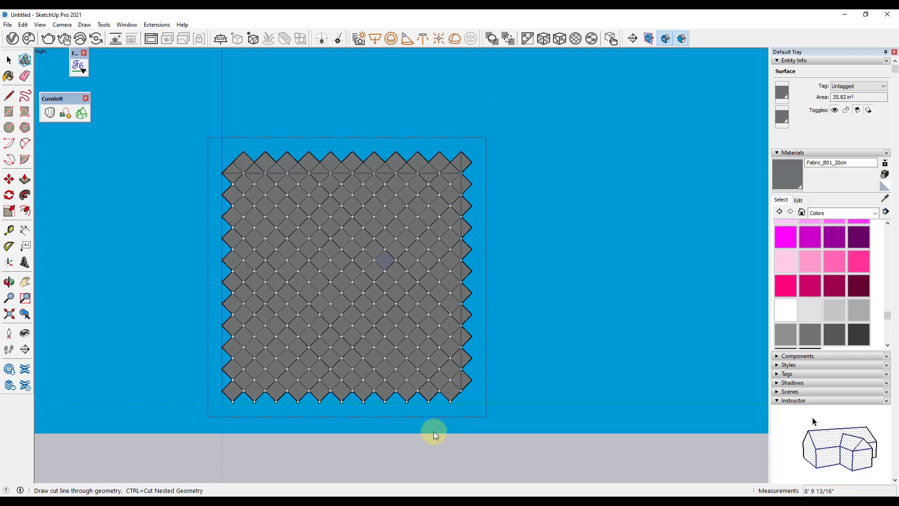
pyautogui.click(222, 390)
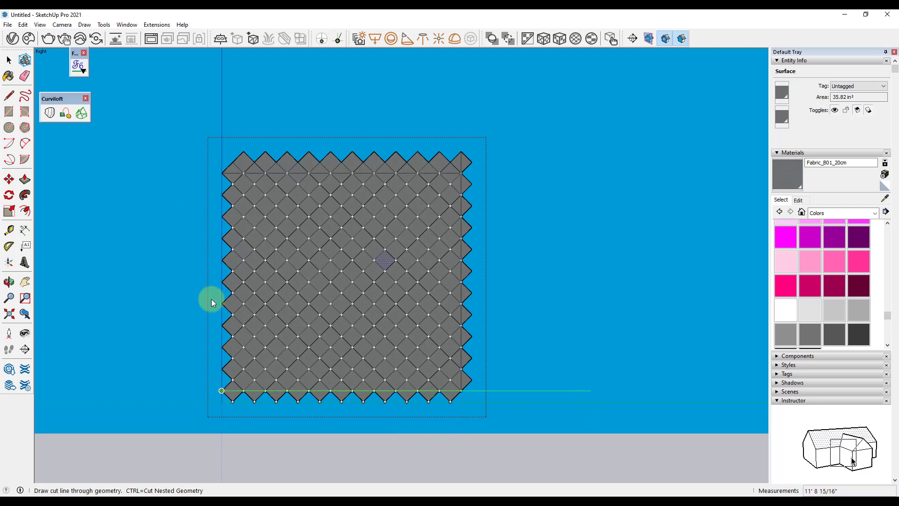
pyautogui.click(222, 390)
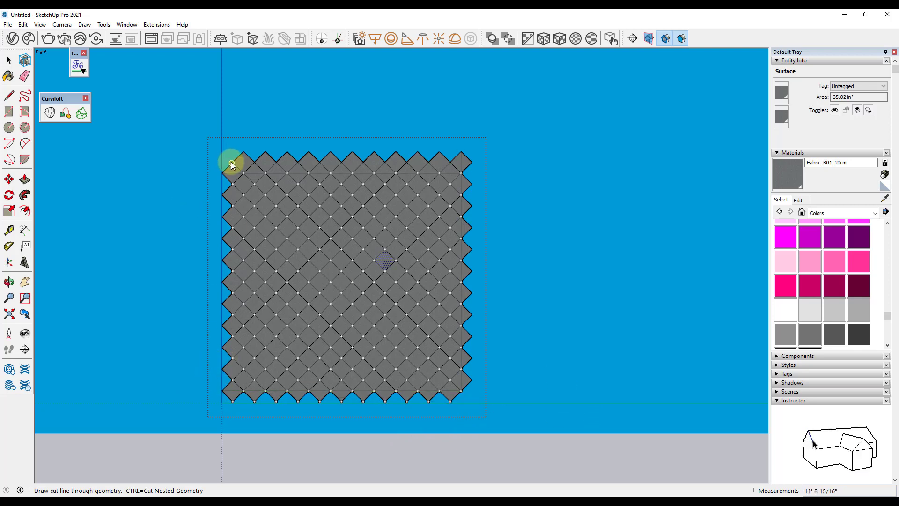
pyautogui.click(231, 162)
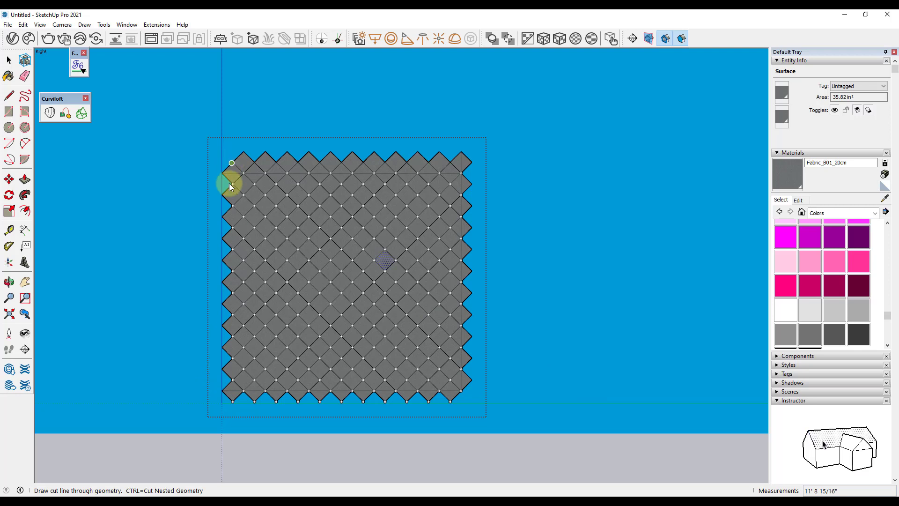
pyautogui.click(233, 419)
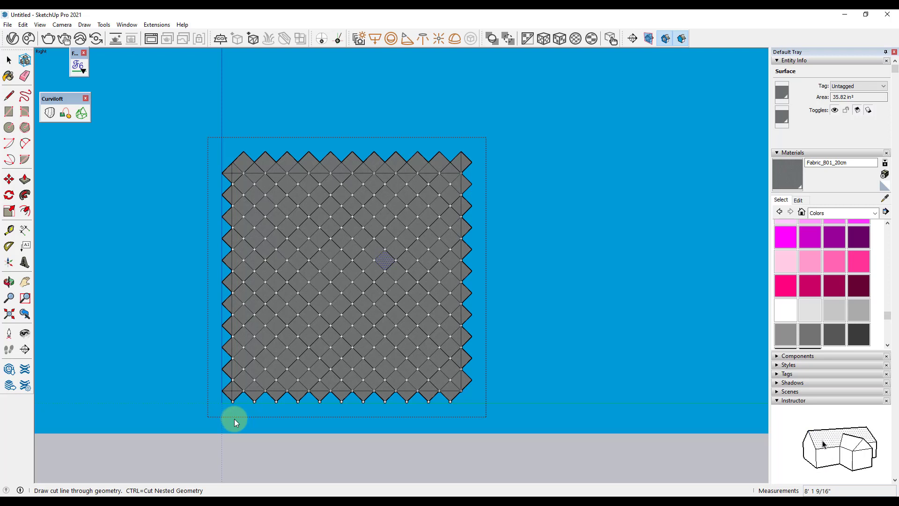
# Delete the zigzag triangles outside the bottom, right, top and left cuts.
pyautogui.press('space')
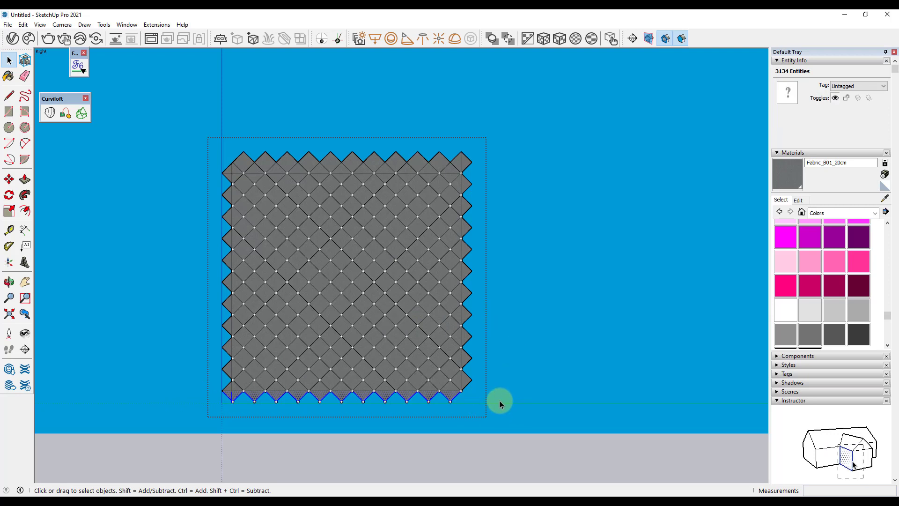
pyautogui.press('Delete')
pyautogui.moveTo(506, 401); pyautogui.dragTo(452, 221)
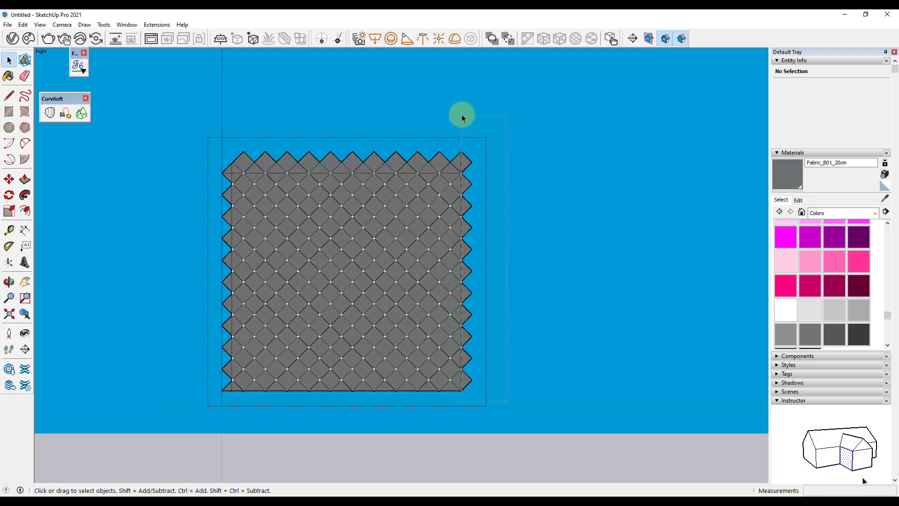
pyautogui.press('Delete')
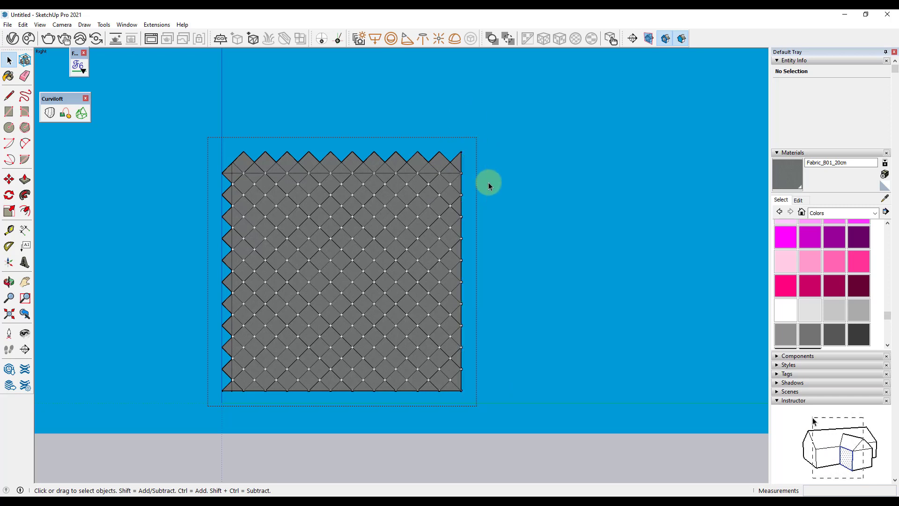
pyautogui.moveTo(469, 173)
pyautogui.mouseDown()
pyautogui.moveTo(144, 130)
pyautogui.moveTo(149, 119)
pyautogui.mouseUp()
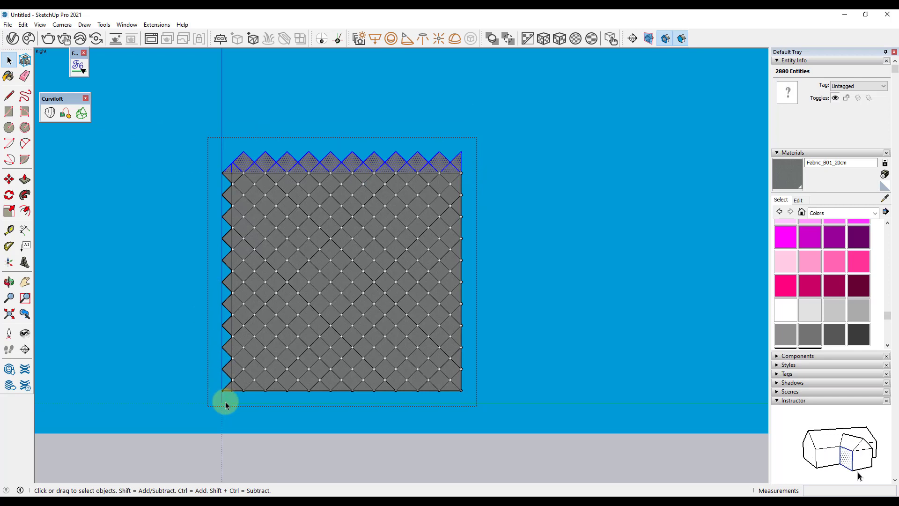
pyautogui.press('Delete')
pyautogui.moveTo(211, 334); pyautogui.dragTo(175, 143)
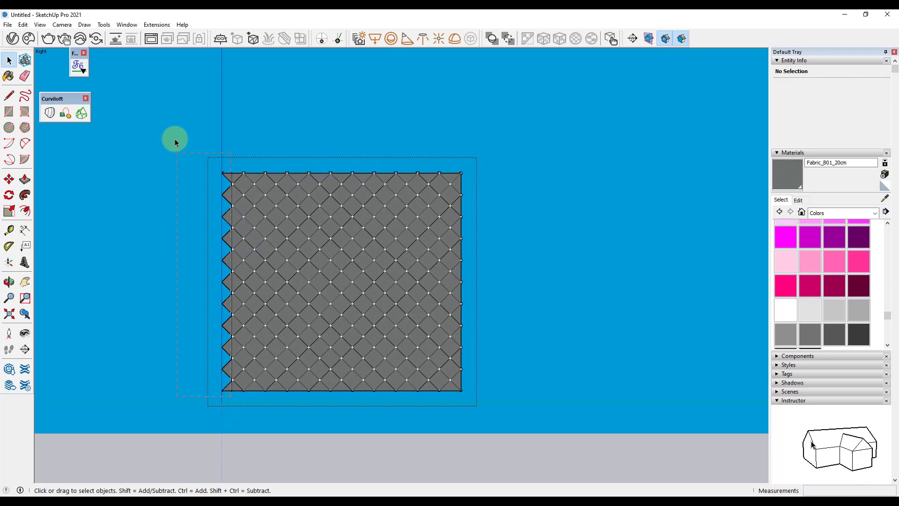
pyautogui.moveTo(163, 99); pyautogui.dragTo(162, 98)
pyautogui.press('Delete')
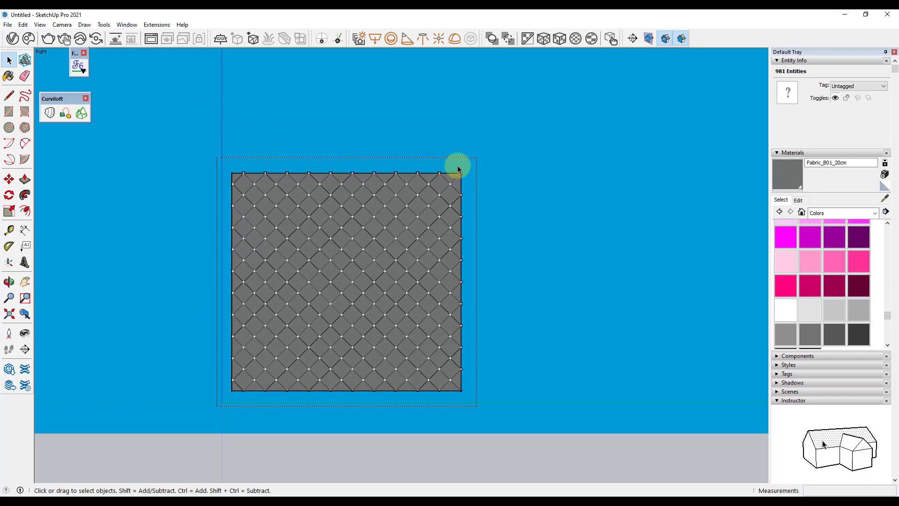
# Inspect the top edge for leftover pieces and clear the selection.
pyautogui.scroll(1, 409, 161)
pyautogui.scroll(2, 409, 162)
pyautogui.scroll(1, 513, 188)
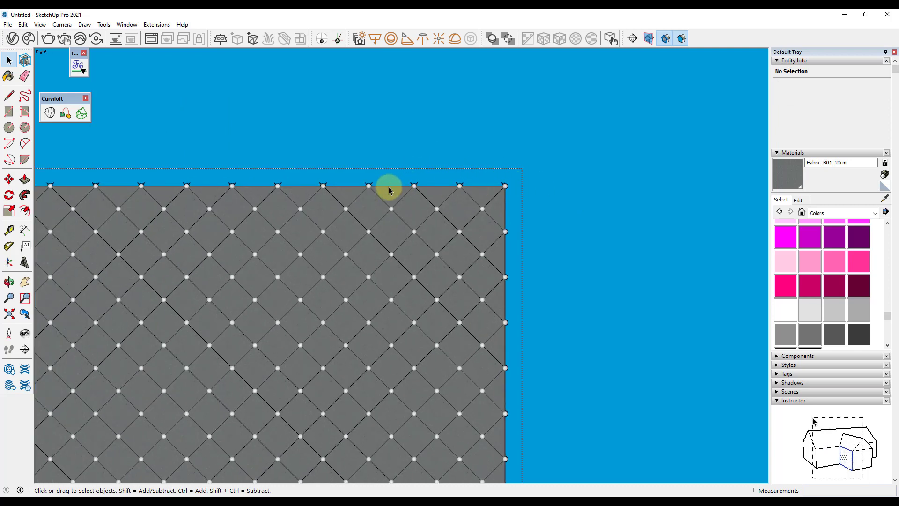
pyautogui.keyDown('shift'); pyautogui.moveTo(389, 190); pyautogui.dragTo(503, 190, button='middle'); pyautogui.keyUp('shift')
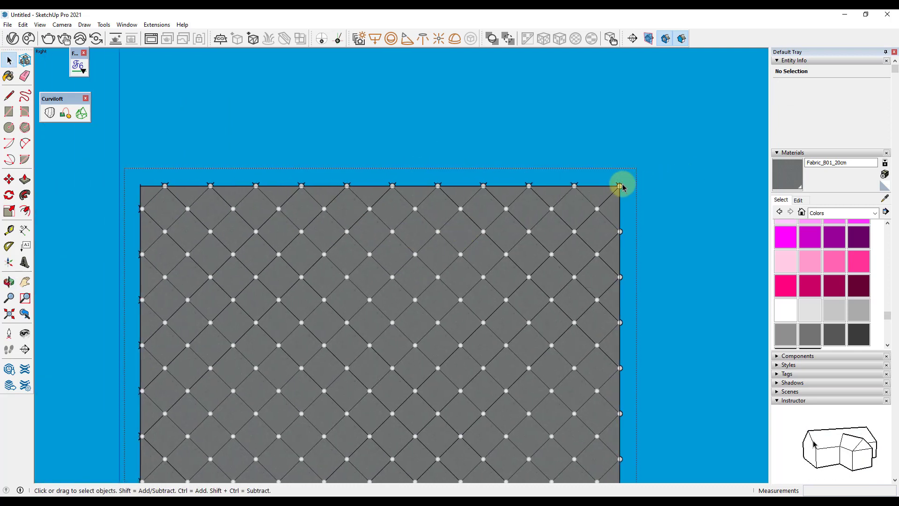
pyautogui.moveTo(626, 185); pyautogui.dragTo(299, 144)
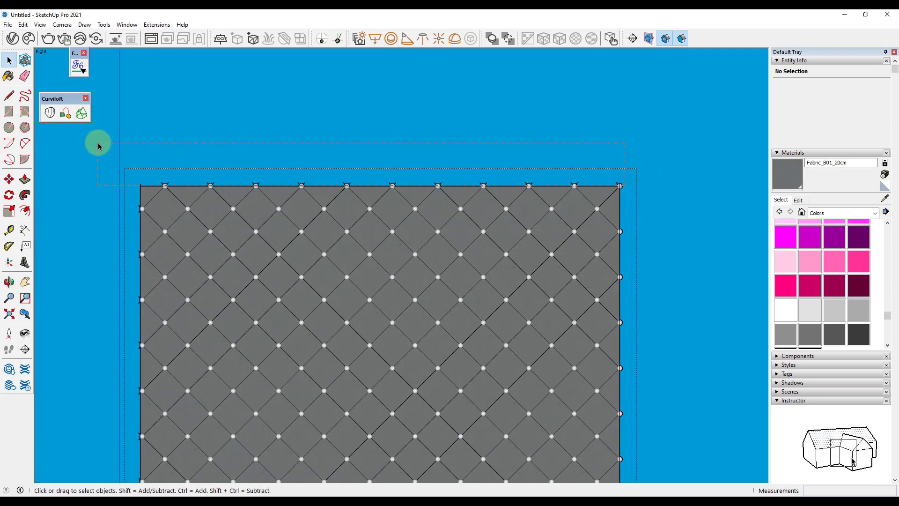
pyautogui.moveTo(124, 146); pyautogui.dragTo(98, 146)
pyautogui.click(589, 209)
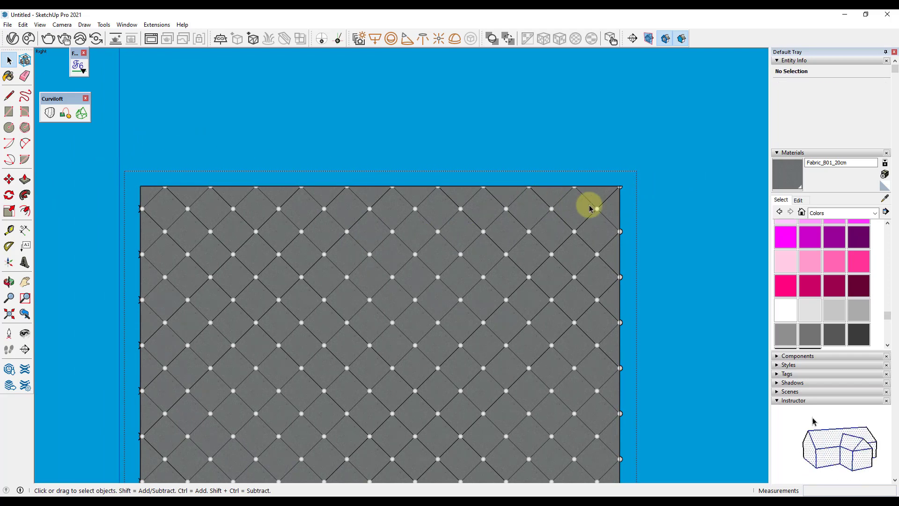
pyautogui.scroll(-2, 608, 229)
pyautogui.scroll(-2, 539, 255)
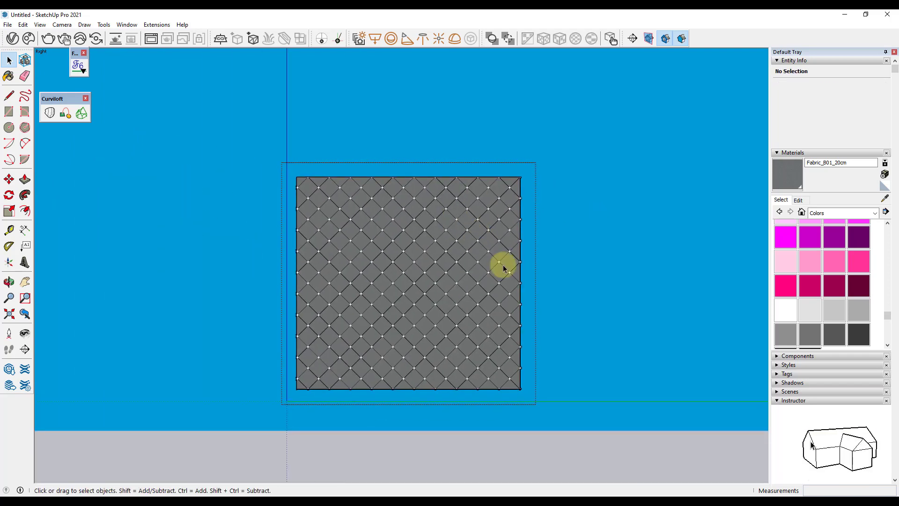
# Exit the group, return to perspective and move the tufted panel onto the white wall.
pyautogui.press('Escape')
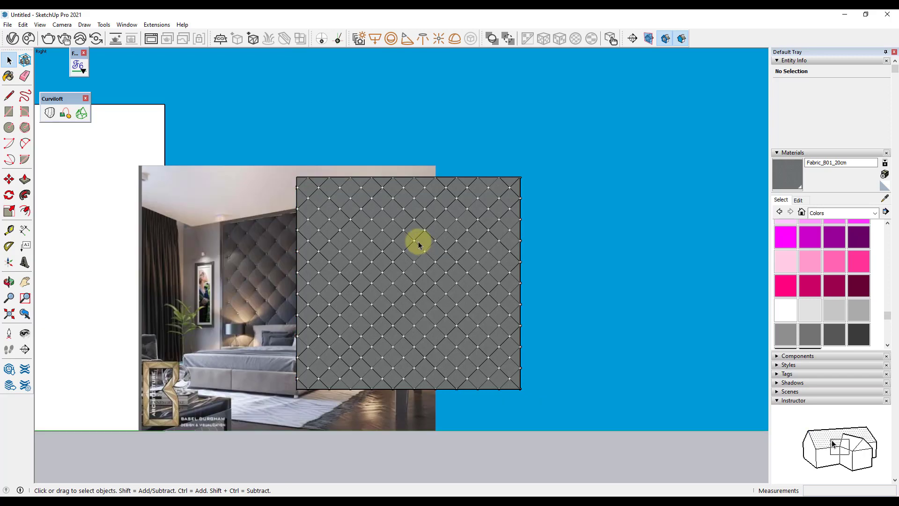
pyautogui.click(62, 24)
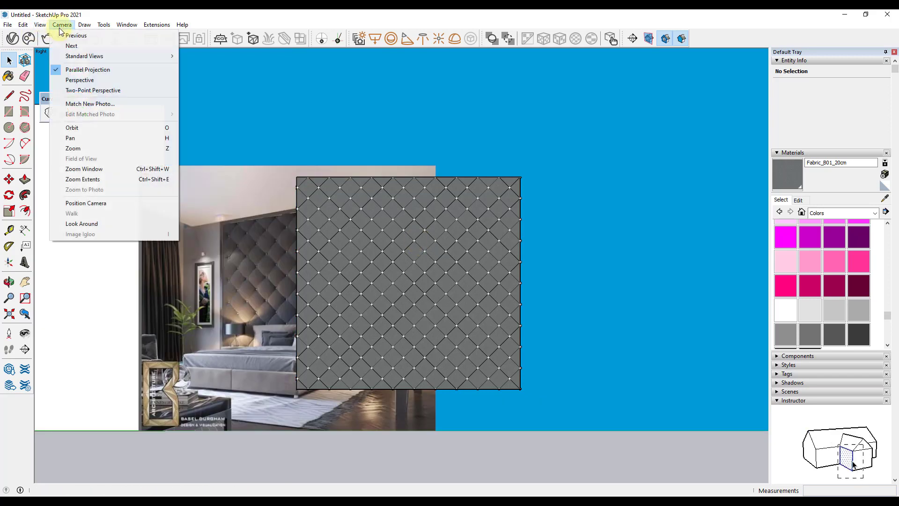
pyautogui.click(75, 80)
pyautogui.click(444, 294)
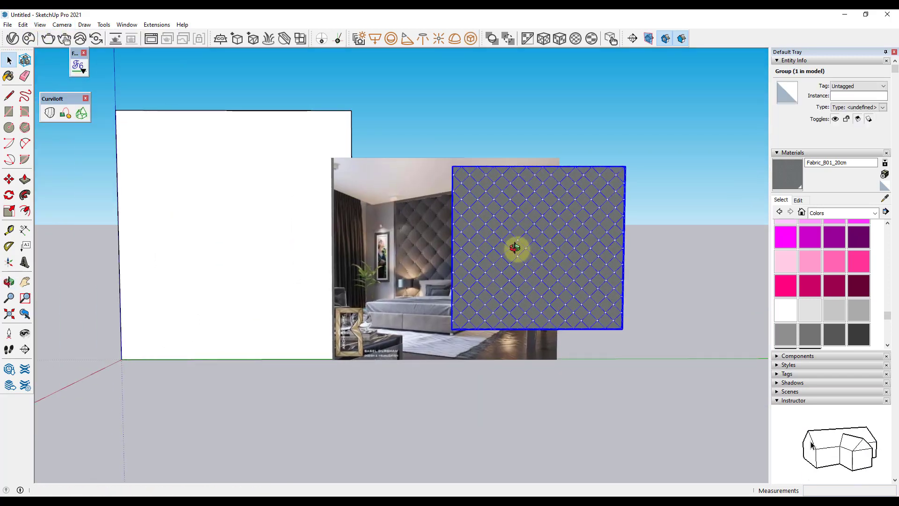
pyautogui.press('m')
pyautogui.click(473, 380)
pyautogui.click(180, 380)
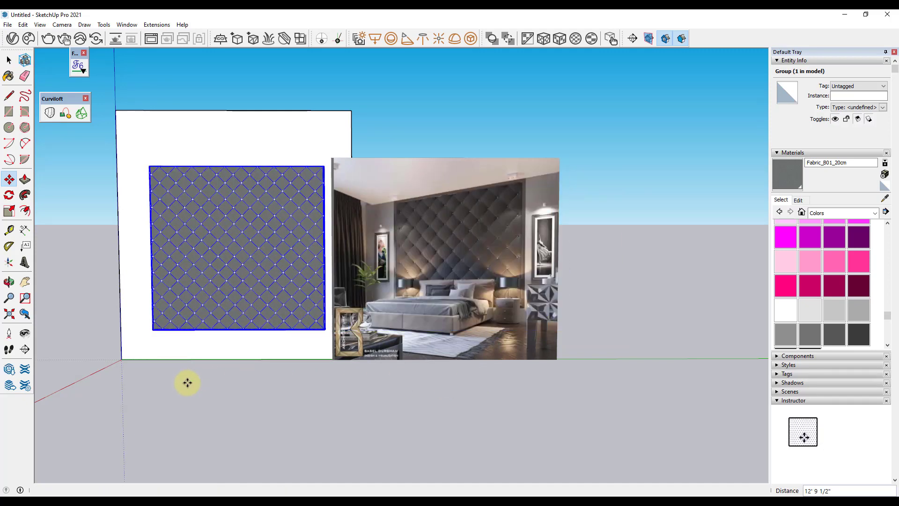
# Lower the tufted panel on the wall.
pyautogui.press('o')
pyautogui.moveTo(261, 276); pyautogui.dragTo(366, 321)
pyautogui.press('space')
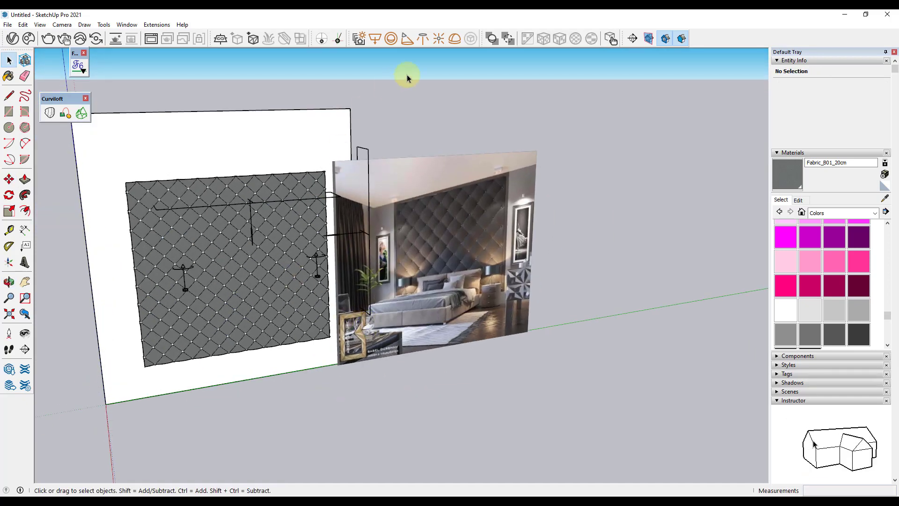
pyautogui.moveTo(296, 189); pyautogui.dragTo(319, 216, button='middle')
pyautogui.click(319, 216)
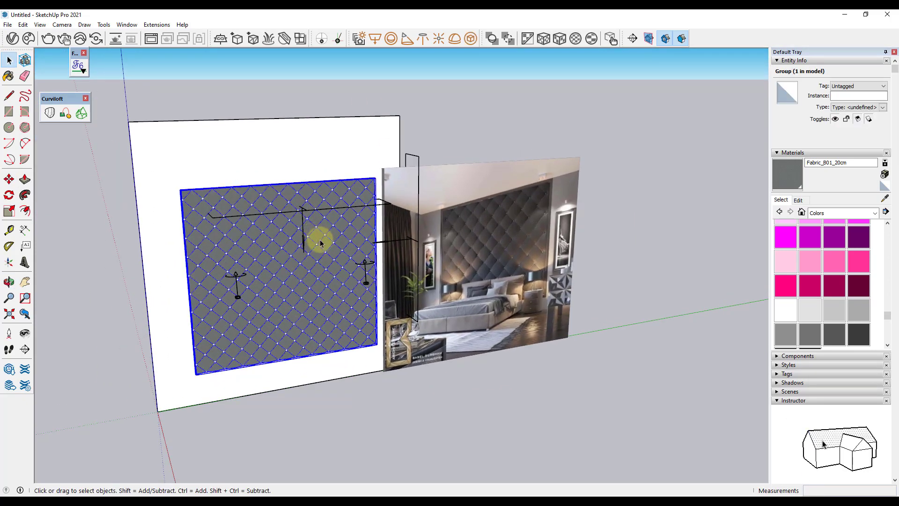
pyautogui.press('m')
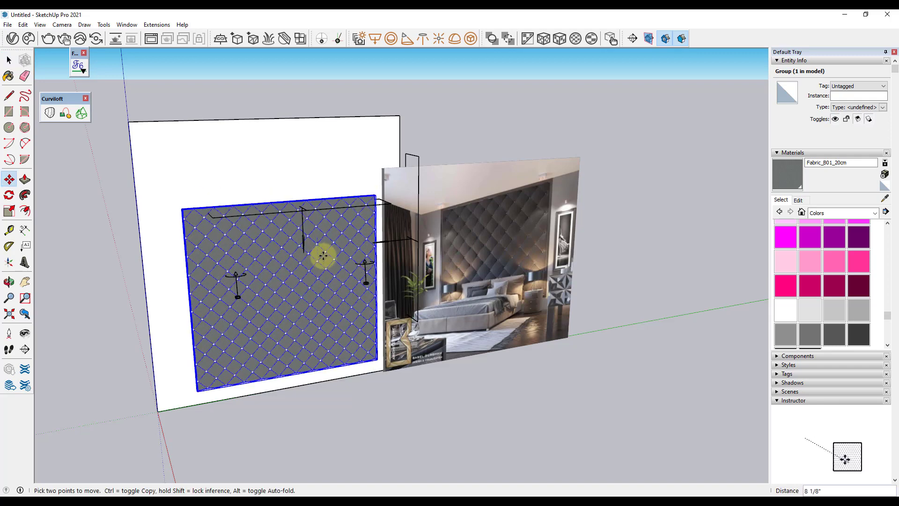
pyautogui.moveTo(319, 239); pyautogui.dragTo(323, 262)
pyautogui.click(323, 263)
# Shift the tufted panel slightly to the right.
pyautogui.press('space')
pyautogui.moveTo(460, 196)
pyautogui.mouseDown(button='middle')
pyautogui.moveTo(307, 307)
pyautogui.moveTo(348, 285)
pyautogui.mouseUp(button='middle')
pyautogui.click(349, 285)
pyautogui.press('m')
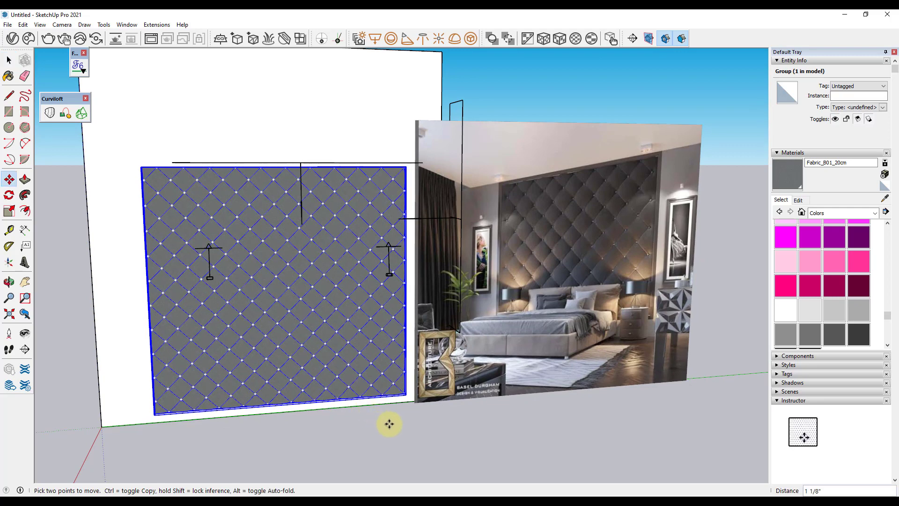
pyautogui.moveTo(389, 422); pyautogui.dragTo(395, 424)
pyautogui.press('space')
# Move both IES lights lower on the wall.
pyautogui.click(395, 270)
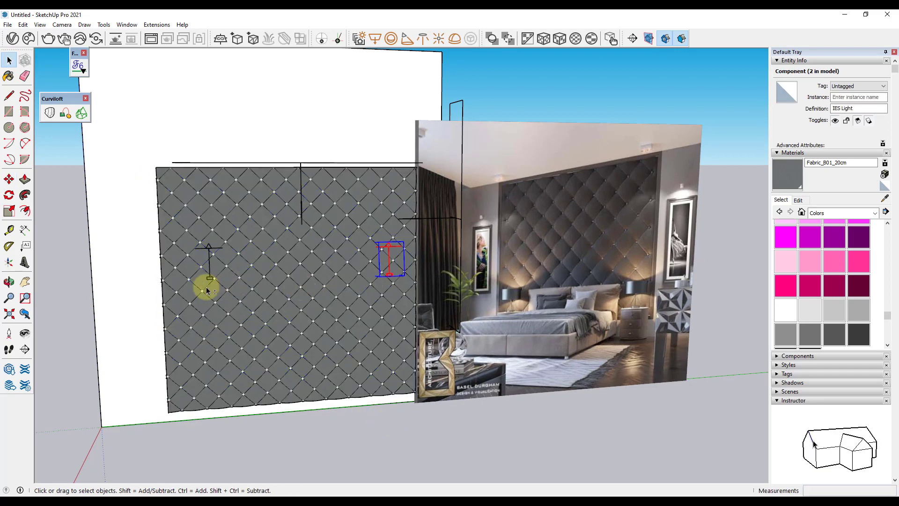
pyautogui.keyDown('shift'); pyautogui.click(209, 272); pyautogui.keyUp('shift')
pyautogui.press('m')
pyautogui.click(112, 294)
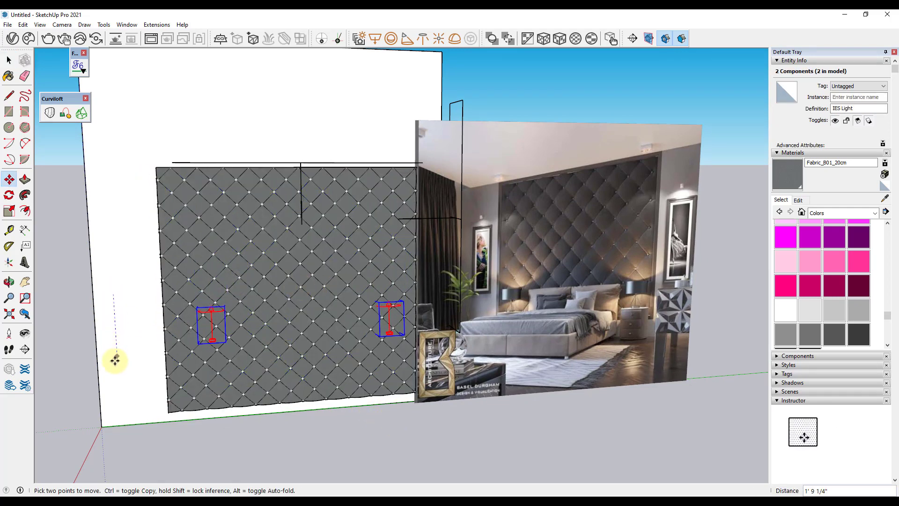
pyautogui.click(117, 360)
pyautogui.press('space')
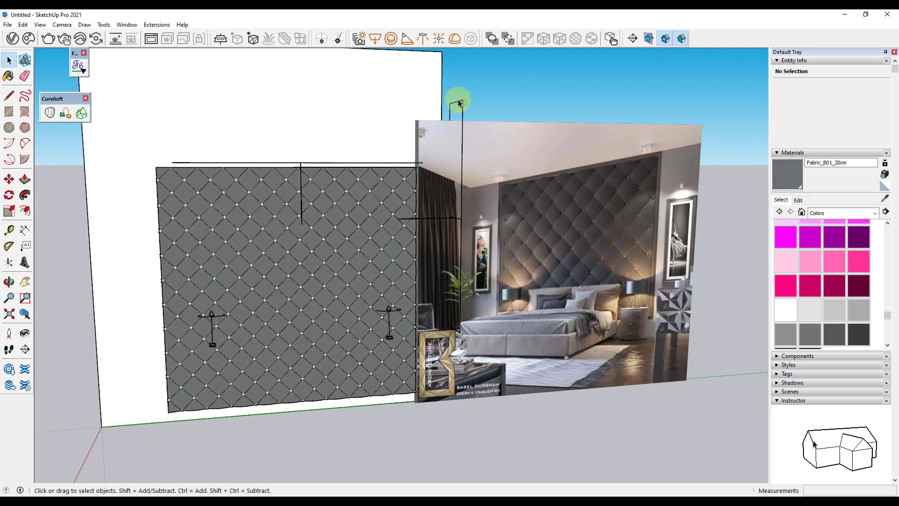
# Lower the Rectangle Light and clear the selection.
pyautogui.click(457, 98)
pyautogui.press('m')
pyautogui.click(119, 255)
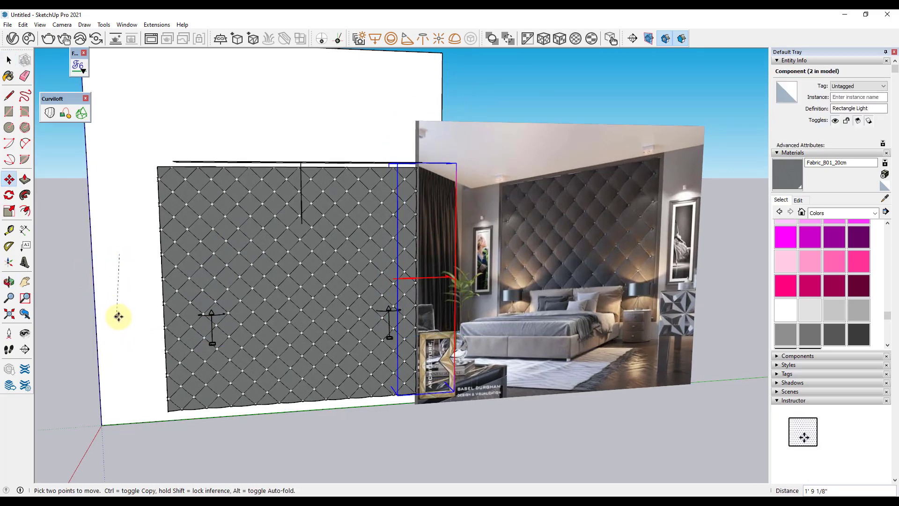
pyautogui.click(118, 318)
pyautogui.press('space')
pyautogui.click(543, 93)
pyautogui.scroll(1, 402, 225)
# Render in V-Ray, inspect the panel's two warm light pools, then close the Frame Buffer.
pyautogui.scroll(2, 465, 234)
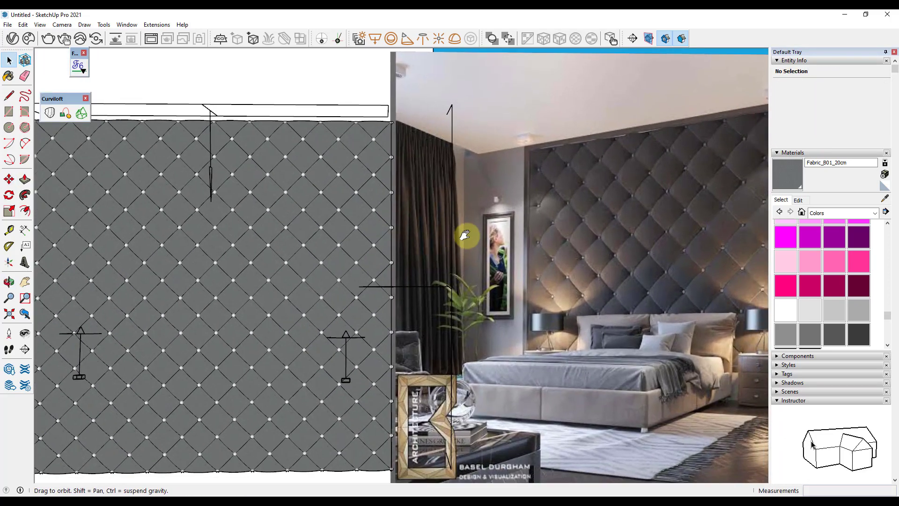
pyautogui.scroll(-1, 475, 229)
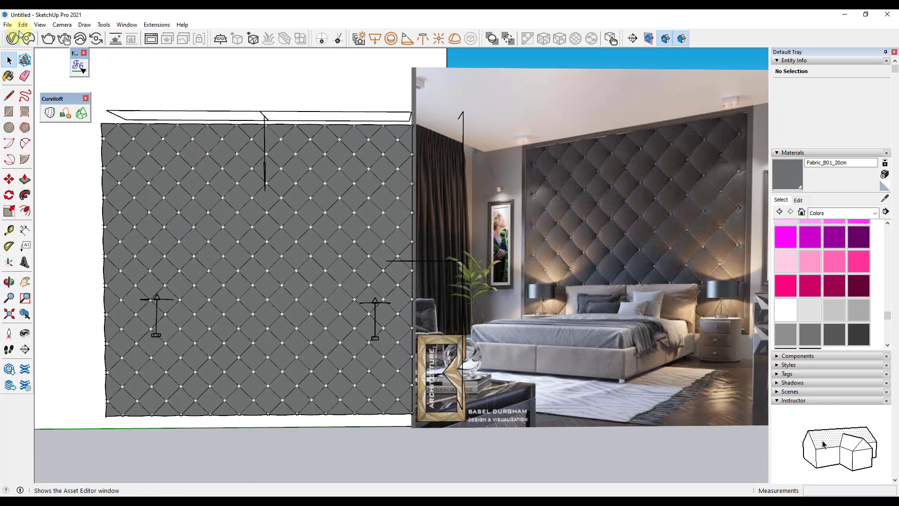
pyautogui.click(49, 40)
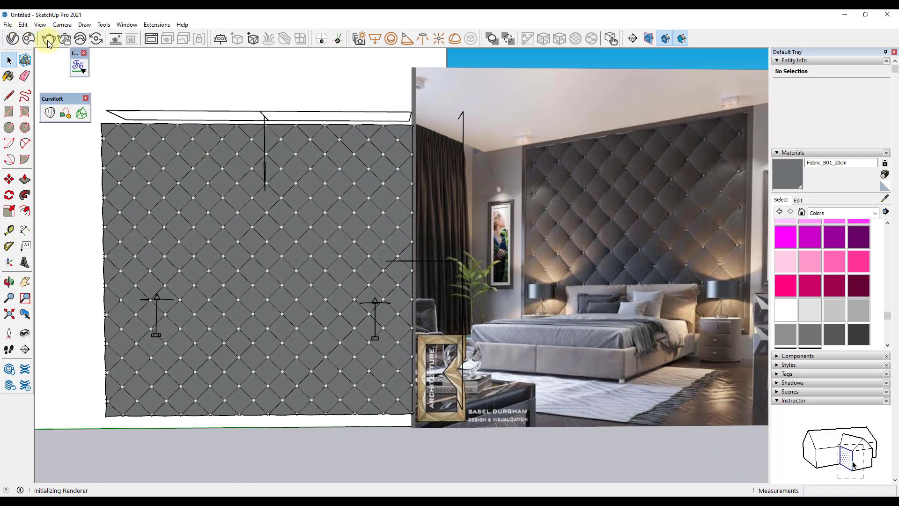
pyautogui.moveTo(422, 16); pyautogui.dragTo(500, 33)
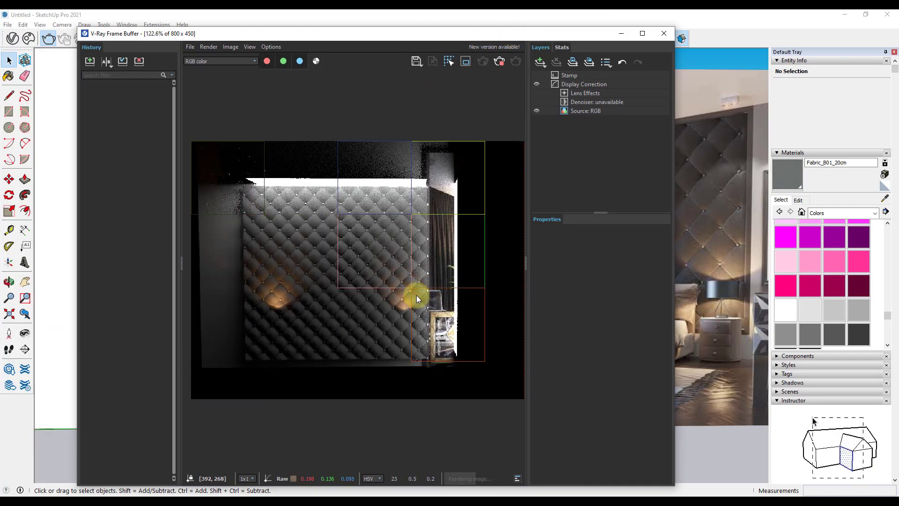
pyautogui.scroll(-3, 416, 295)
pyautogui.scroll(5, 276, 257)
pyautogui.moveTo(276, 257)
pyautogui.mouseDown(button='middle')
pyautogui.moveTo(322, 266)
pyautogui.moveTo(253, 256)
pyautogui.mouseUp(button='middle')
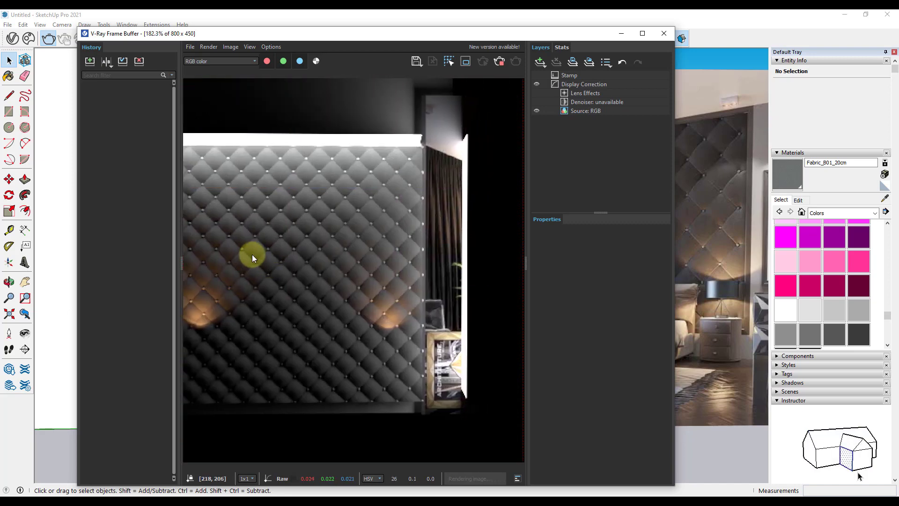
pyautogui.click(721, 225)
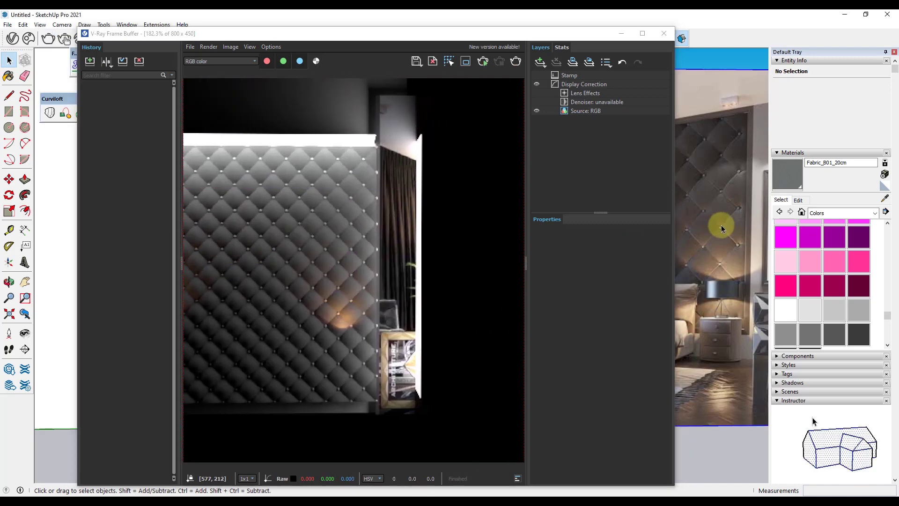
pyautogui.moveTo(178, 245); pyautogui.dragTo(277, 254, button='middle')
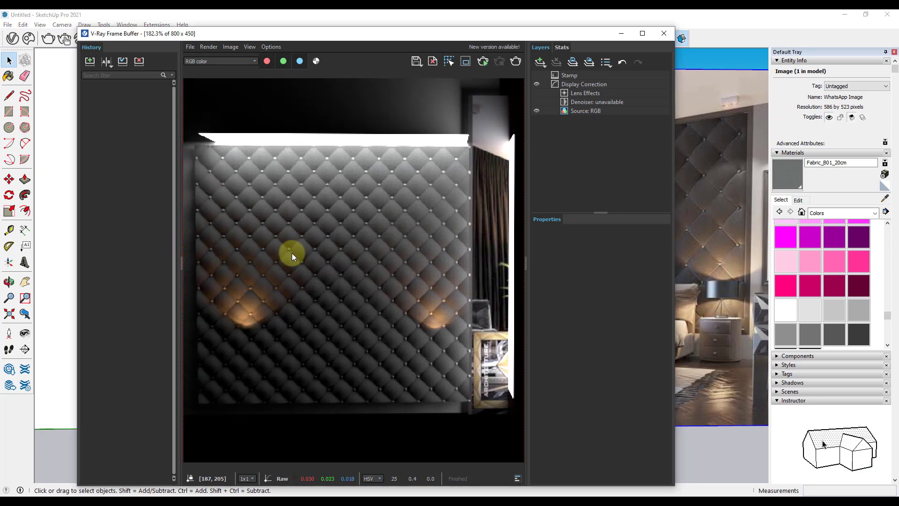
pyautogui.click(663, 33)
# Scale the tufted panel up from its corner so it reaches above the wall.
pyautogui.click(322, 247)
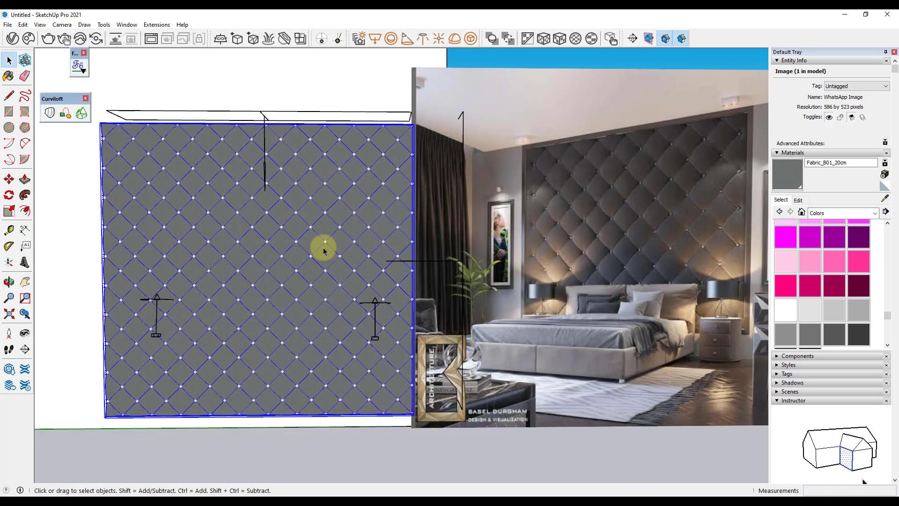
pyautogui.press('s')
pyautogui.moveTo(195, 176); pyautogui.dragTo(188, 145)
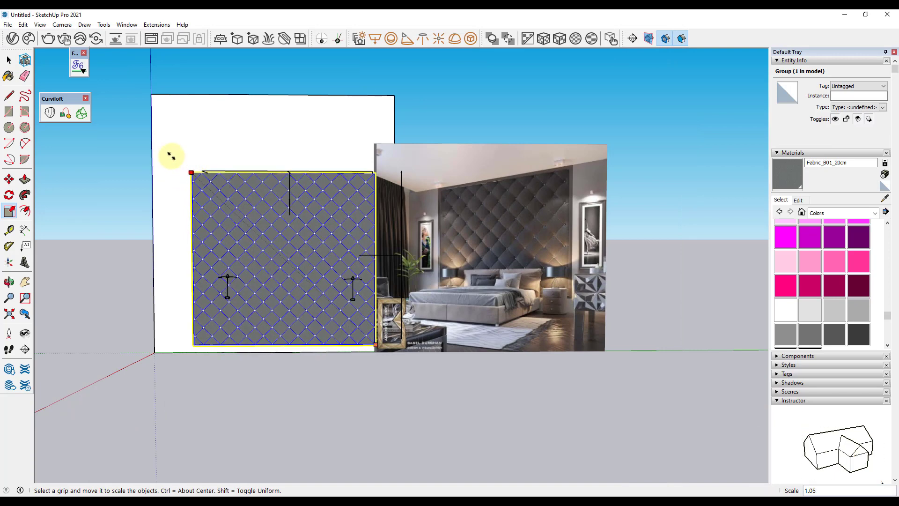
pyautogui.scroll(-2, 188, 144)
pyautogui.keyDown('shift'); pyautogui.moveTo(188, 144); pyautogui.dragTo(353, 249, button='middle'); pyautogui.keyUp('shift')
pyautogui.moveTo(353, 248)
pyautogui.mouseDown()
pyautogui.moveTo(225, 147)
pyautogui.moveTo(253, 148)
pyautogui.mouseUp()
pyautogui.press('Escape')
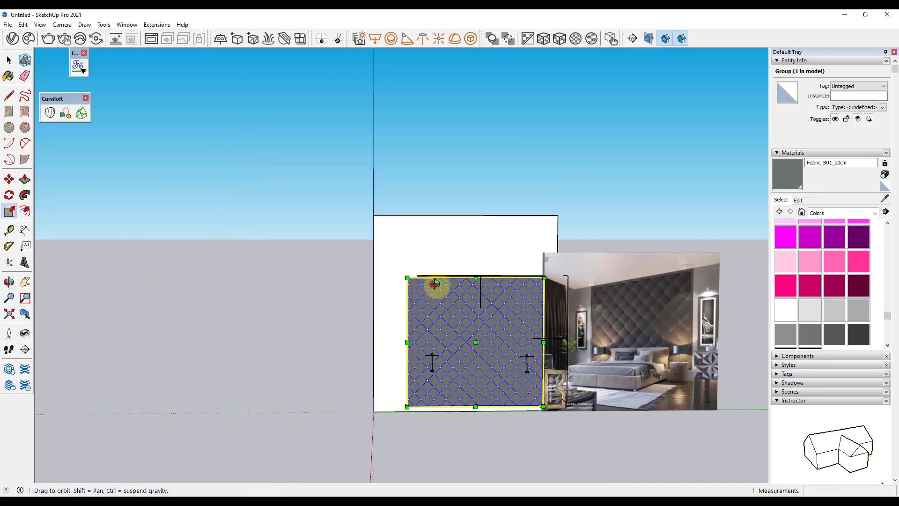
pyautogui.moveTo(431, 294); pyautogui.dragTo(409, 288, button='middle')
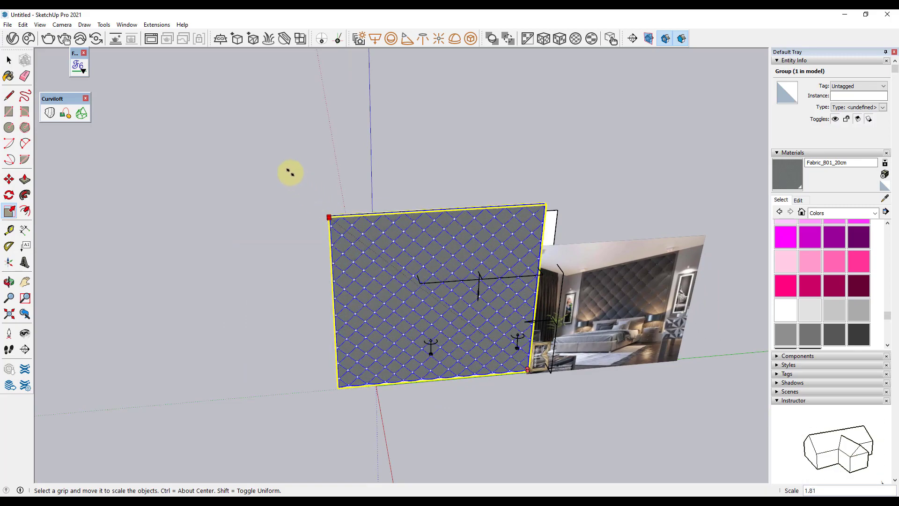
pyautogui.moveTo(408, 277); pyautogui.dragTo(287, 160)
pyautogui.moveTo(287, 161)
pyautogui.mouseDown(button='middle')
pyautogui.moveTo(435, 233)
pyautogui.moveTo(461, 255)
pyautogui.moveTo(528, 237)
pyautogui.moveTo(232, 431)
pyautogui.moveTo(424, 305)
pyautogui.mouseUp(button='middle')
# Rescale the panel's depth along the red axis to about 0.28.
pyautogui.scroll(2, 412, 277)
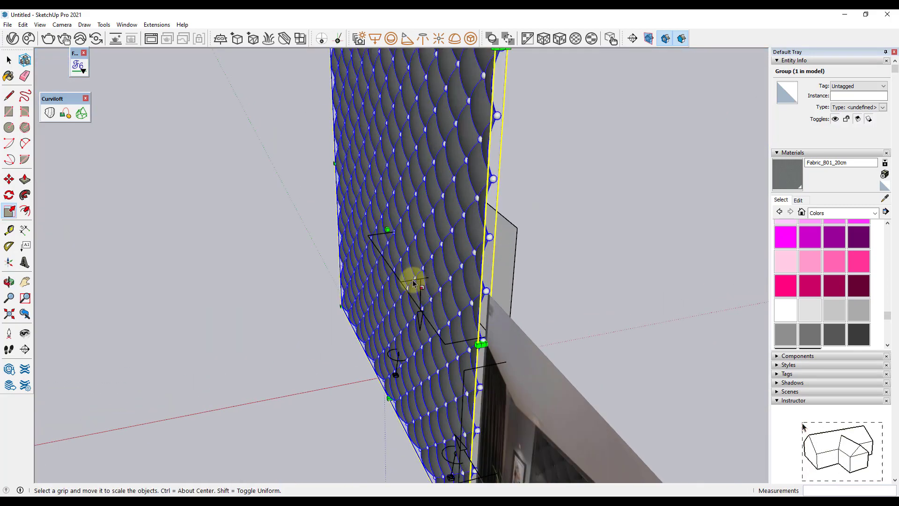
pyautogui.moveTo(387, 230); pyautogui.dragTo(395, 230)
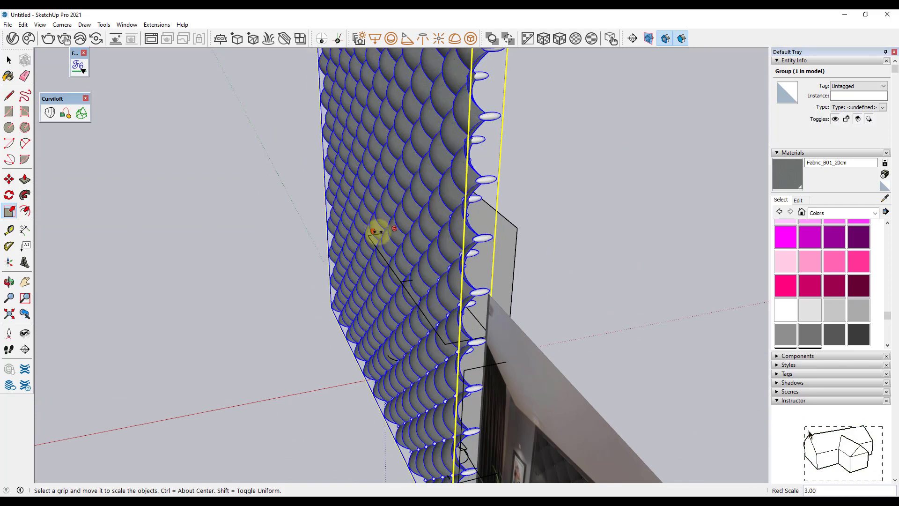
pyautogui.scroll(2, 394, 231)
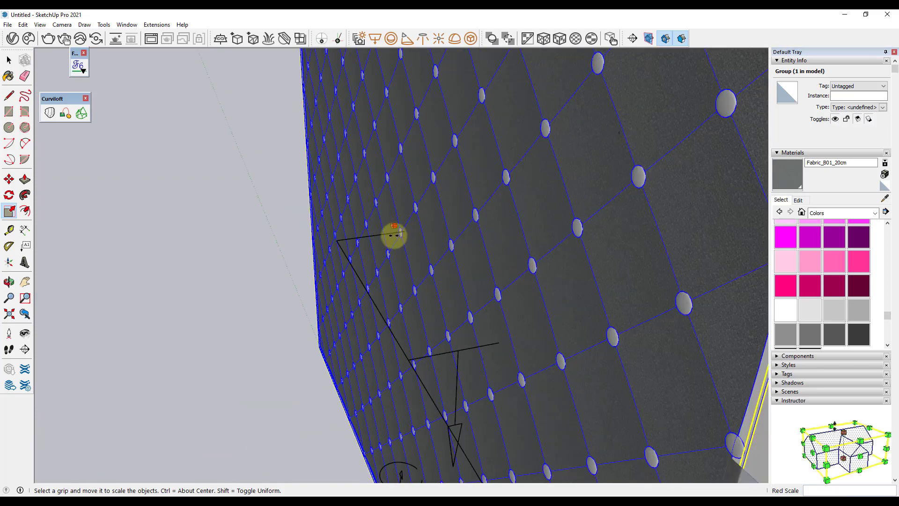
pyautogui.moveTo(394, 234); pyautogui.dragTo(387, 227)
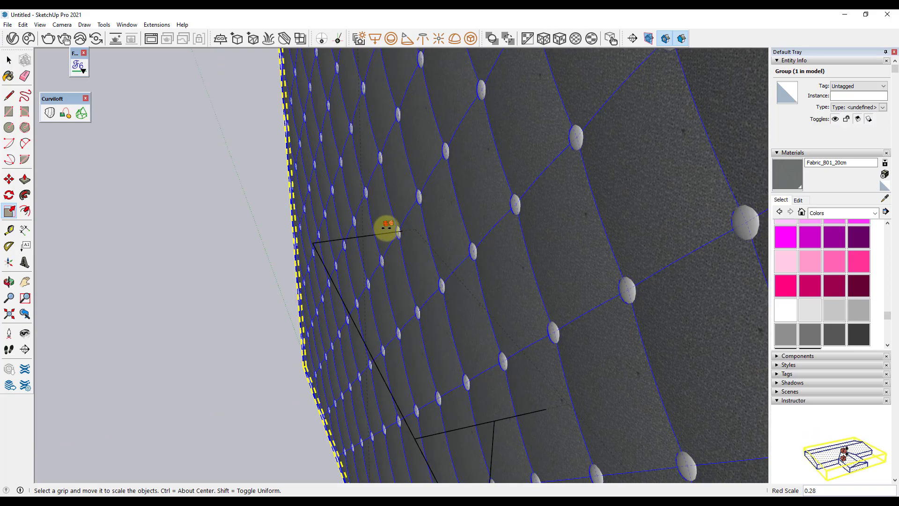
pyautogui.click(387, 227)
pyautogui.moveTo(388, 224); pyautogui.dragTo(376, 232)
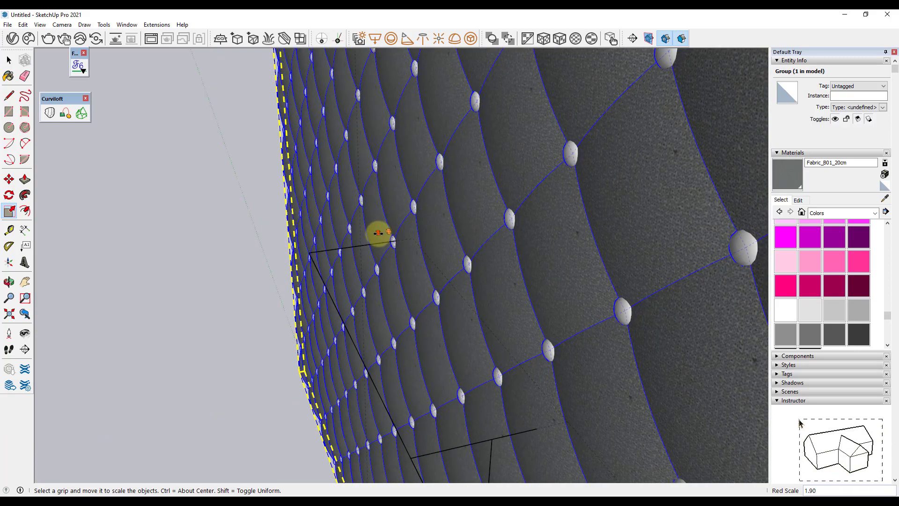
pyautogui.press('space')
pyautogui.moveTo(241, 234)
pyautogui.mouseDown(button='middle')
pyautogui.moveTo(481, 291)
pyautogui.moveTo(608, 281)
pyautogui.moveTo(400, 295)
pyautogui.mouseUp(button='middle')
pyautogui.scroll(-3, 584, 313)
# Frame the enlarged panel, stop the V-Ray render partway and close the Frame Buffer.
pyautogui.scroll(1, 400, 295)
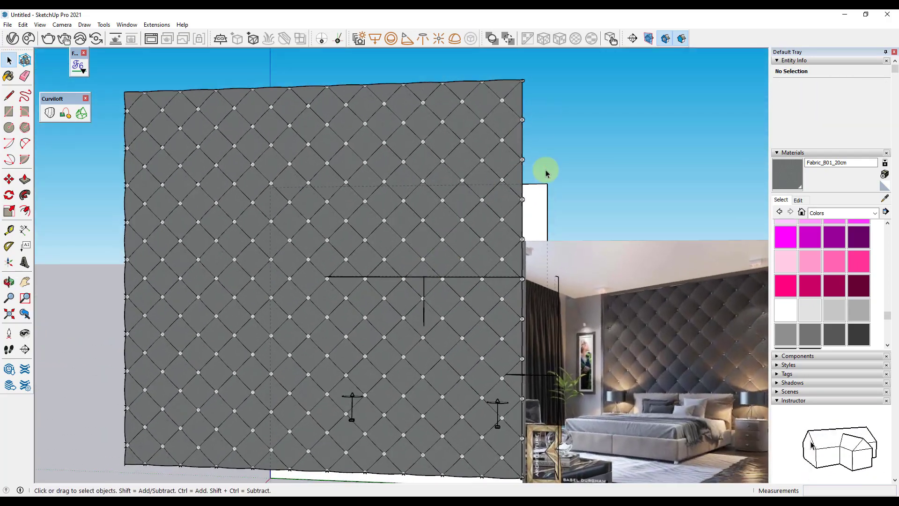
pyautogui.moveTo(542, 170)
pyautogui.keyDown('shift'); pyautogui.mouseDown(button='middle')
pyautogui.moveTo(454, 305)
pyautogui.moveTo(403, 301)
pyautogui.mouseUp(button='middle'); pyautogui.keyUp('shift')
pyautogui.scroll(1, 453, 305)
pyautogui.scroll(1, 403, 301)
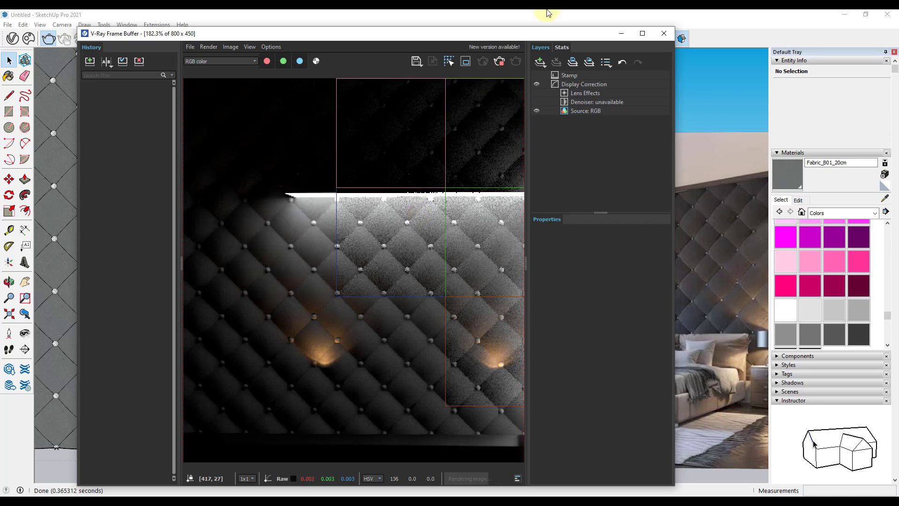
pyautogui.click(503, 64)
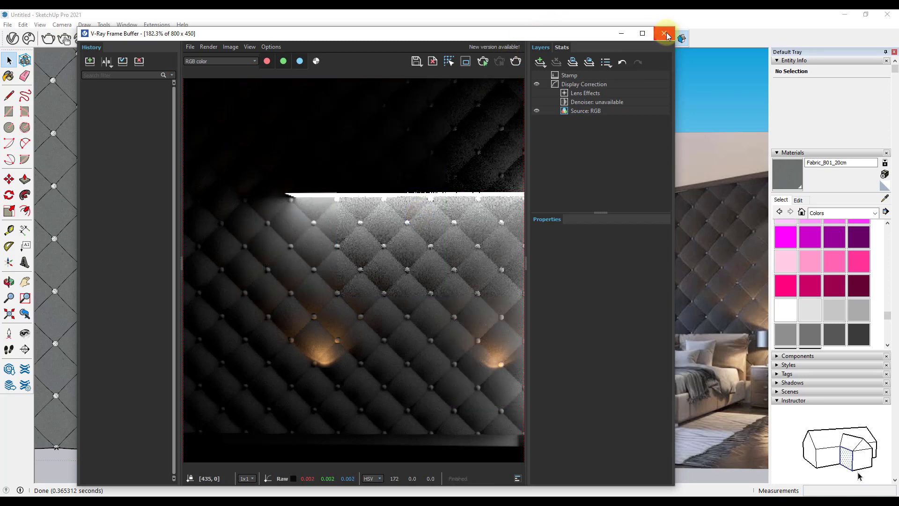
pyautogui.click(666, 35)
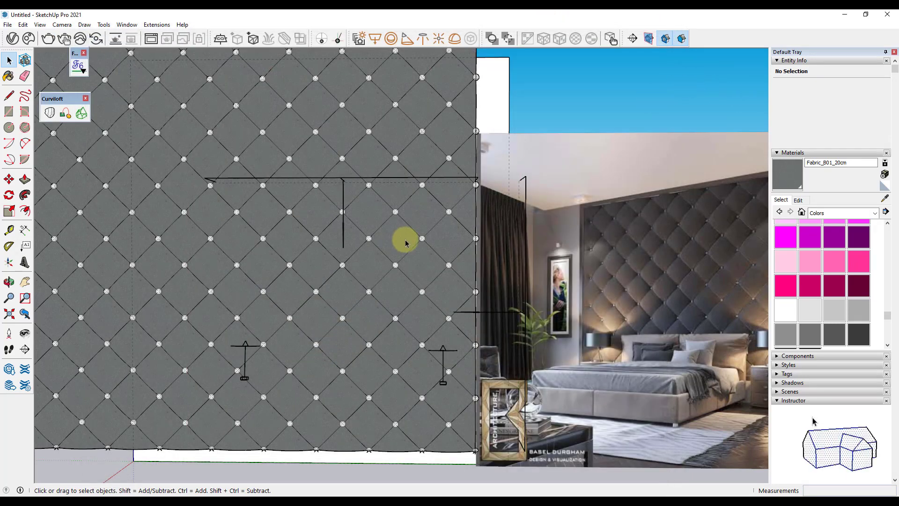